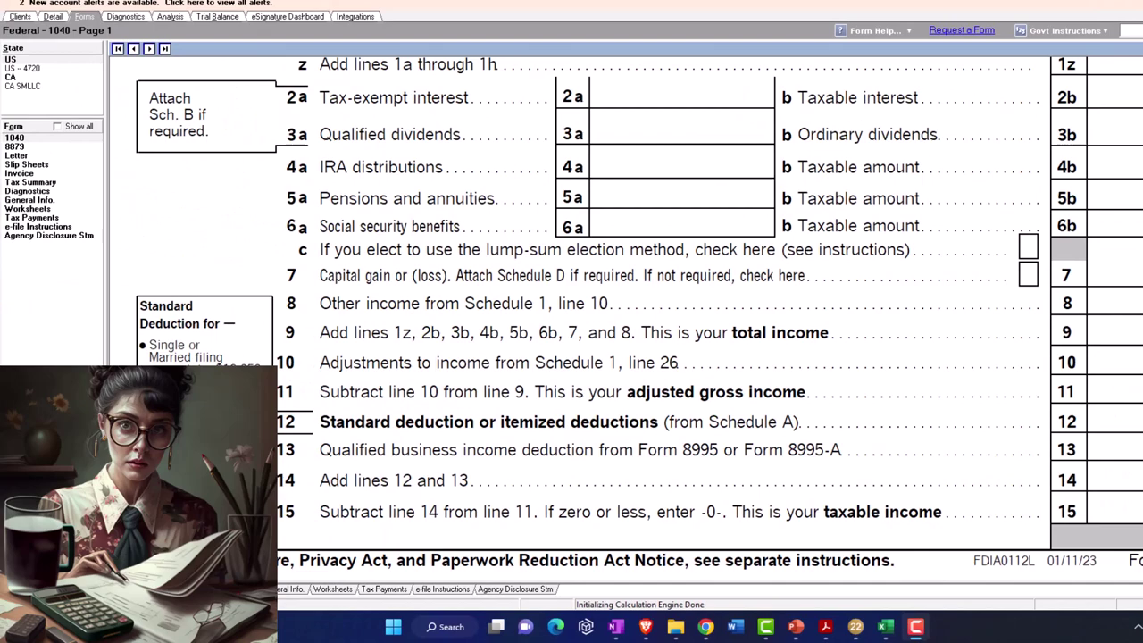
# Step: Compare the tax and payment lines on Form 1040 page 2 with the Tax Formula worksheet in Excel
pyautogui.press('pagedown')
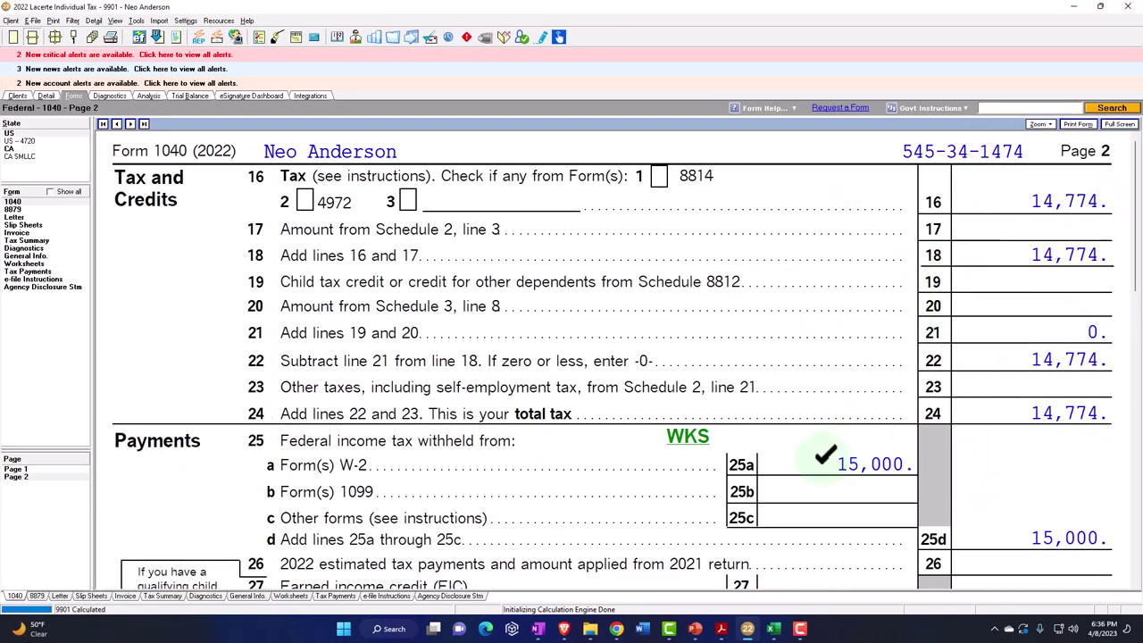
pyautogui.scroll(-5, 823, 456)
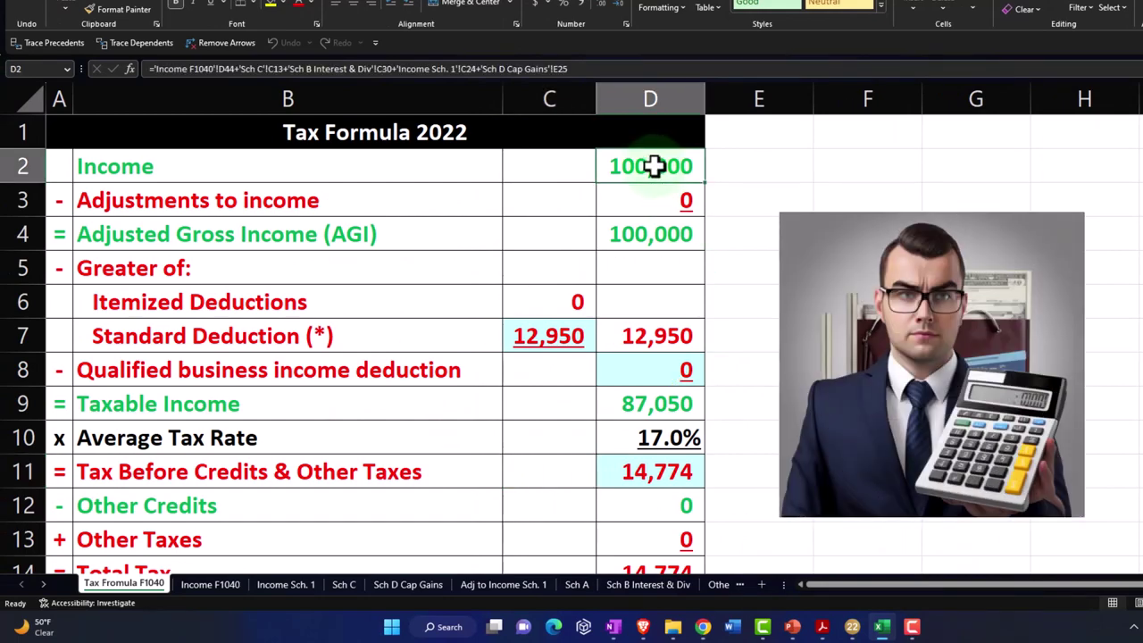
pyautogui.click(540, 330)
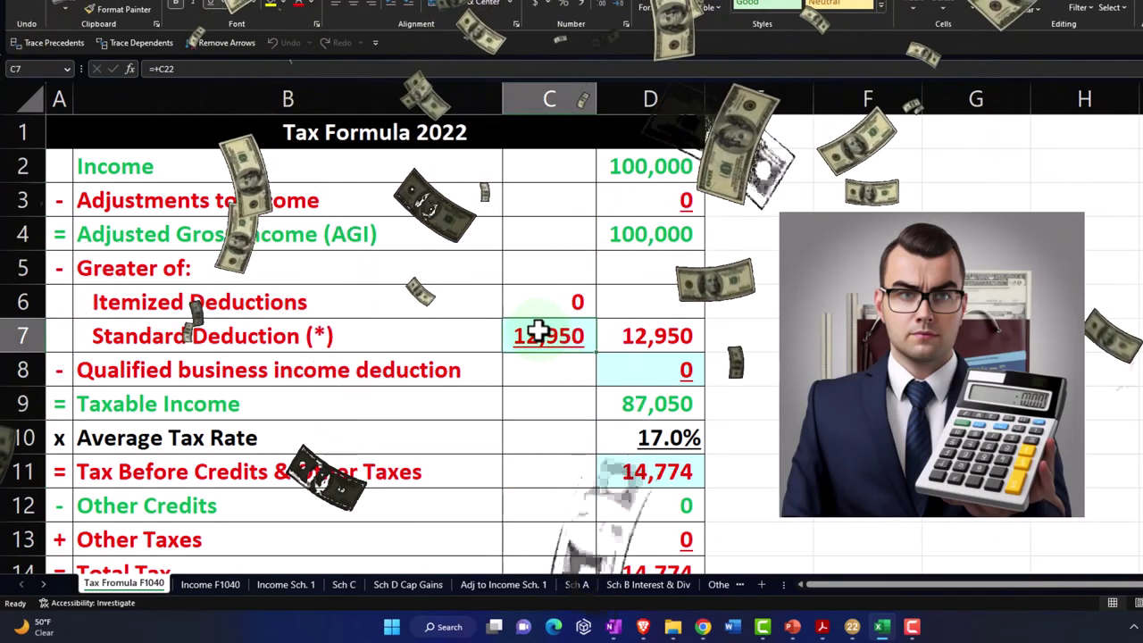
pyautogui.click(637, 400)
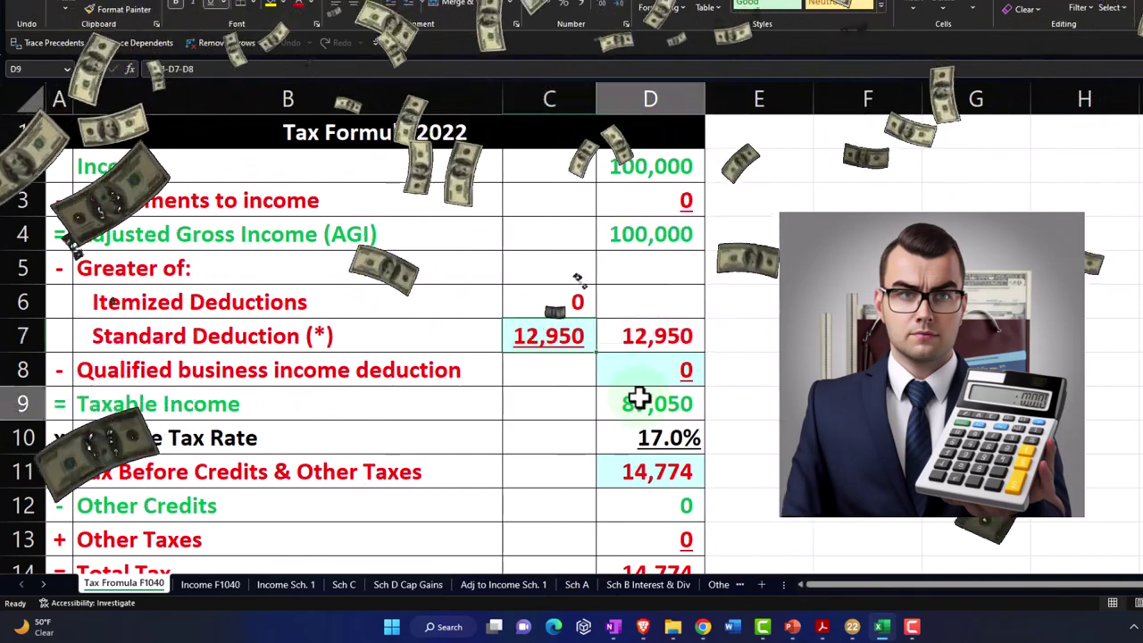
pyautogui.scroll(-1, 775, 403)
pyautogui.click(759, 380)
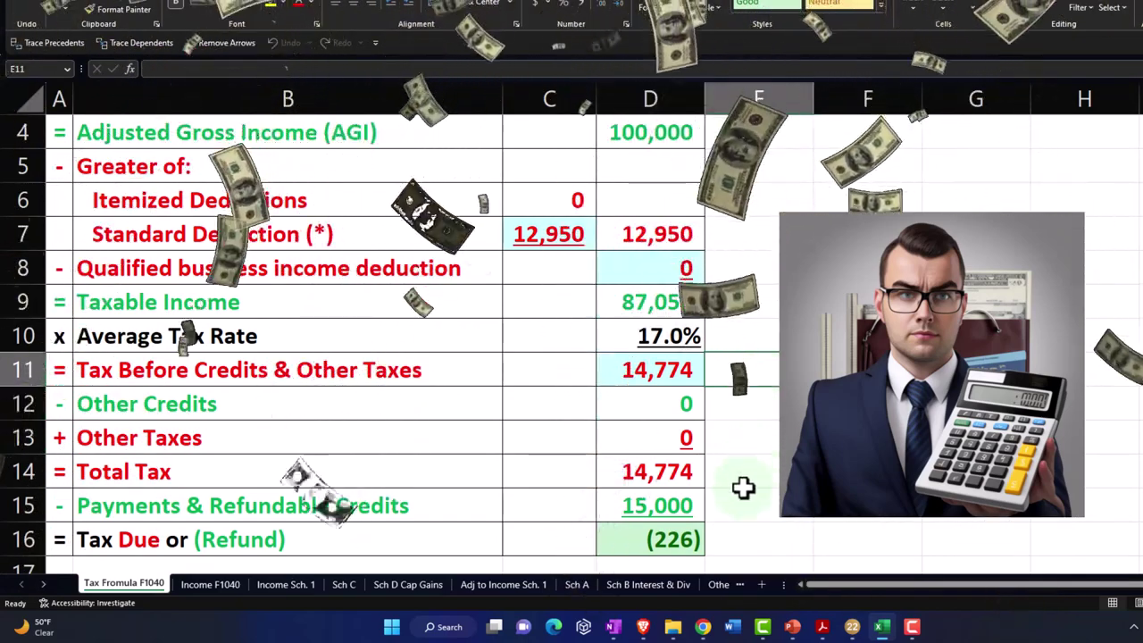
pyautogui.click(740, 504)
pyautogui.scroll(-1, 740, 505)
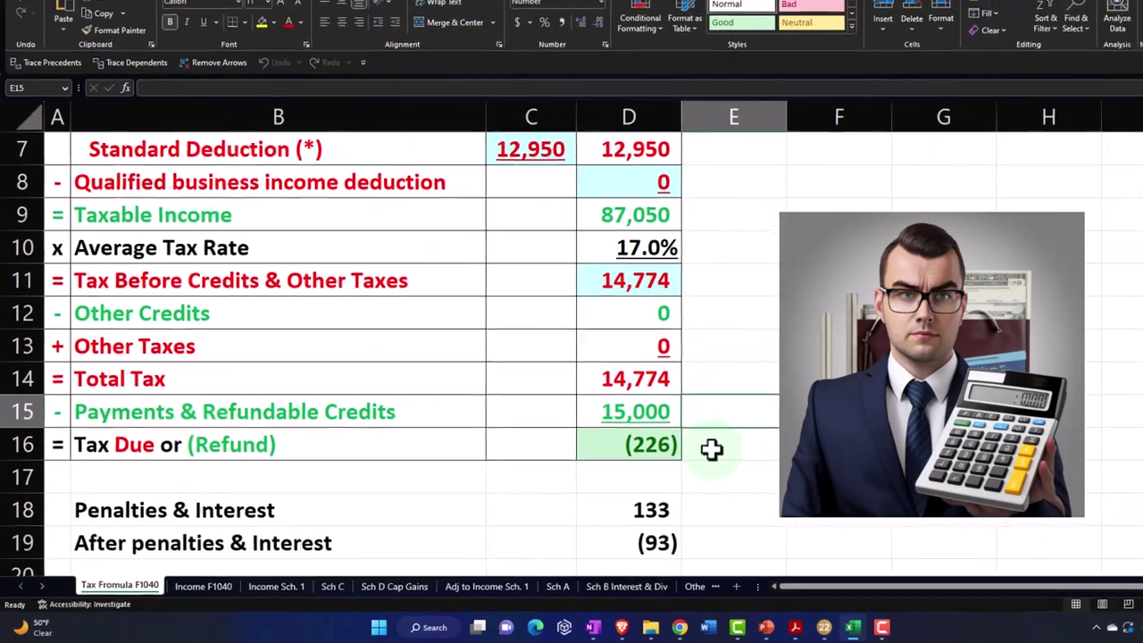
pyautogui.scroll(2, 648, 465)
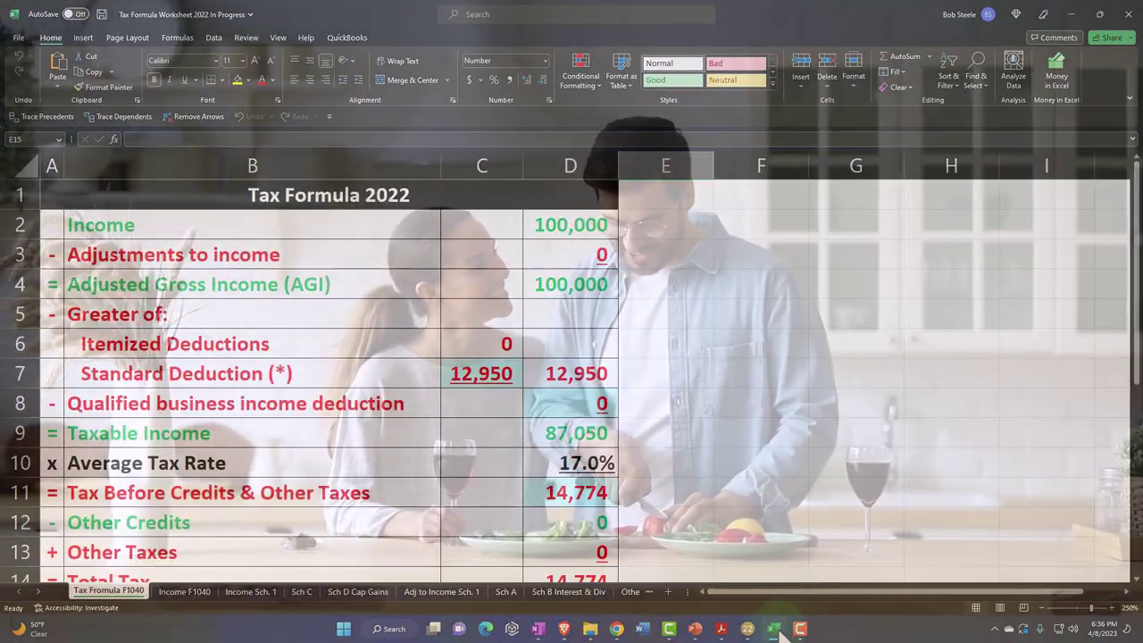
# Step: Switch back to Lacerte and review the filing status and dependents sections on page 1 of Form 1040
pyautogui.click(777, 630)
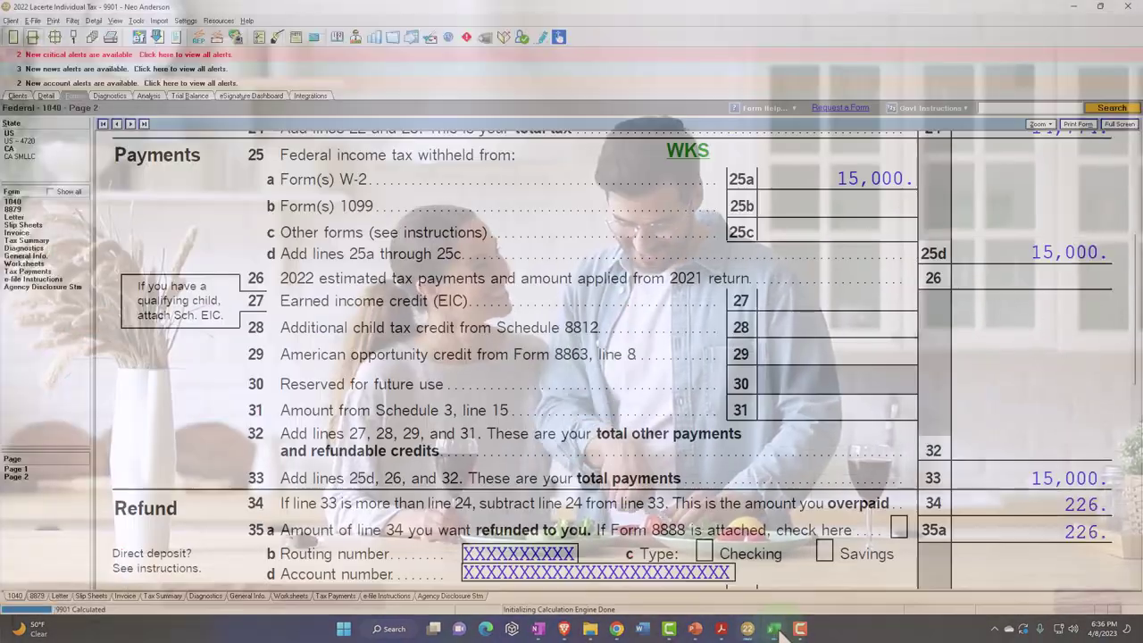
pyautogui.click(35, 470)
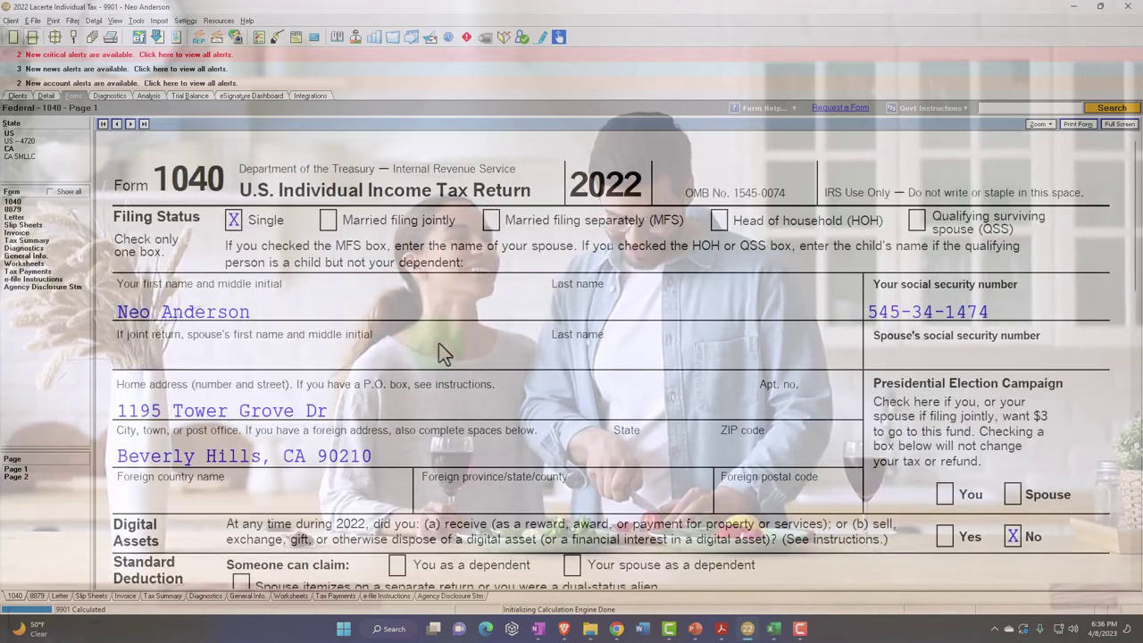
pyautogui.scroll(-3, 439, 344)
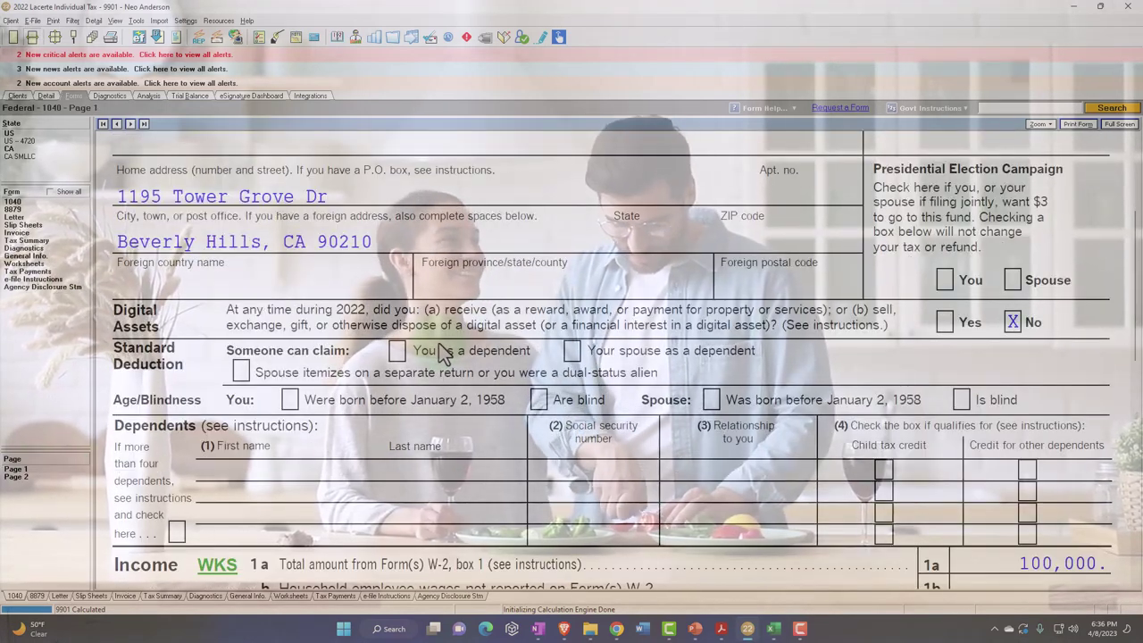
pyautogui.scroll(-2, 443, 351)
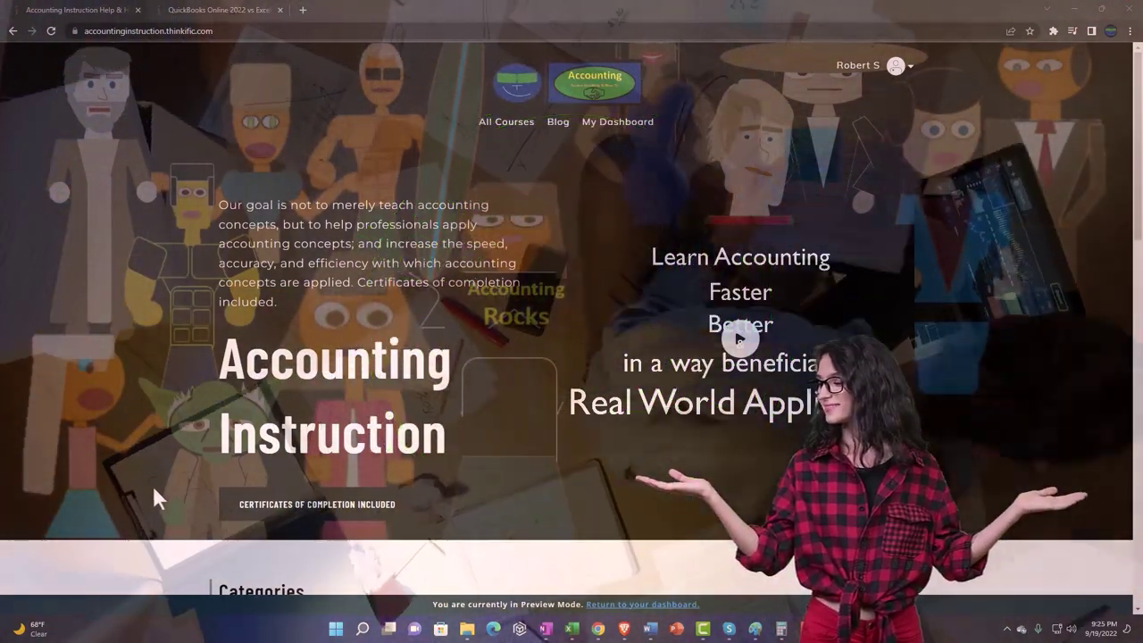
# Step: Browse the course categories on the Accounting Instruction site and expand the OneNote - Getting Started 2022 section of the QuickBooks Online 2022 course
pyautogui.scroll(-7, 155, 498)
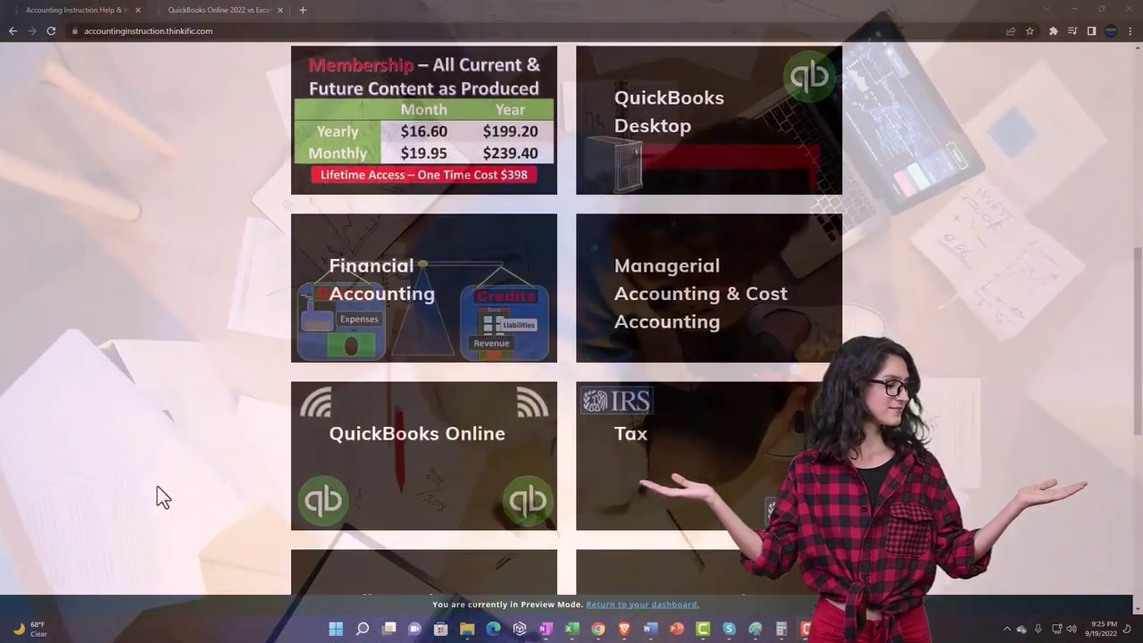
pyautogui.scroll(-5, 157, 487)
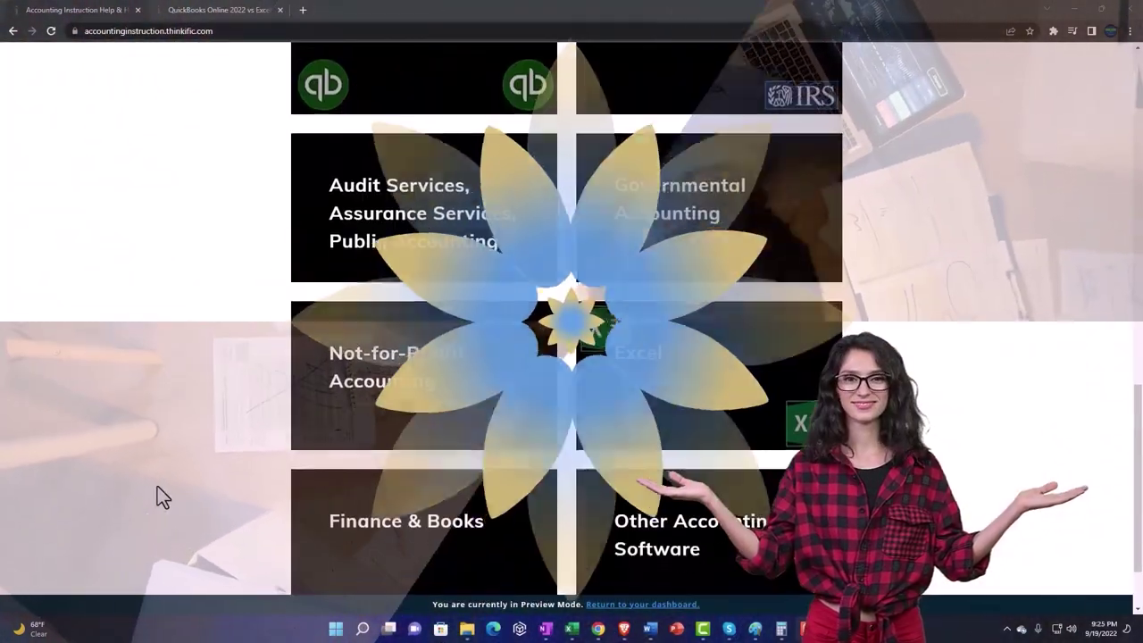
pyautogui.scroll(-2, 157, 486)
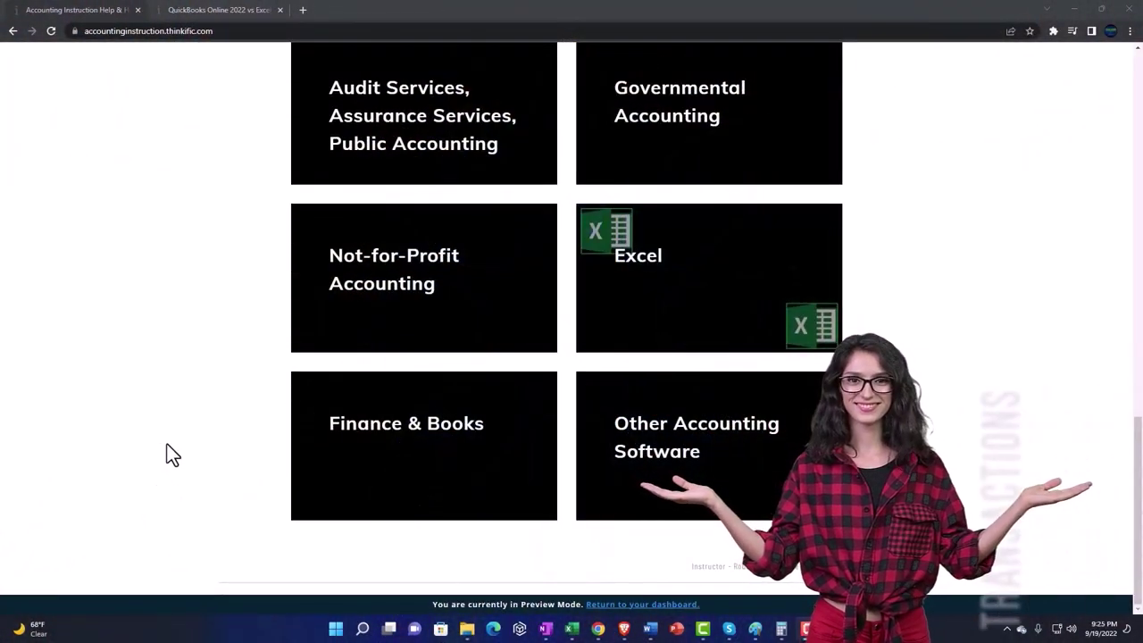
pyautogui.click(206, 13)
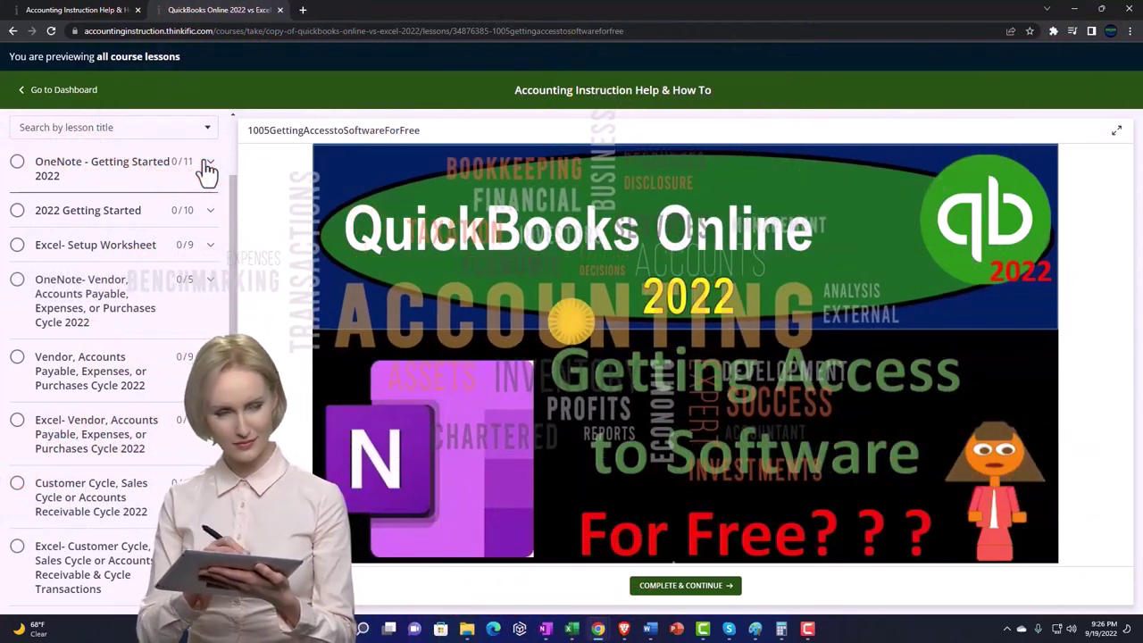
pyautogui.click(207, 168)
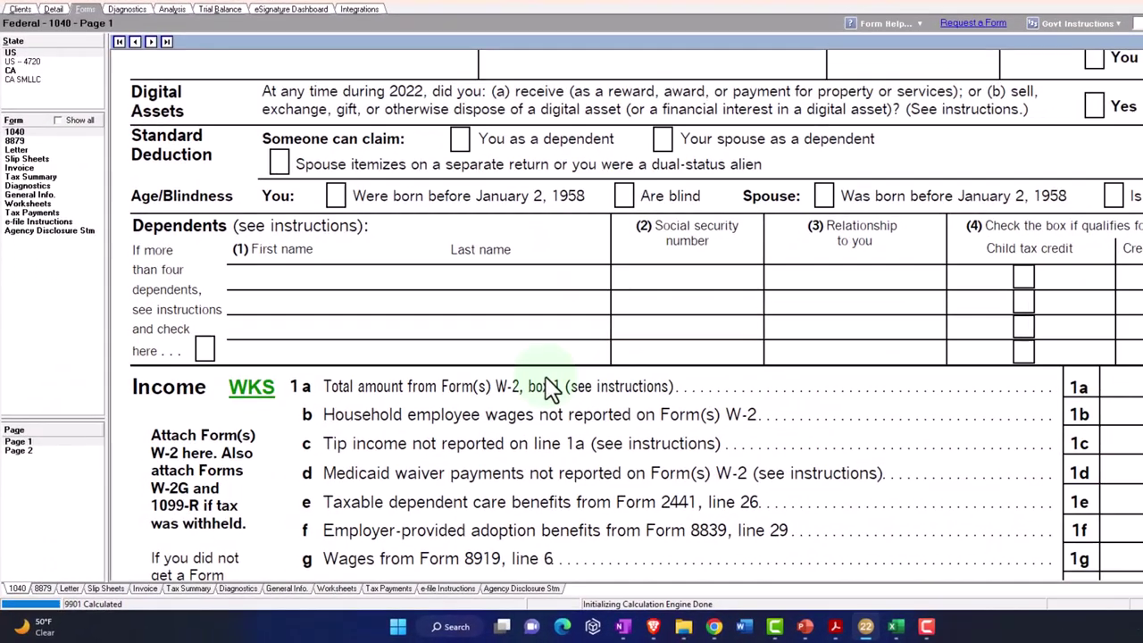
# Step: Examine the filing status options on page 1 of the 2022 Form 1040 in Lacerte
pyautogui.scroll(5, 472, 420)
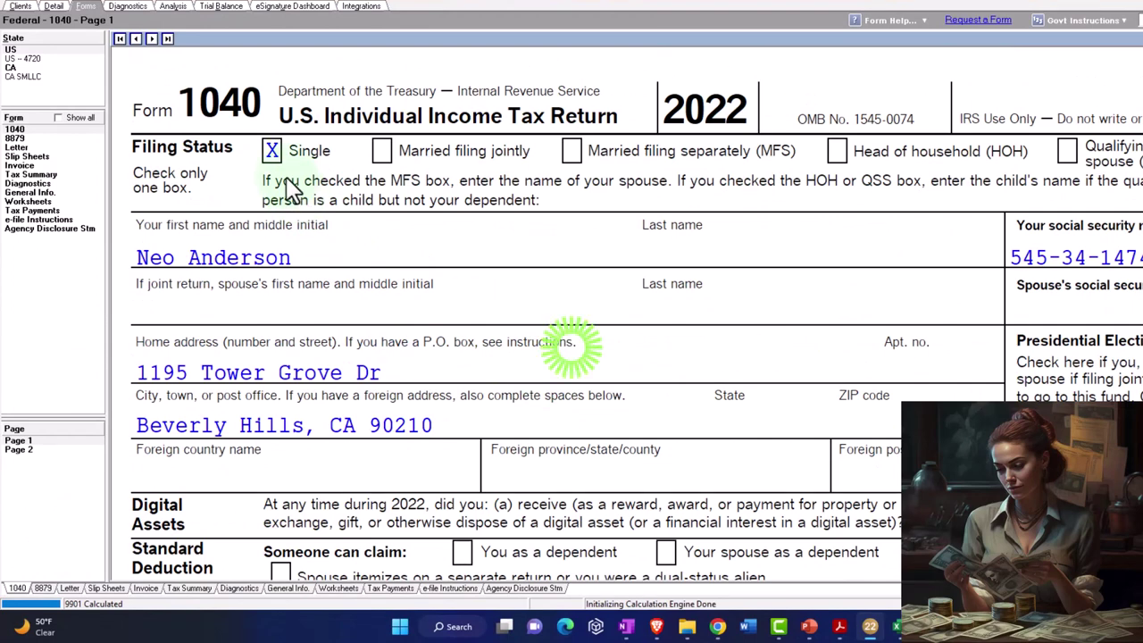
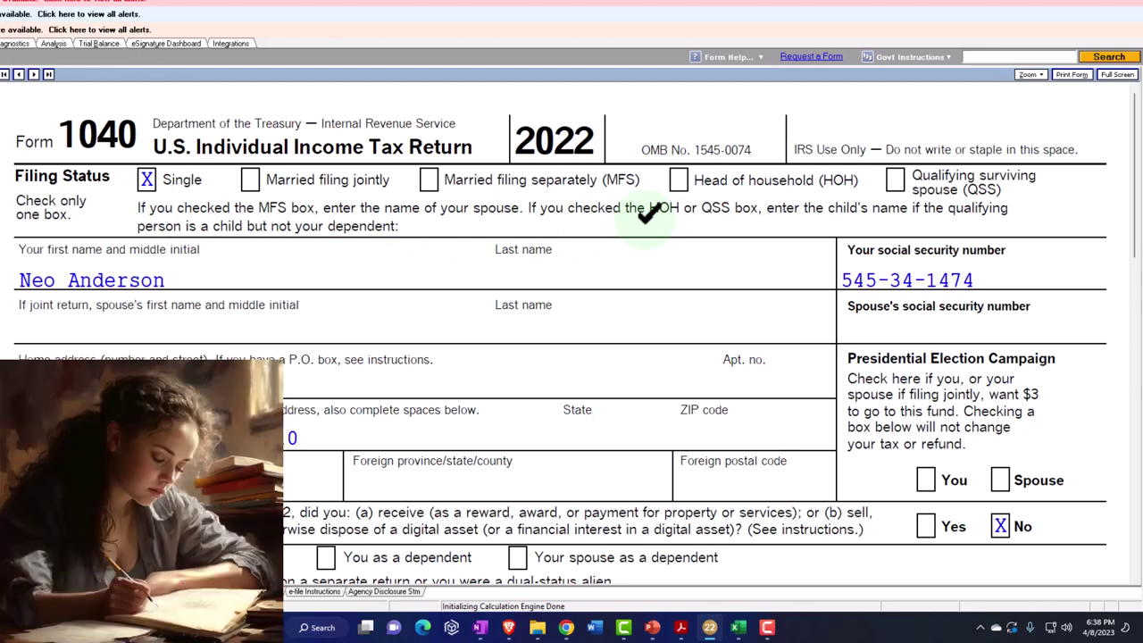
pyautogui.scroll(-4, 647, 212)
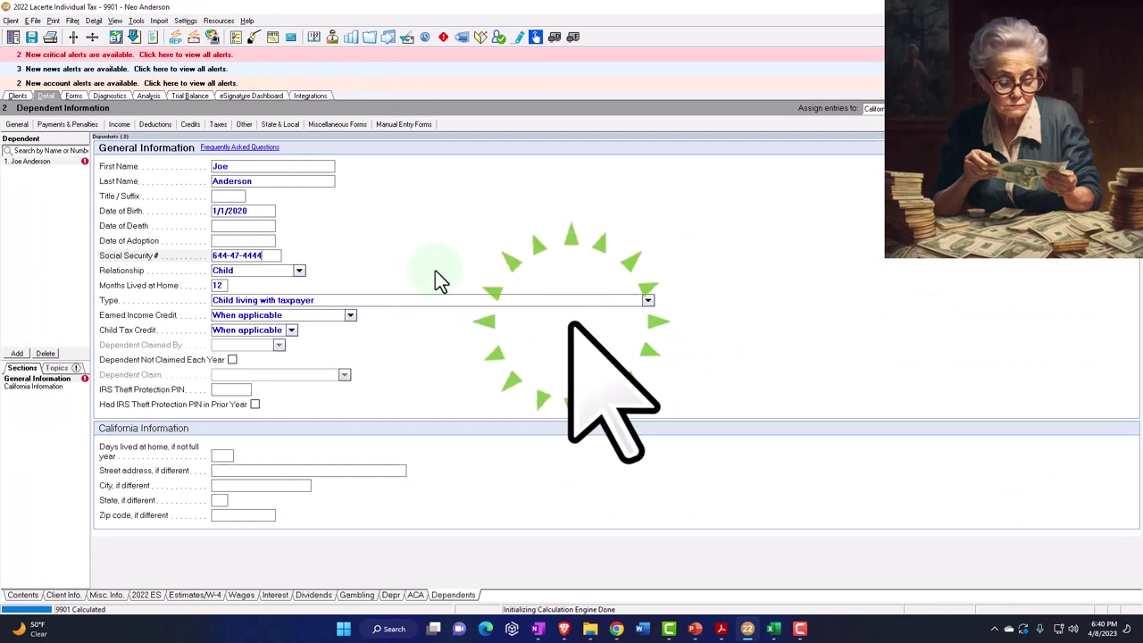
# Step: Check the dependent's general information entries and set the relationship to Son
pyautogui.click(387, 202)
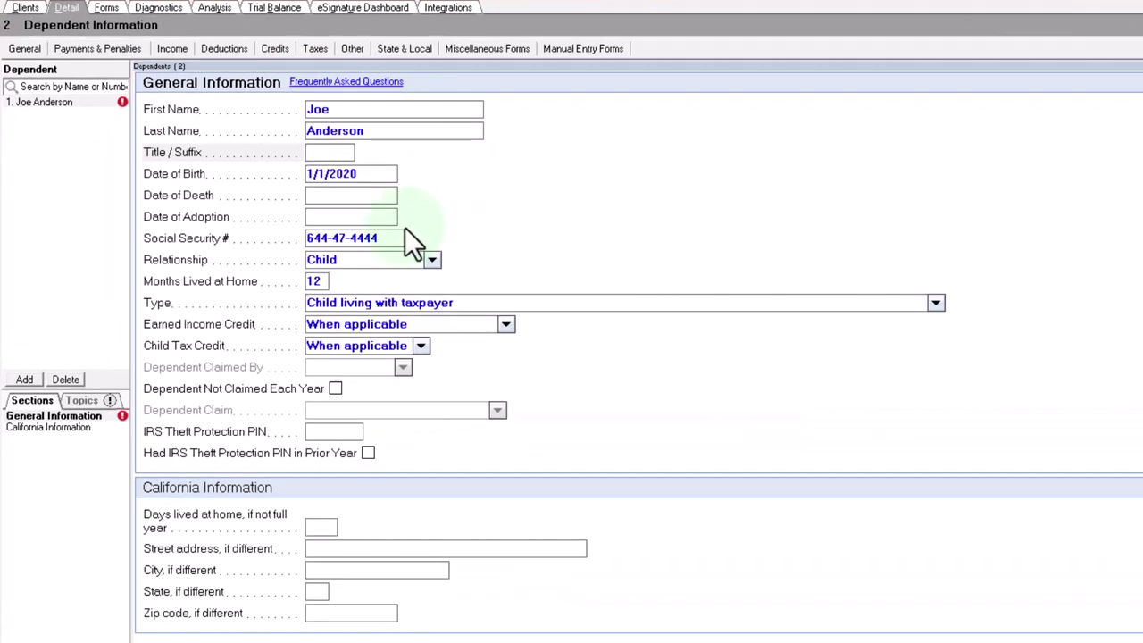
pyautogui.click(394, 234)
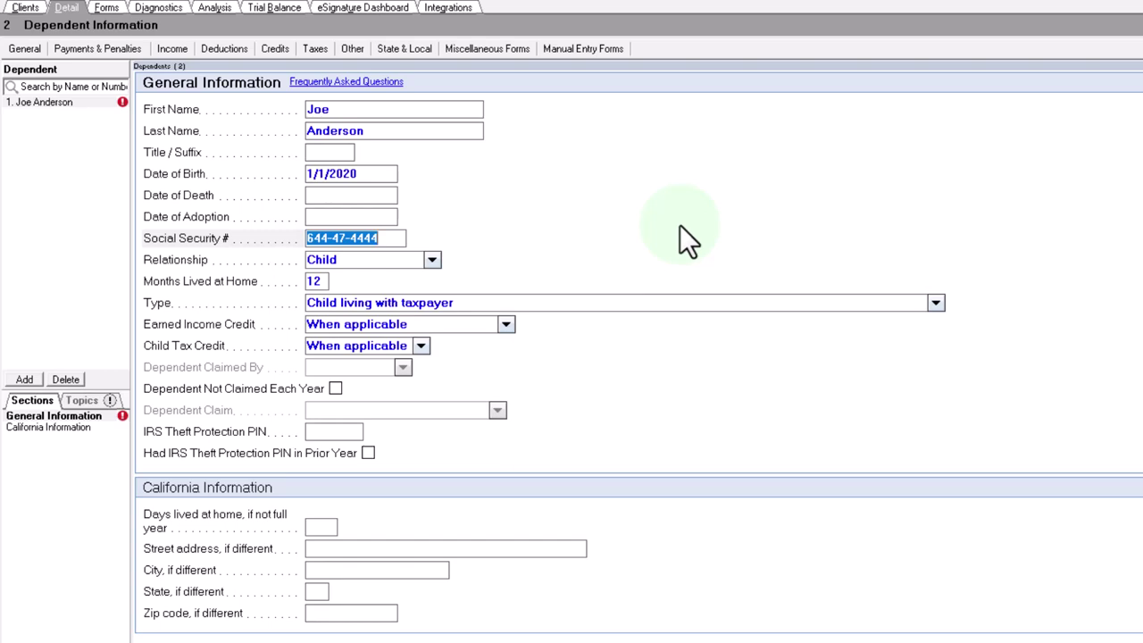
pyautogui.press('Tab')
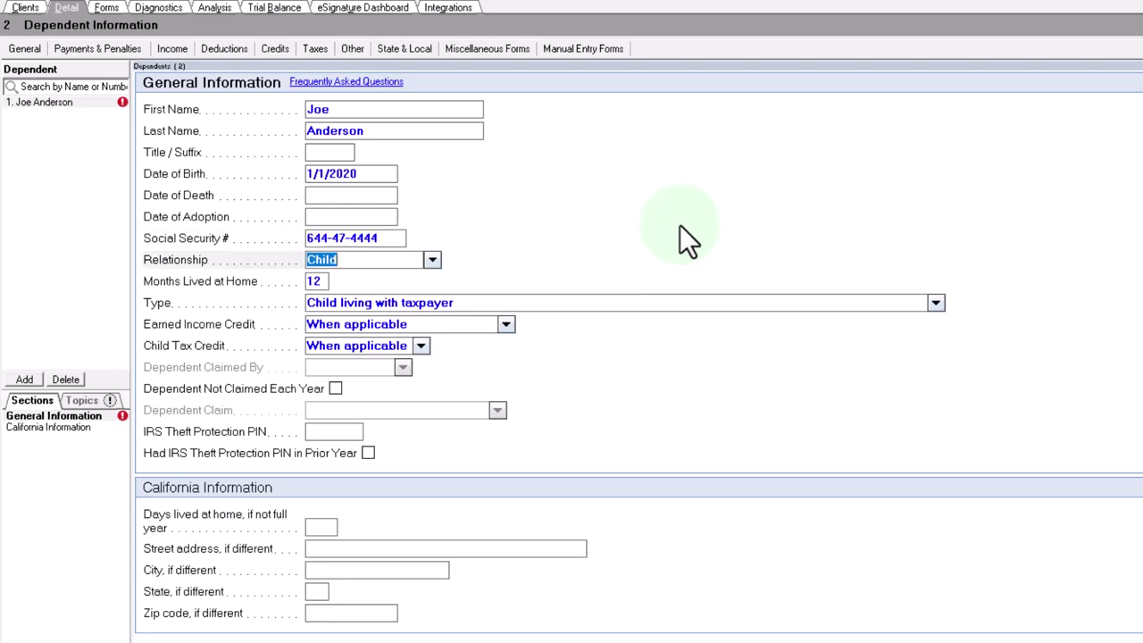
pyautogui.press('Tab')
pyautogui.press('Tab')
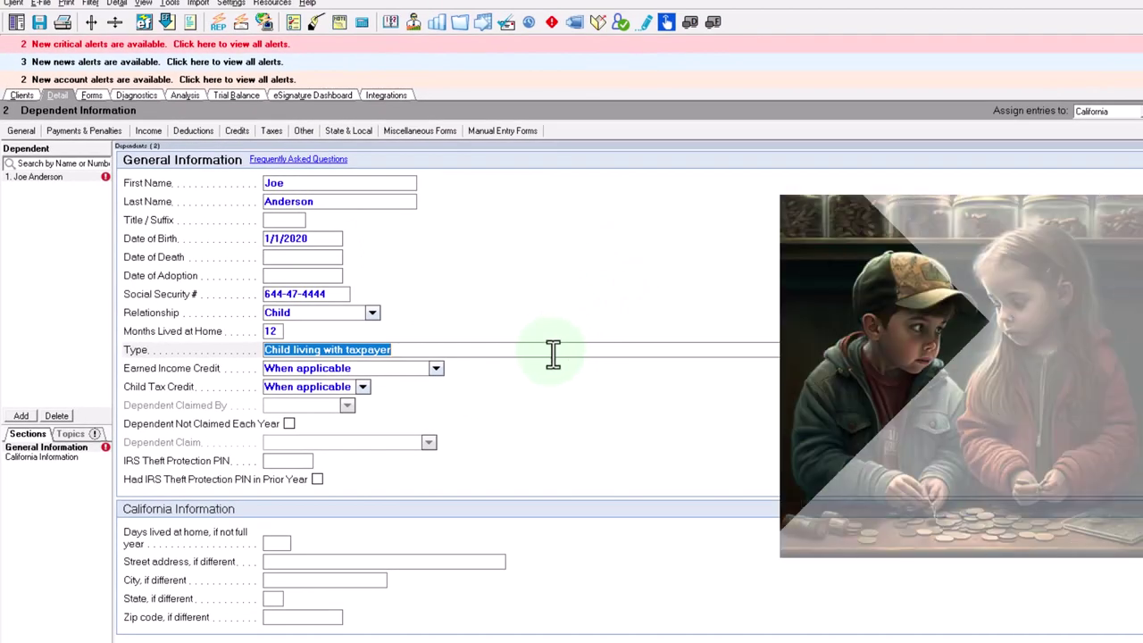
pyautogui.press('Tab')
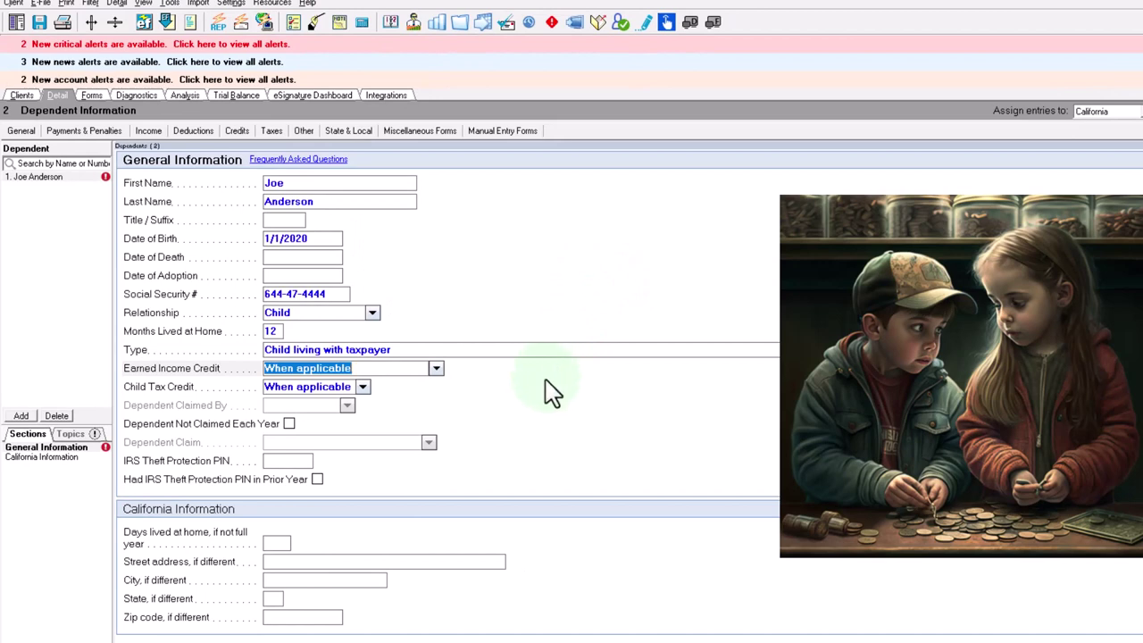
pyautogui.press('Tab')
pyautogui.press('Tab')
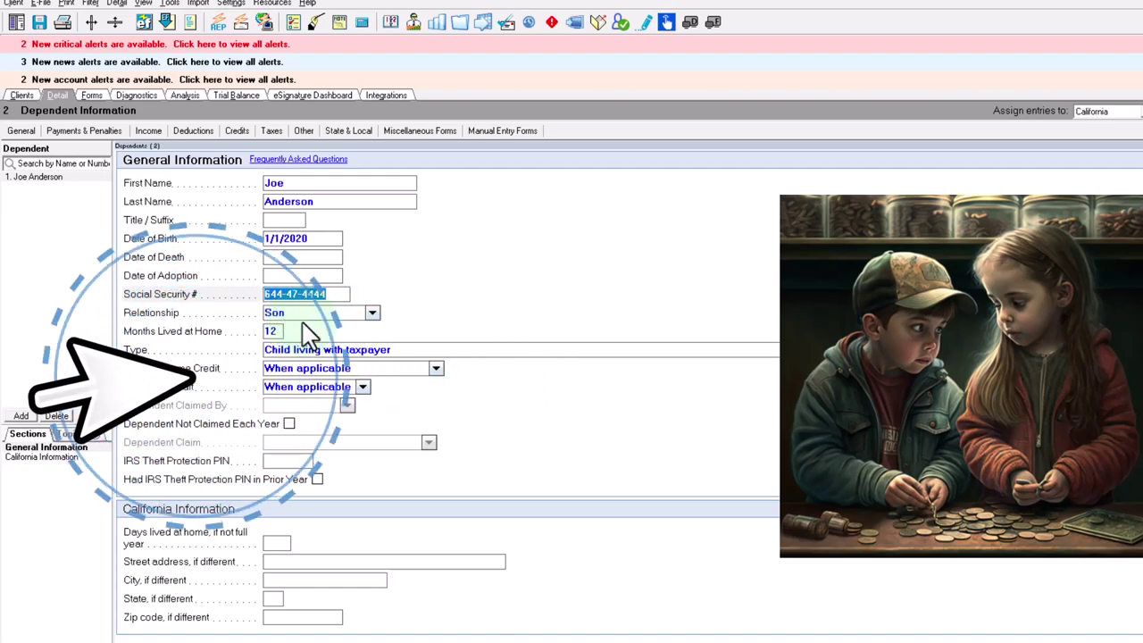
# Step: Review the dependent, filing status, standard deduction and taxable income on page 1 of the federal Form 1040
pyautogui.click(90, 93)
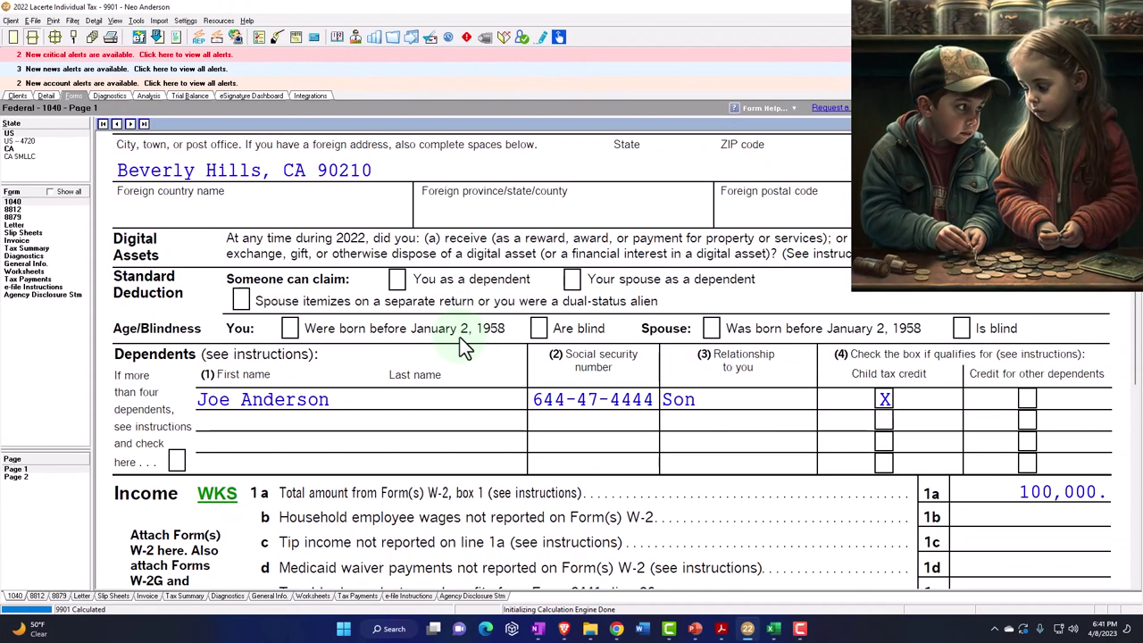
pyautogui.scroll(4, 460, 337)
pyautogui.scroll(-4, 370, 336)
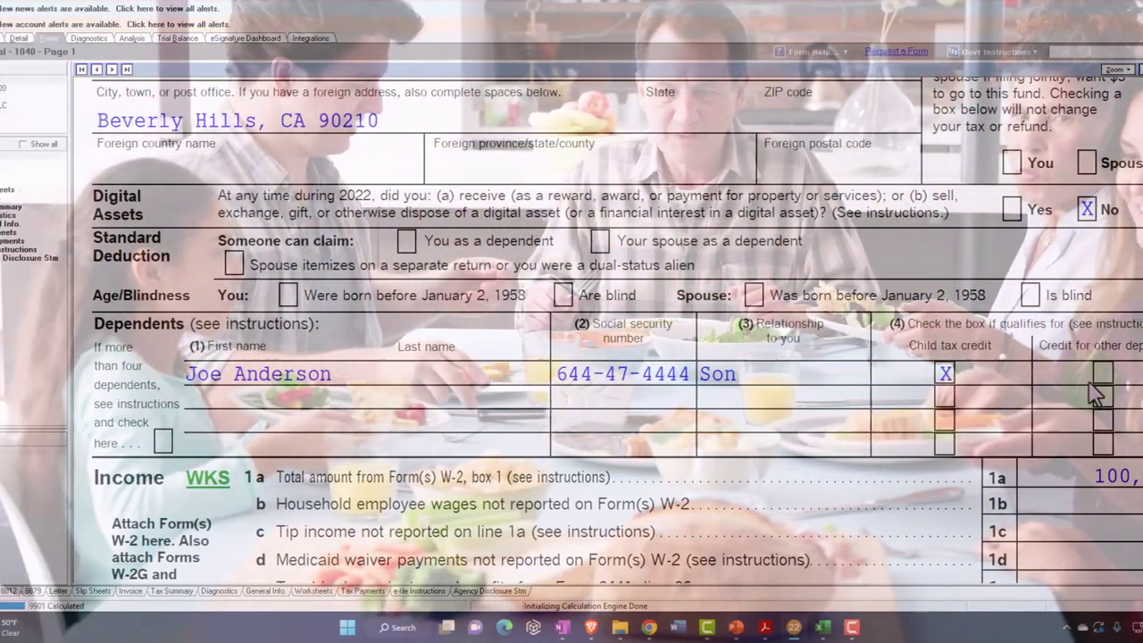
pyautogui.scroll(5, 1123, 384)
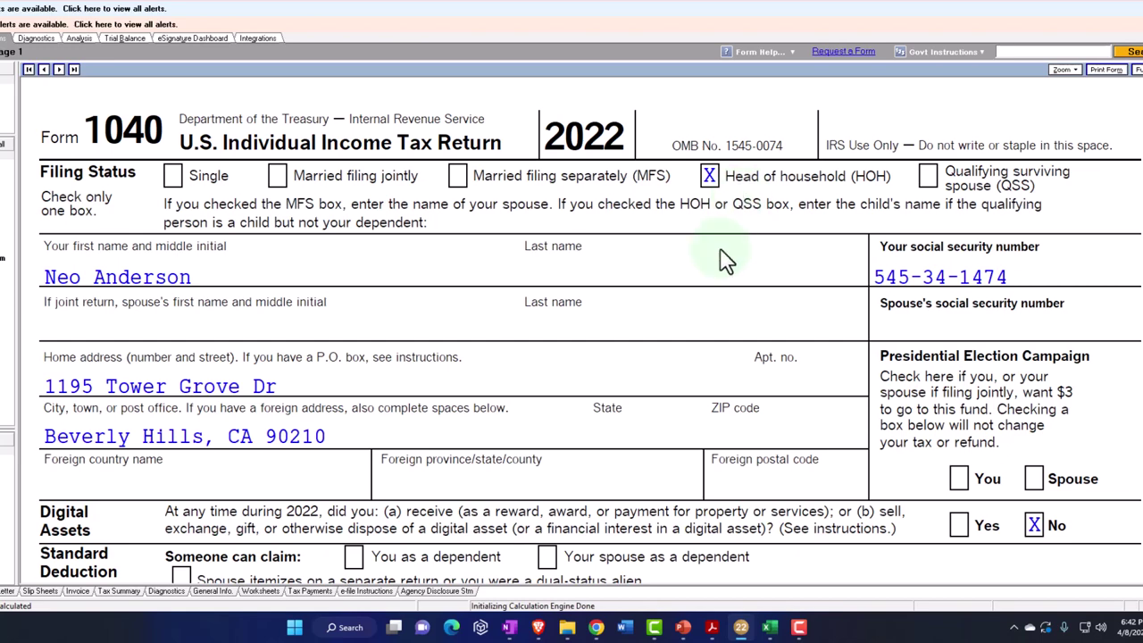
pyautogui.scroll(-6, 714, 268)
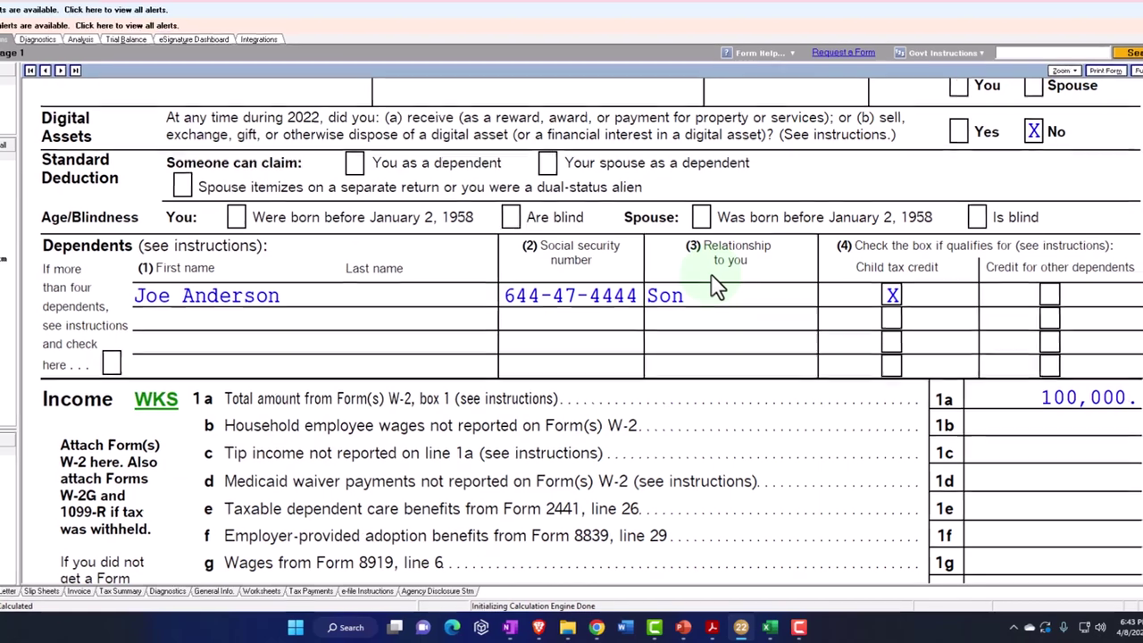
pyautogui.scroll(-10, 827, 350)
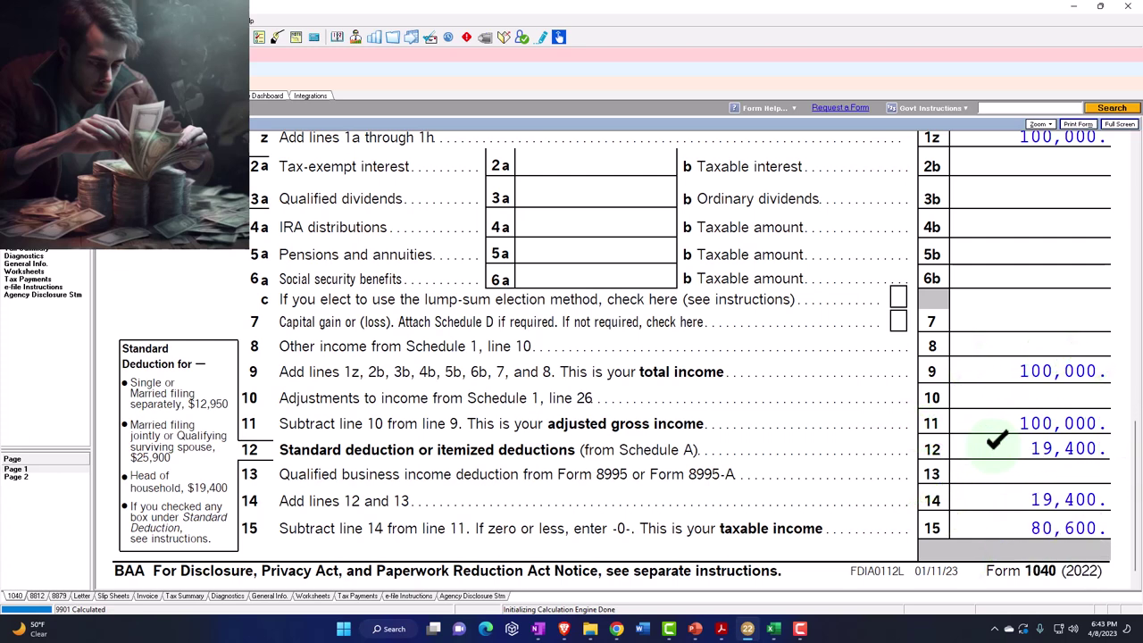
# Step: In the Excel Tax Formula sheet, link the standard deduction in C7 to the Head of Household amount in C24 and check the taxable income
pyautogui.click(773, 628)
pyautogui.click(506, 412)
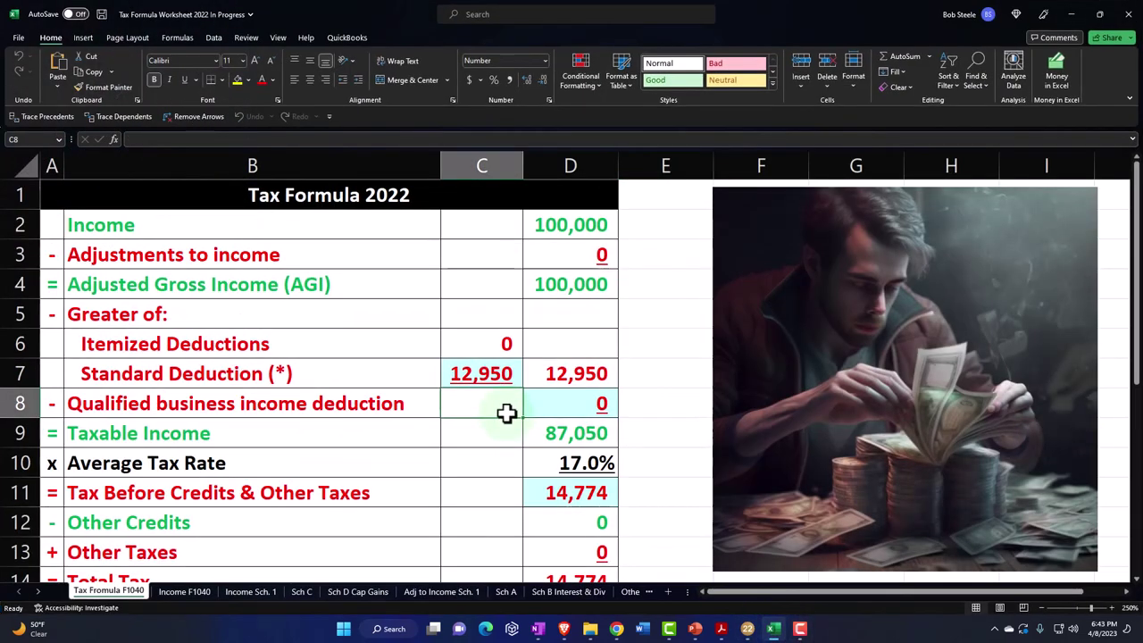
pyautogui.scroll(-1, 506, 413)
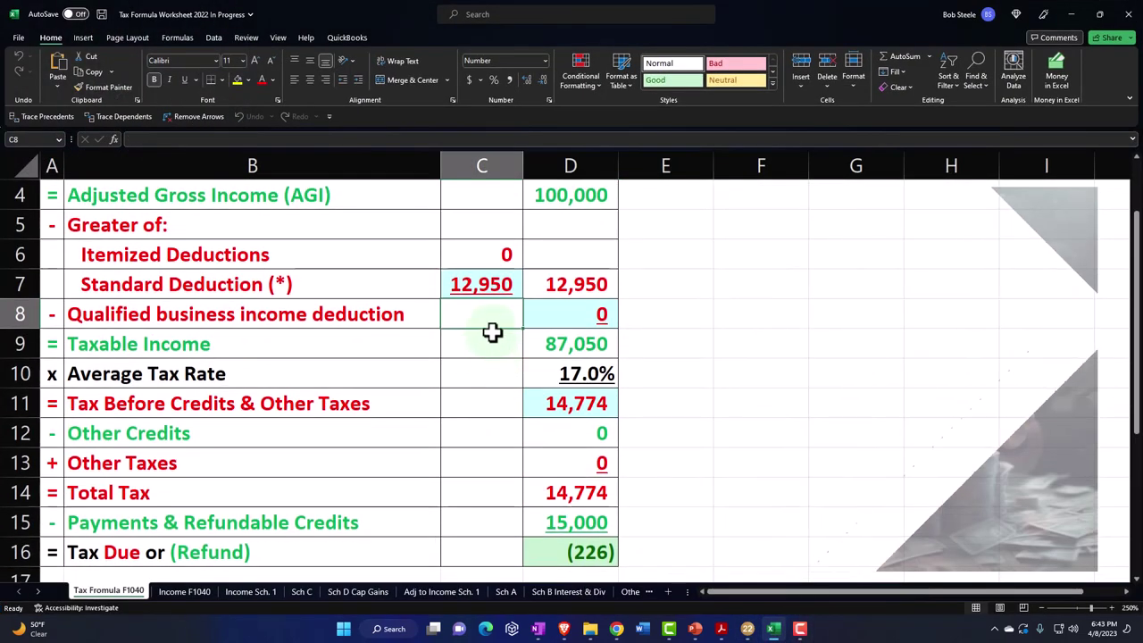
pyautogui.click(482, 295)
pyautogui.write('=')
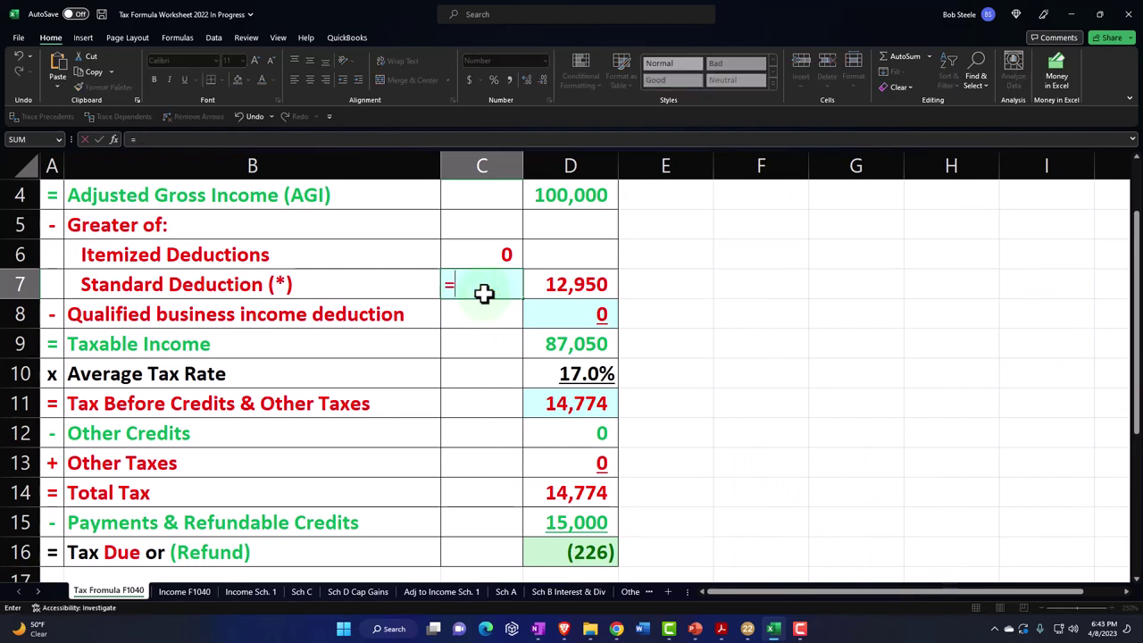
pyautogui.scroll(-3, 482, 299)
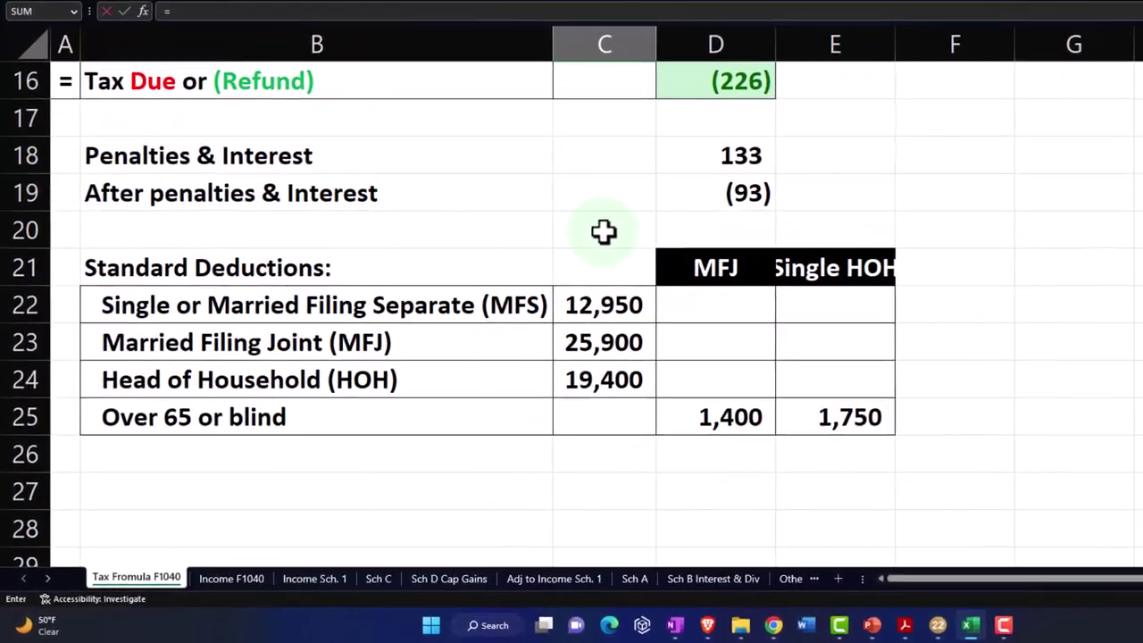
pyautogui.click(604, 379)
pyautogui.press('Return')
pyautogui.scroll(2, 616, 344)
pyautogui.click(705, 339)
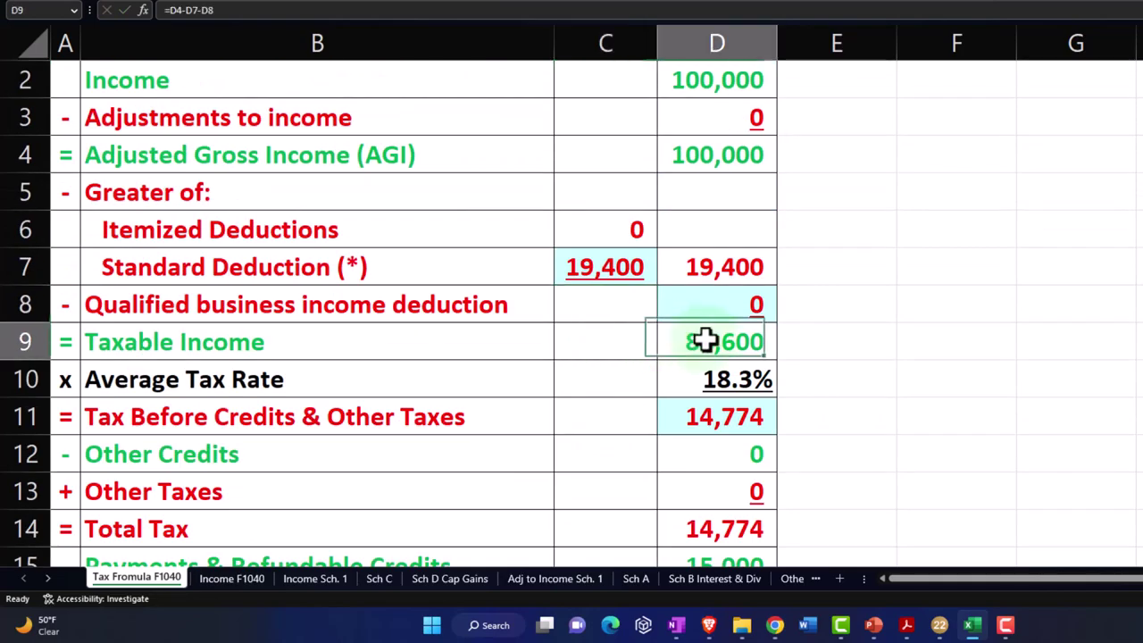
# Step: Compare the taxable income on line 15 of the Form 1040 in Lacerte with D9 of the Excel tax formula
pyautogui.click(976, 634)
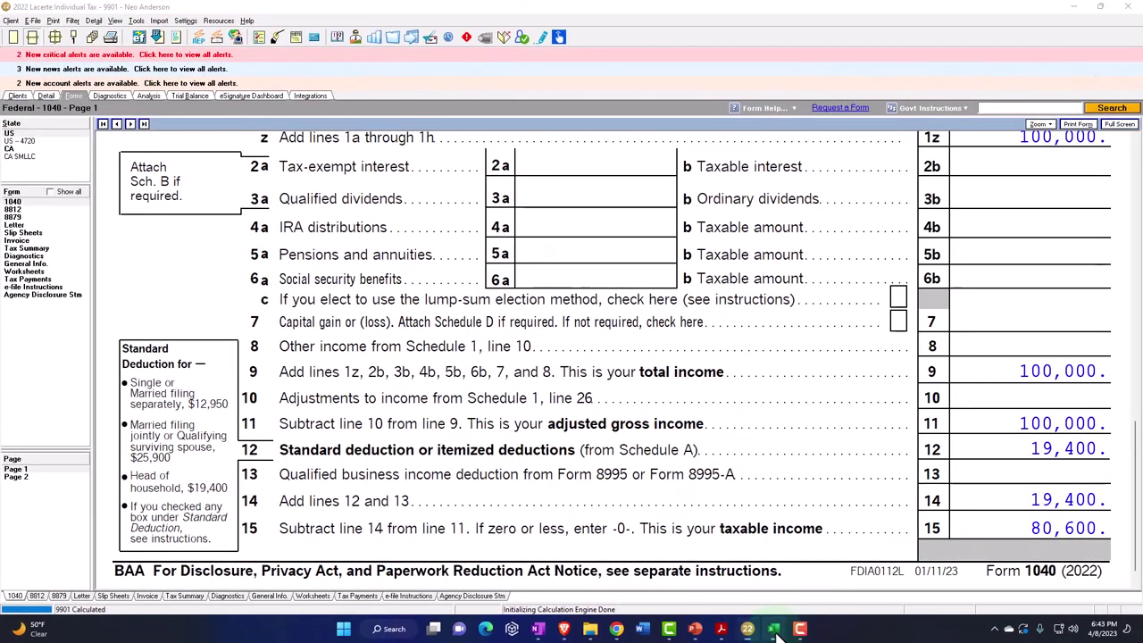
pyautogui.click(774, 630)
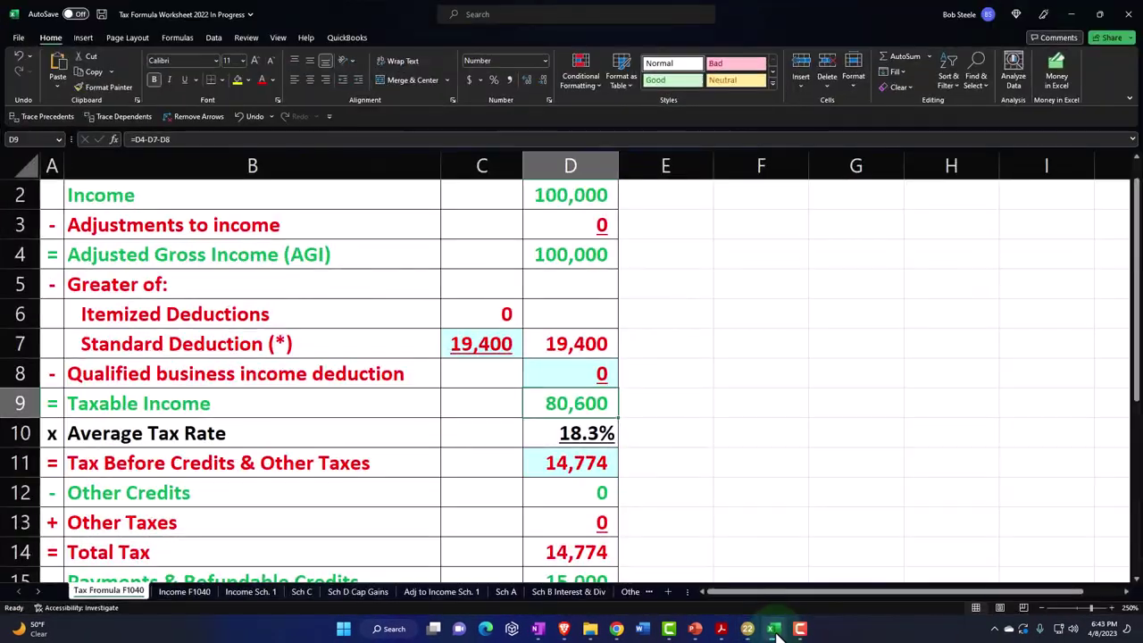
pyautogui.click(773, 629)
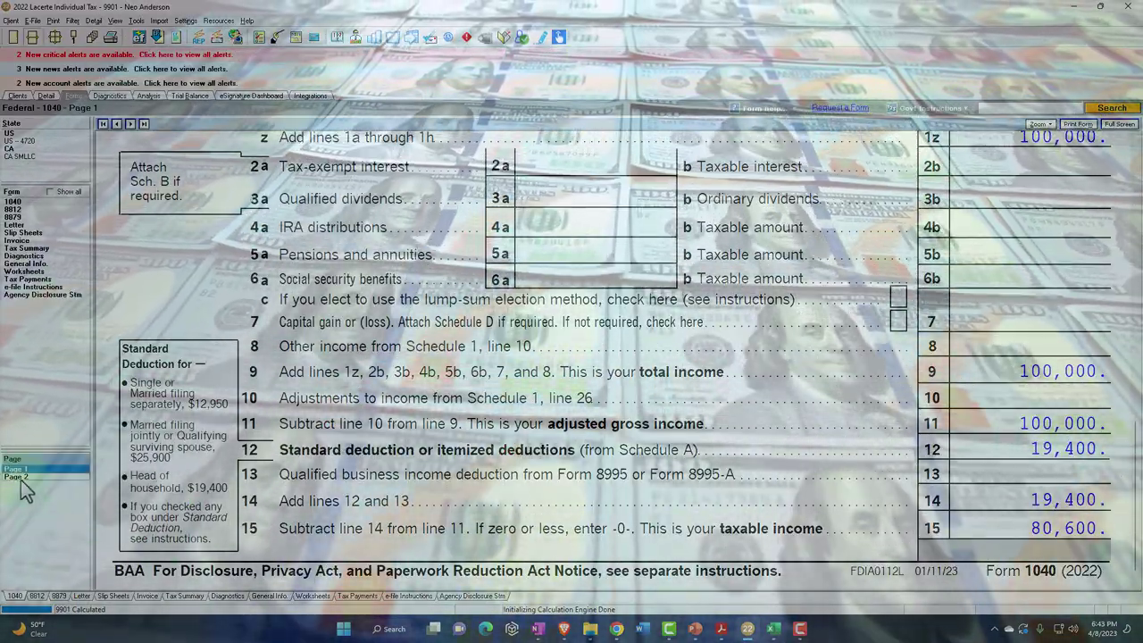
# Step: Find the line 16 tax on page 2 of the Form 1040, and enter 11,855 as Tax Before Credits & Other Taxes in Excel cell D11
pyautogui.click(21, 478)
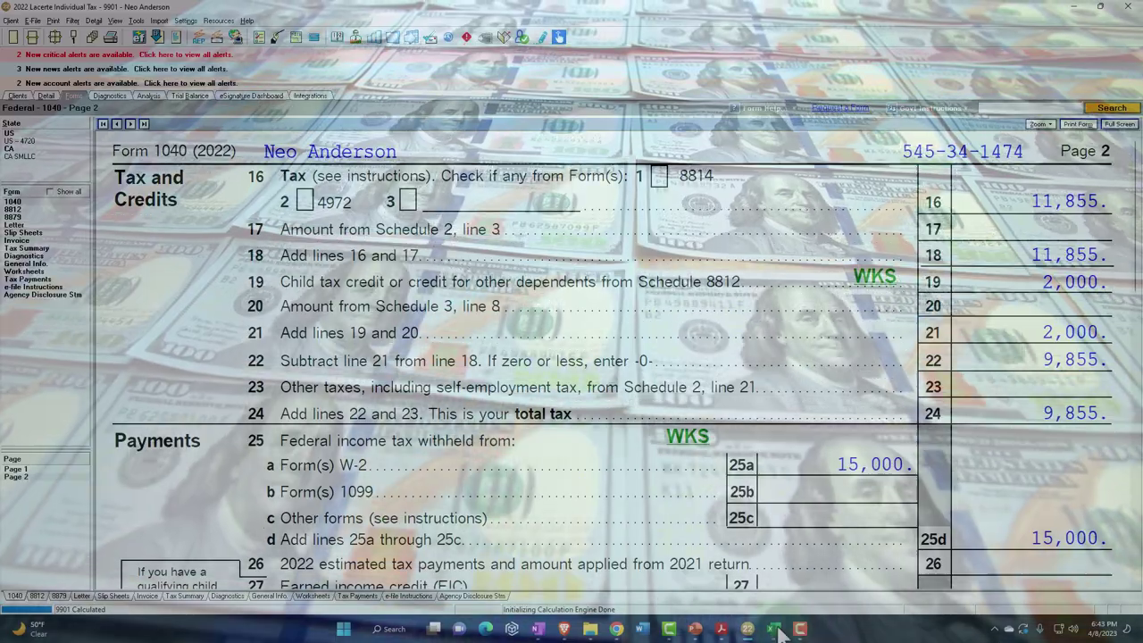
pyautogui.click(775, 630)
pyautogui.click(595, 467)
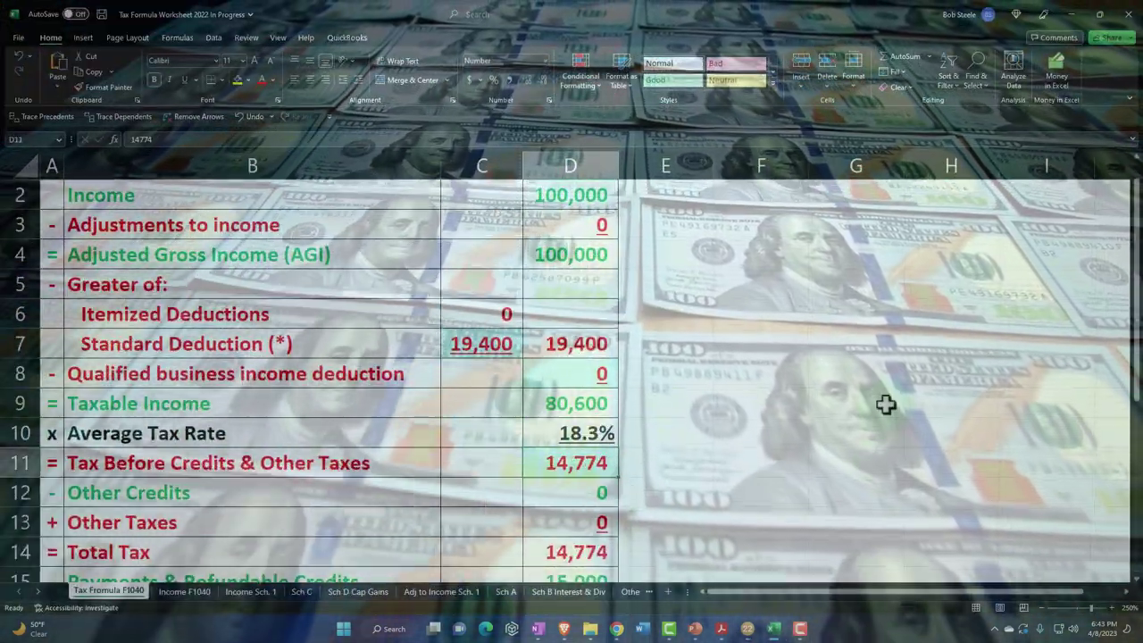
pyautogui.write('11,855')
pyautogui.press('Return')
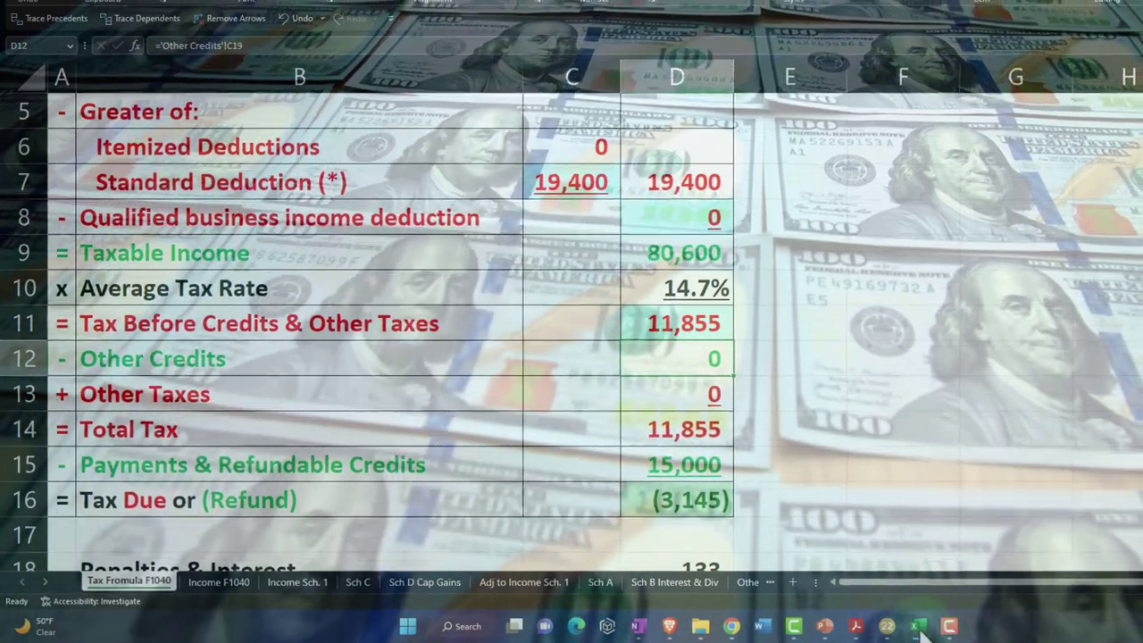
# Step: Review the supporting worksheet for the line 19 child tax credit on page 2 of the Form 1040 in Lacerte, and close it
pyautogui.click(923, 626)
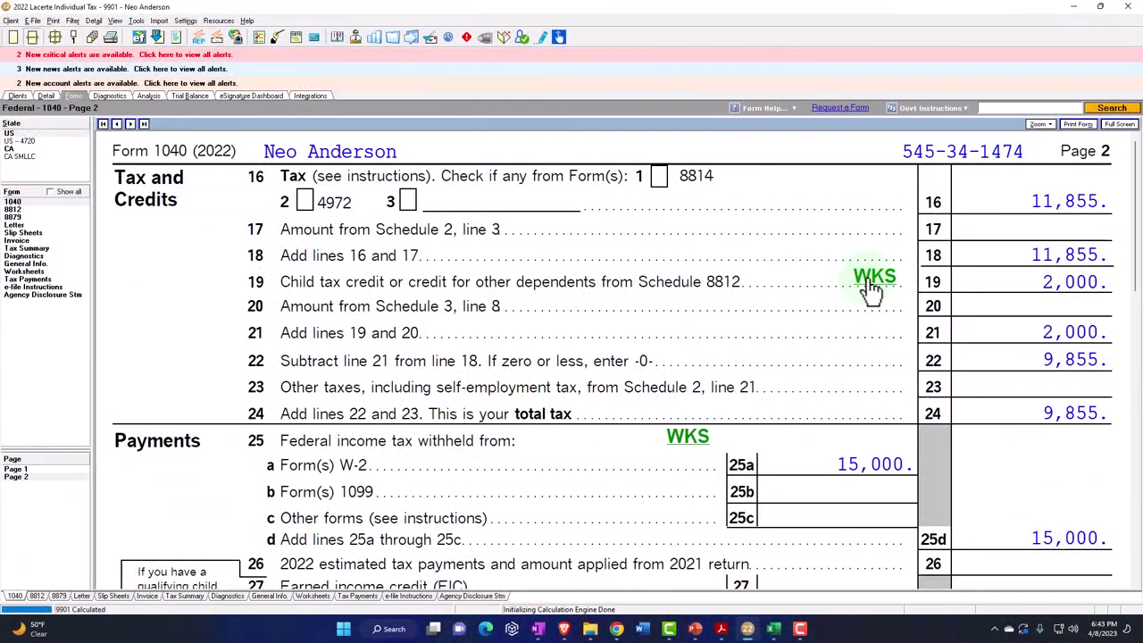
pyautogui.click(871, 284)
pyautogui.scroll(-5, 871, 290)
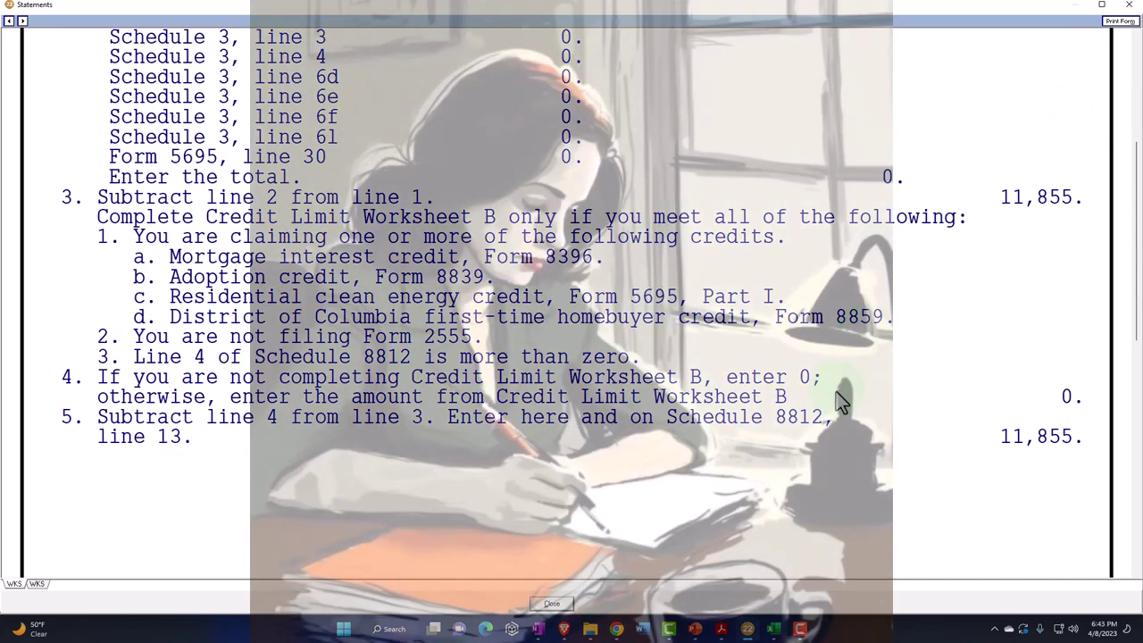
pyautogui.scroll(1, 893, 312)
pyautogui.click(1129, 5)
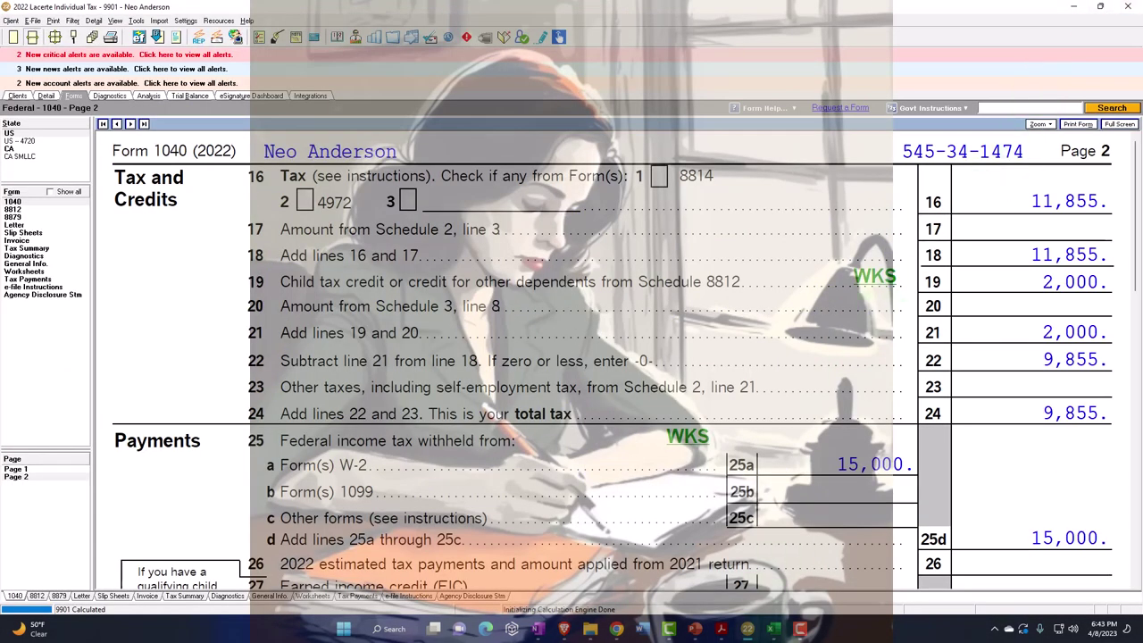
# Step: In the Excel workbook's Other Credits sheet, enter 2,000 for Dependent 1 in B12
pyautogui.click(773, 629)
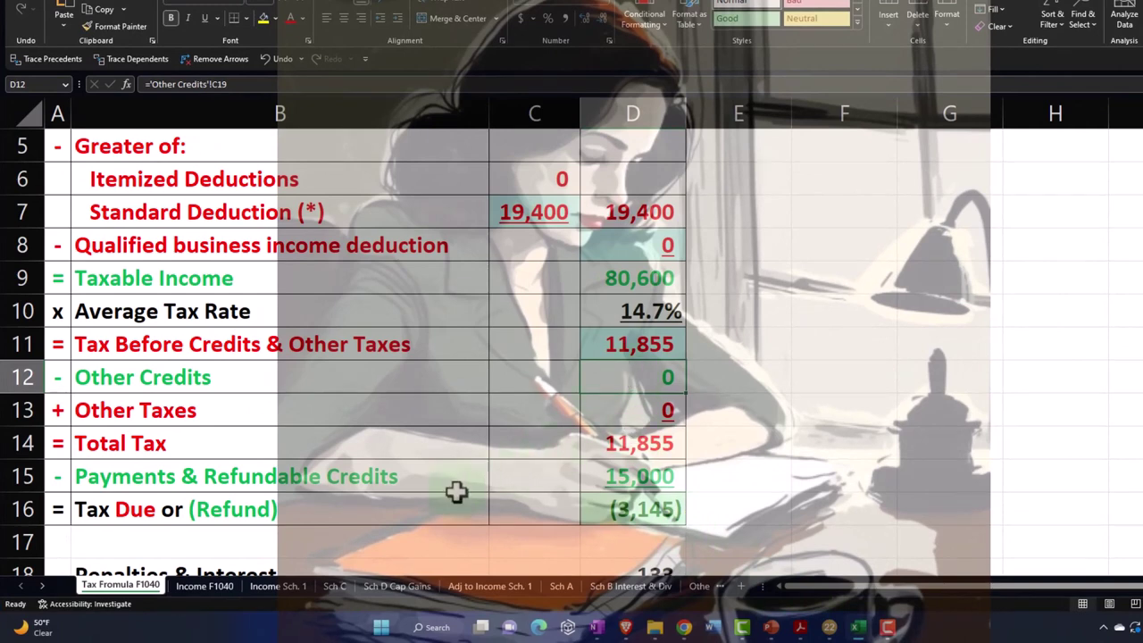
pyautogui.click(41, 586)
pyautogui.click(41, 586)
pyautogui.click(41, 586)
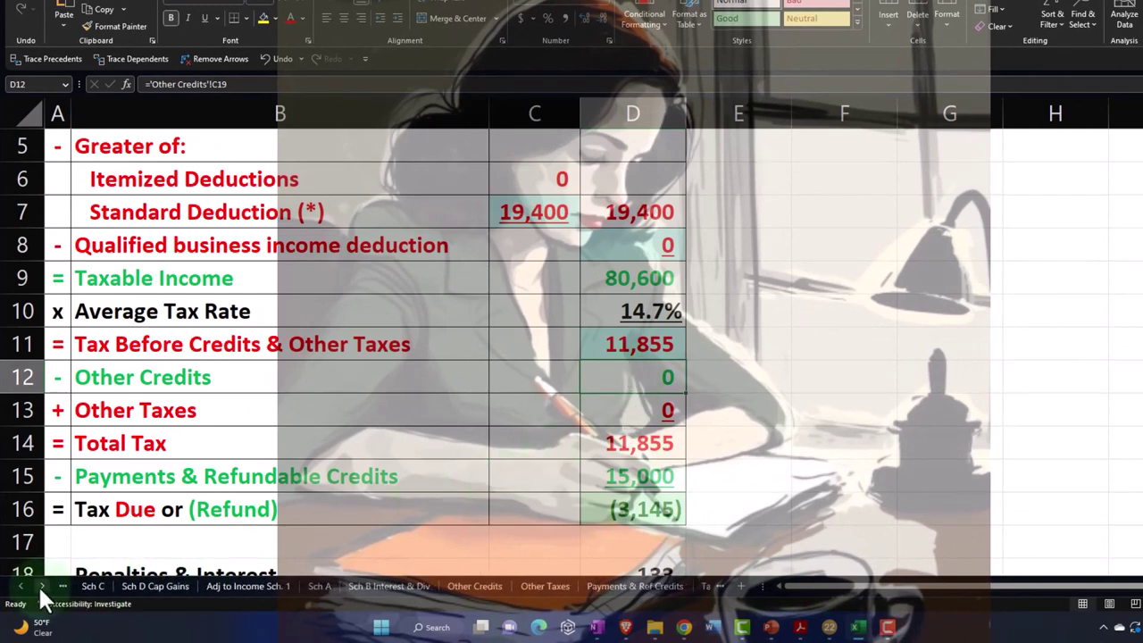
pyautogui.click(475, 586)
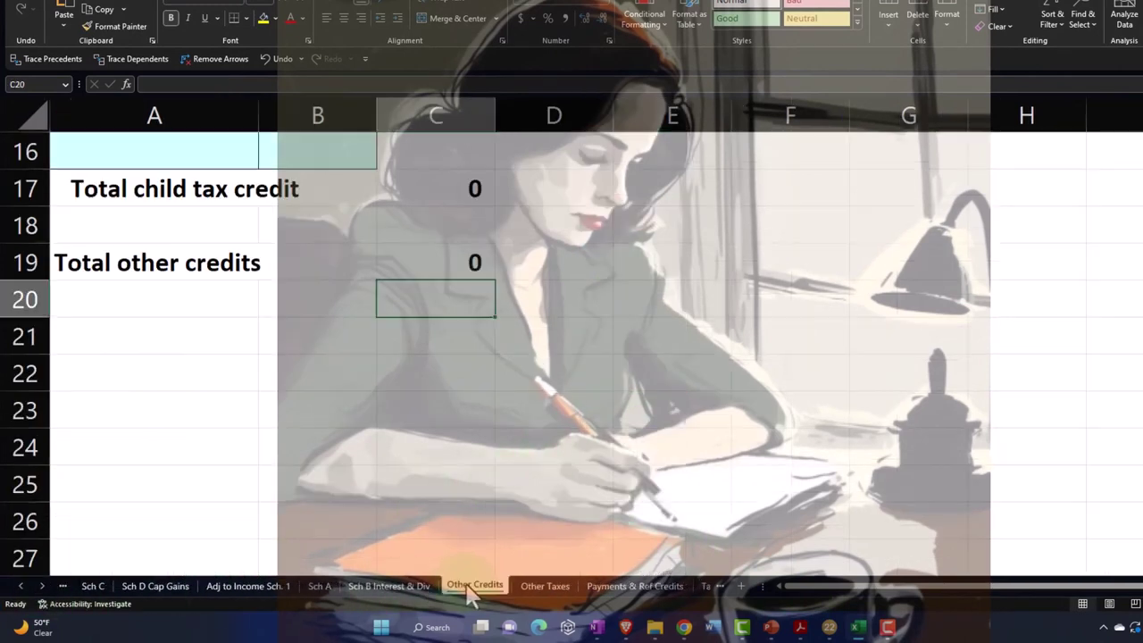
pyautogui.click(410, 457)
pyautogui.scroll(3, 410, 457)
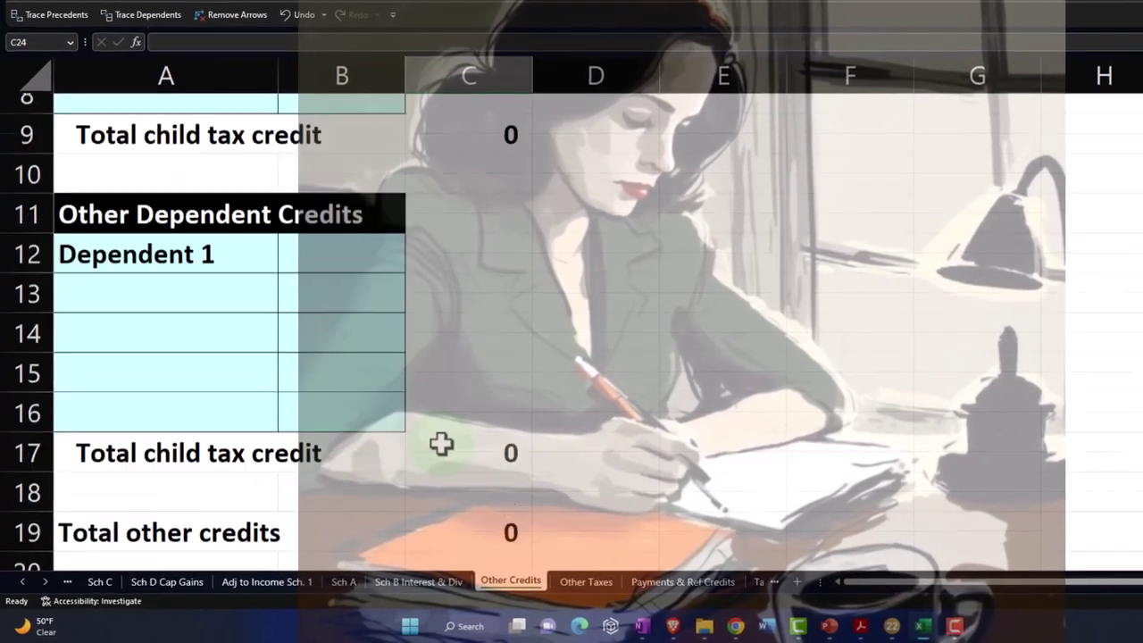
pyautogui.scroll(-1, 441, 444)
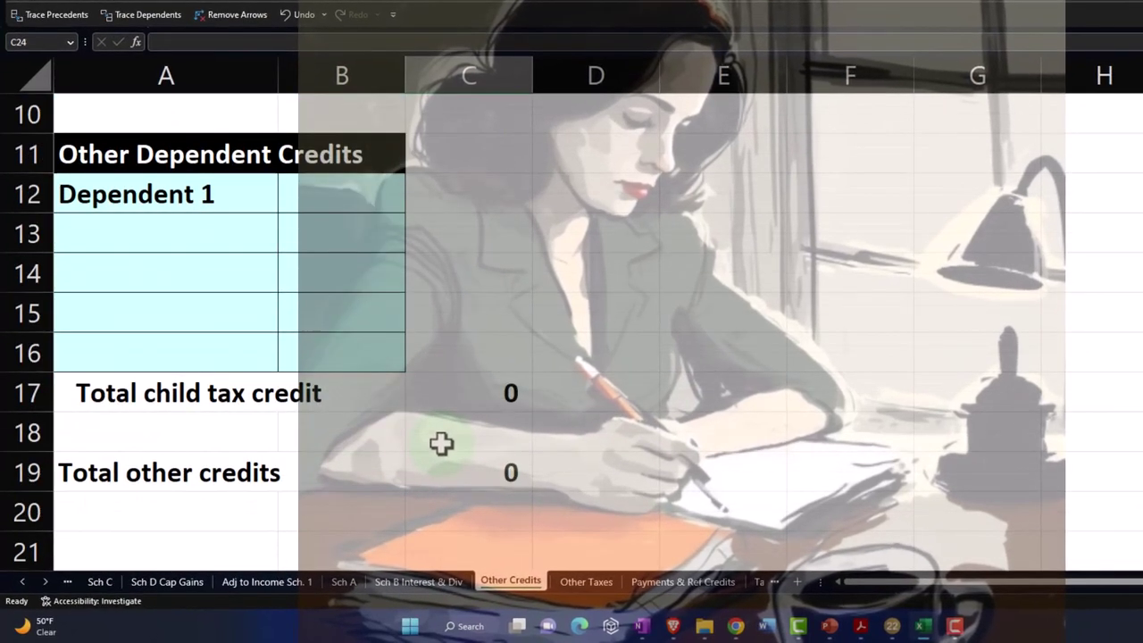
pyautogui.click(483, 396)
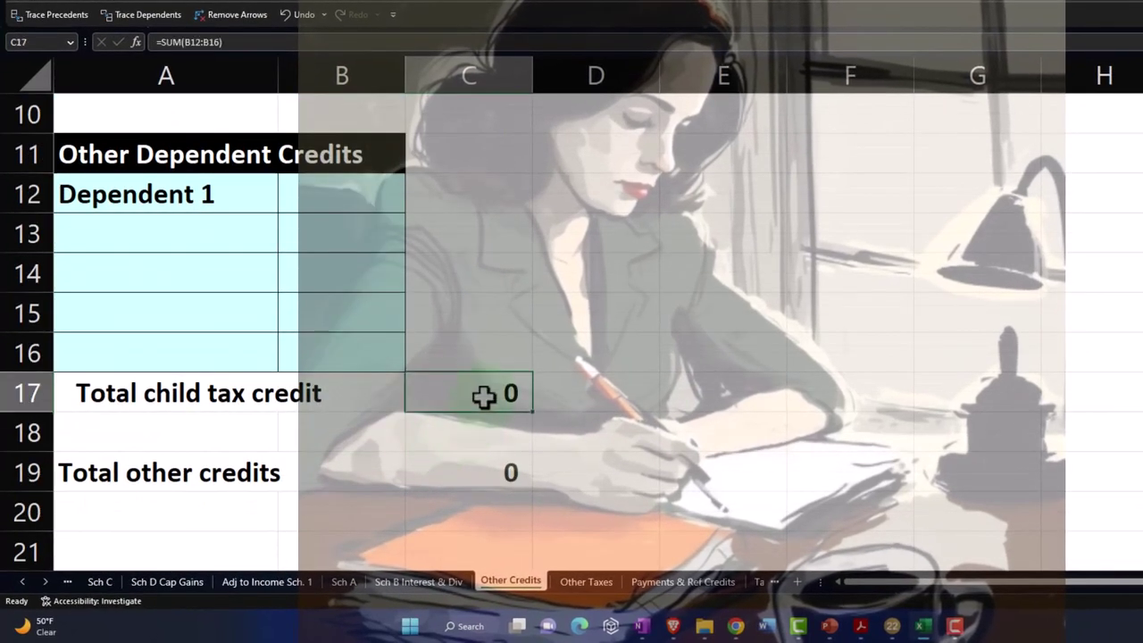
pyautogui.click(347, 199)
pyautogui.write('2000')
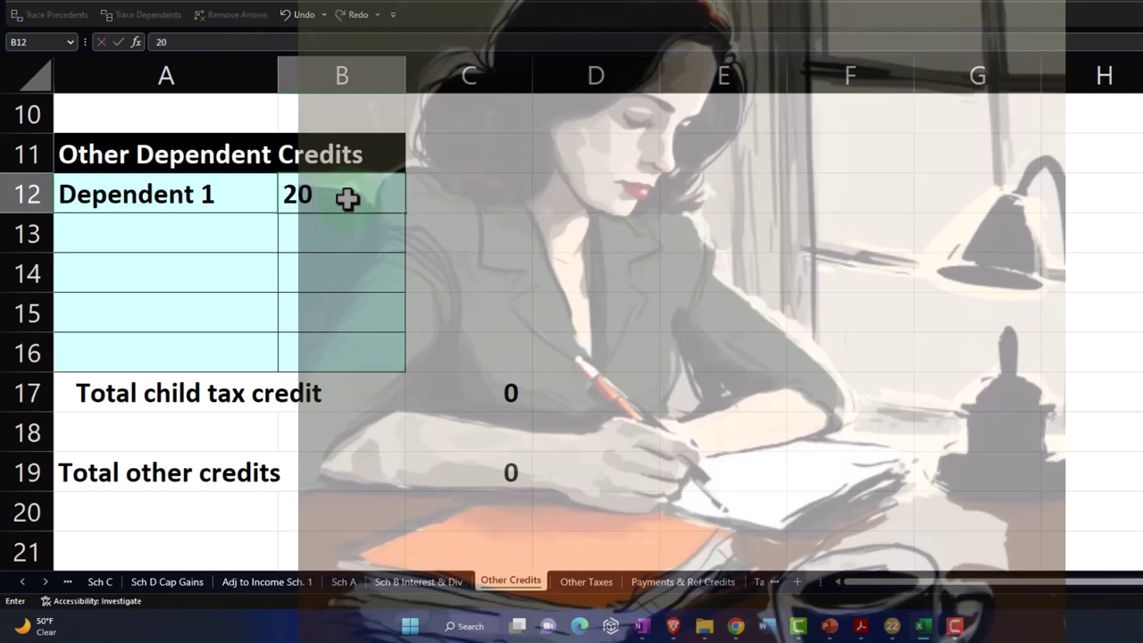
pyautogui.press('Return')
# Step: Compare the credits, total tax and refund on the Excel Tax Formula sheet with page 2 of the Form 1040 in Lacerte
pyautogui.click(23, 581)
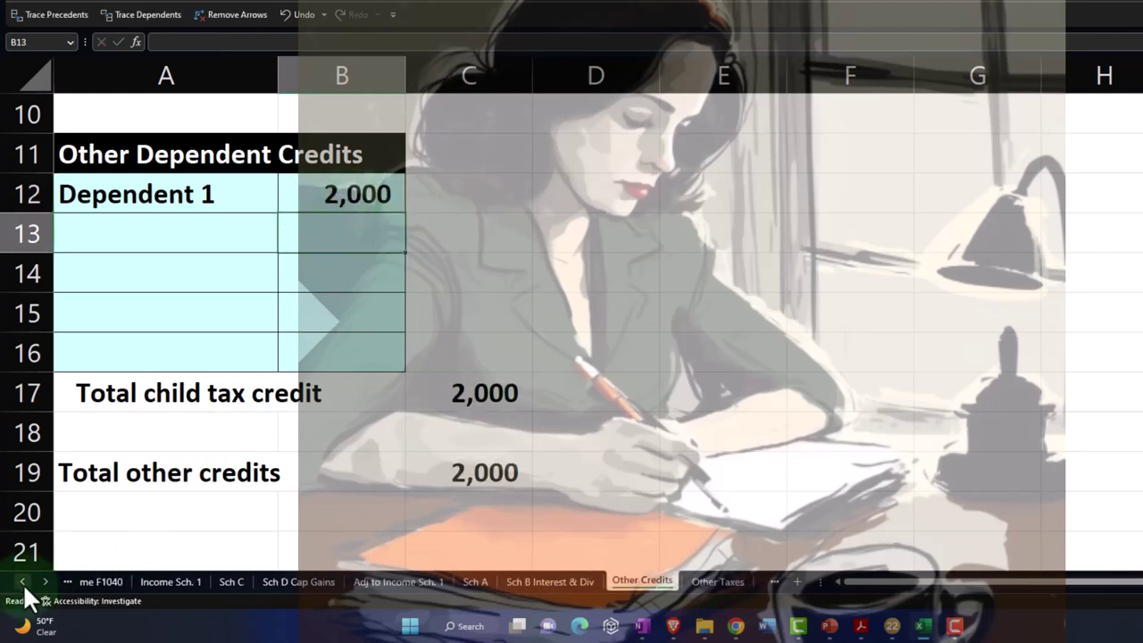
pyautogui.click(109, 582)
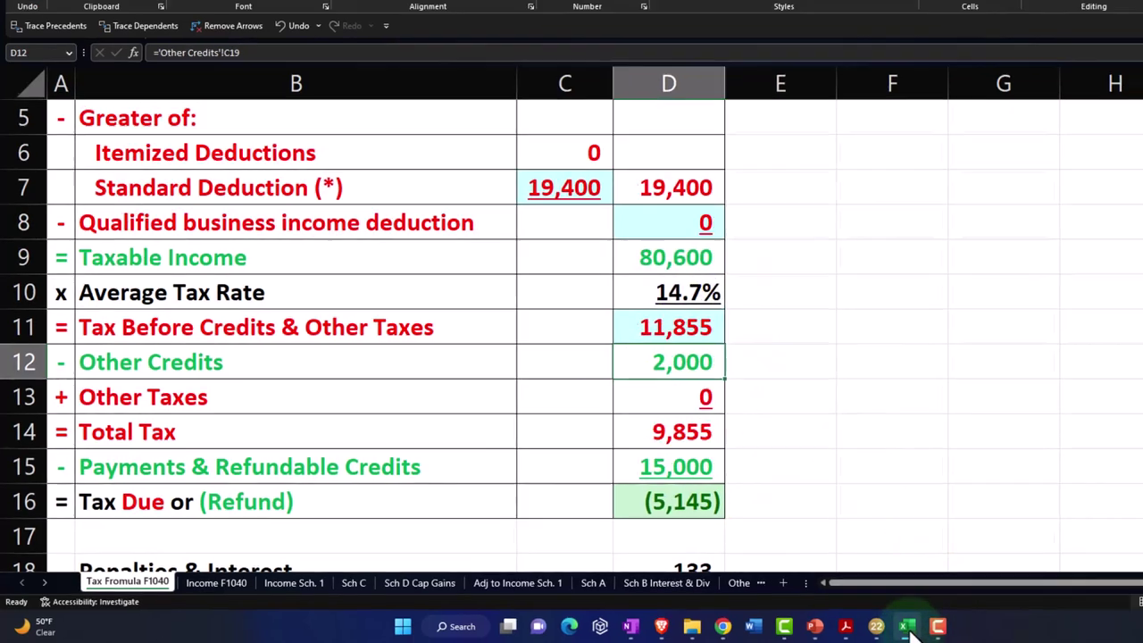
pyautogui.click(928, 627)
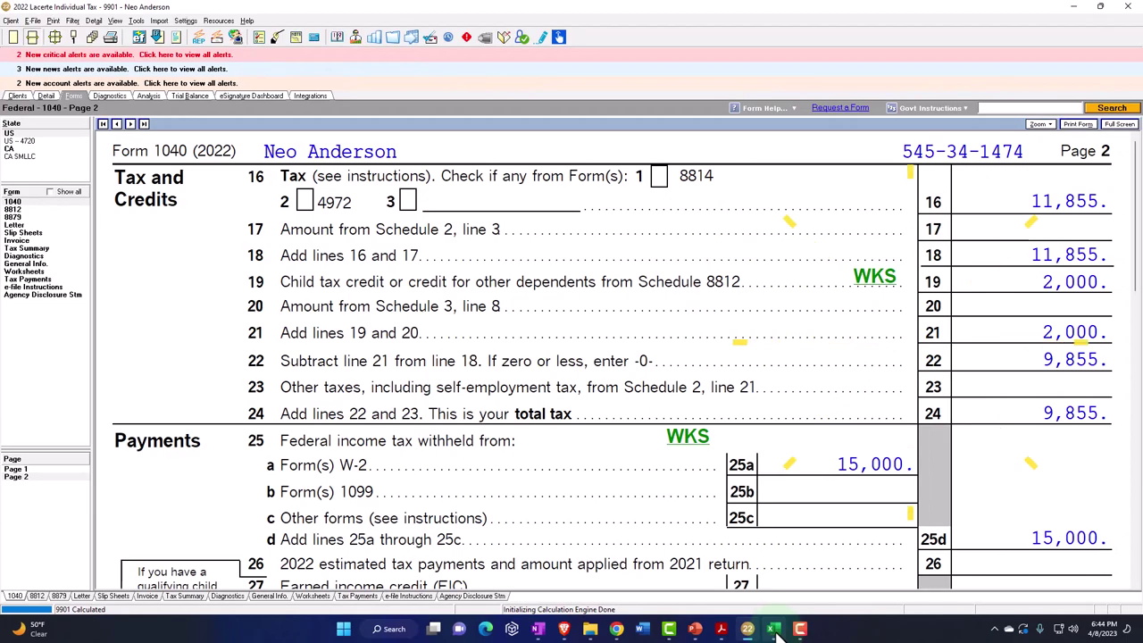
pyautogui.click(773, 628)
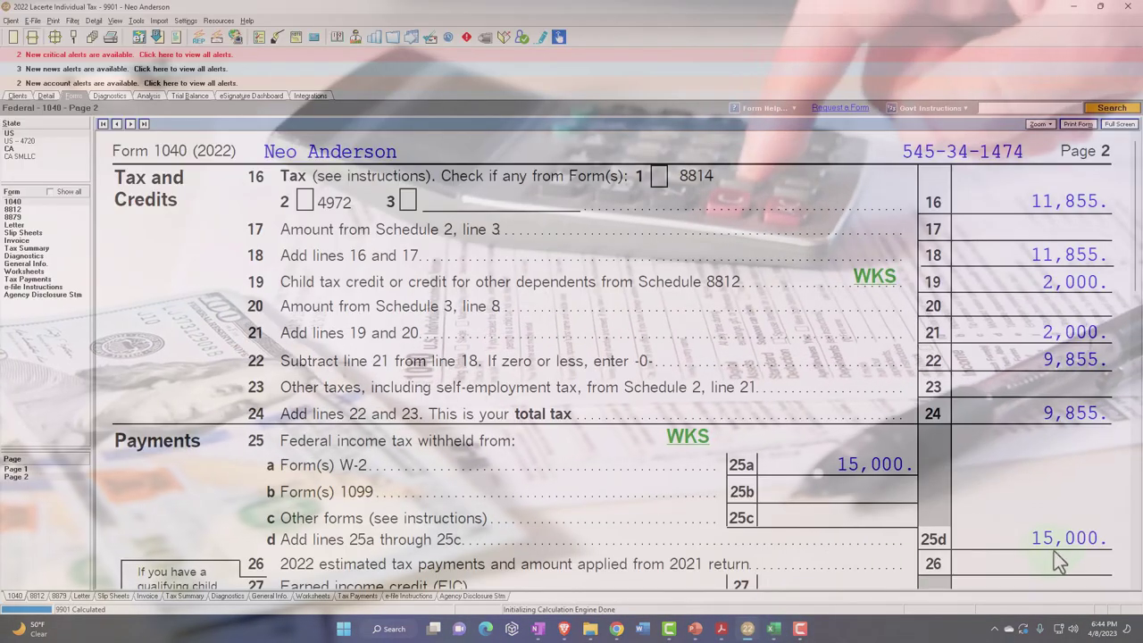
pyautogui.scroll(-4, 1045, 547)
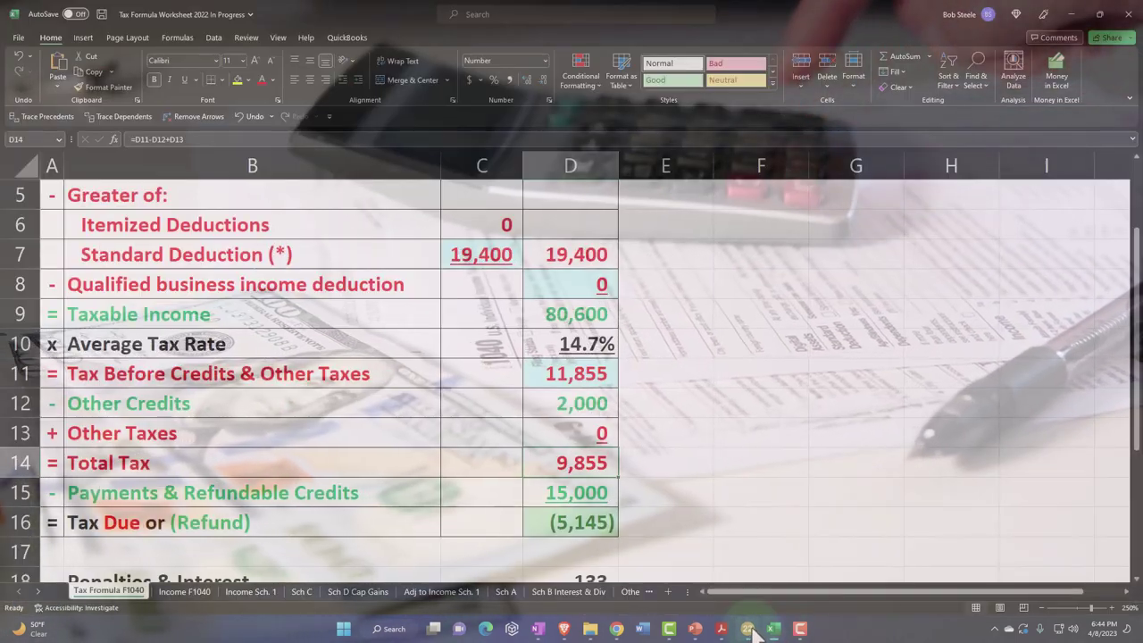
pyautogui.click(747, 629)
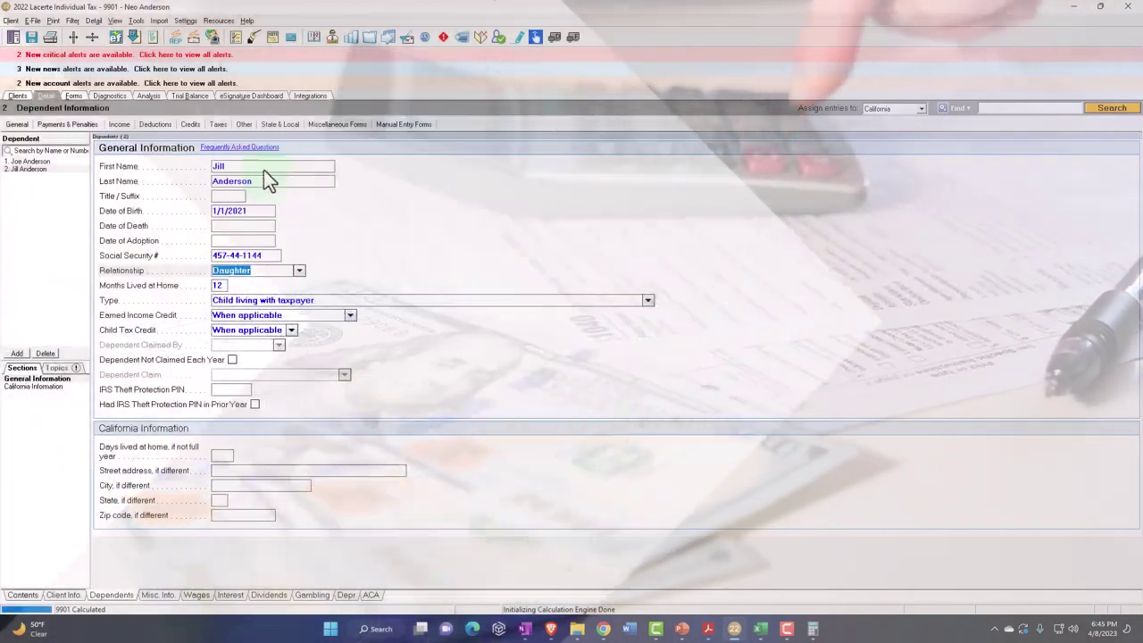
# Step: Check the name and birth date fields in the second dependent's general information
pyautogui.click(261, 166)
pyautogui.press('Tab')
pyautogui.press('Tab')
pyautogui.press('Tab')
pyautogui.press('Tab')
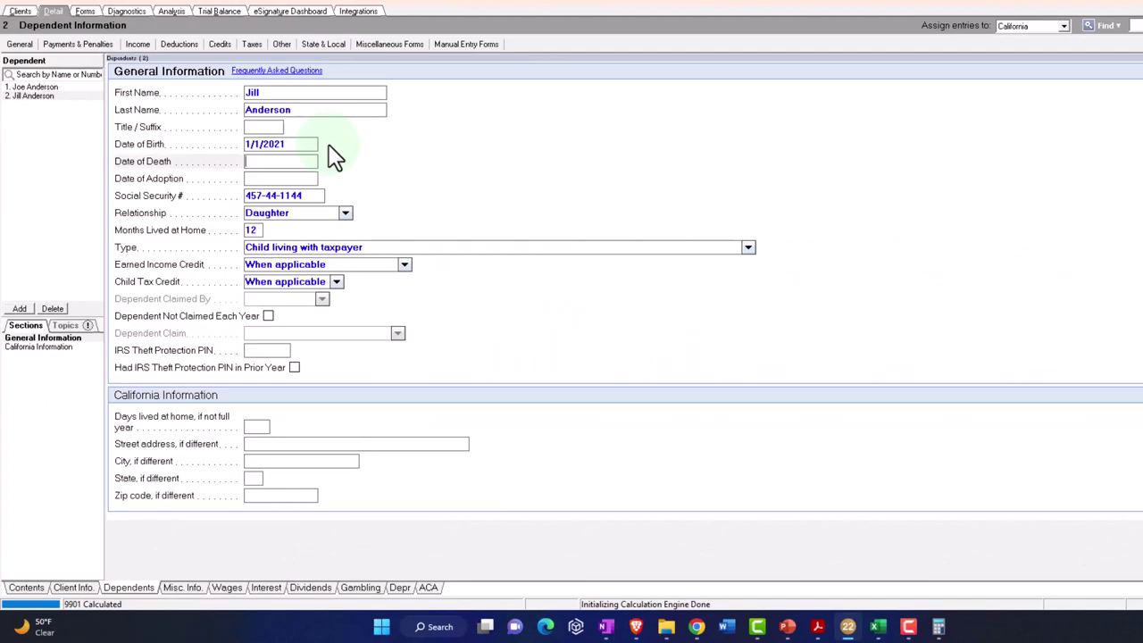
# Step: Review the filing status, both dependents and taxable income on page 1 of the Form 1040, and the tax and credits on page 2
pyautogui.click(85, 12)
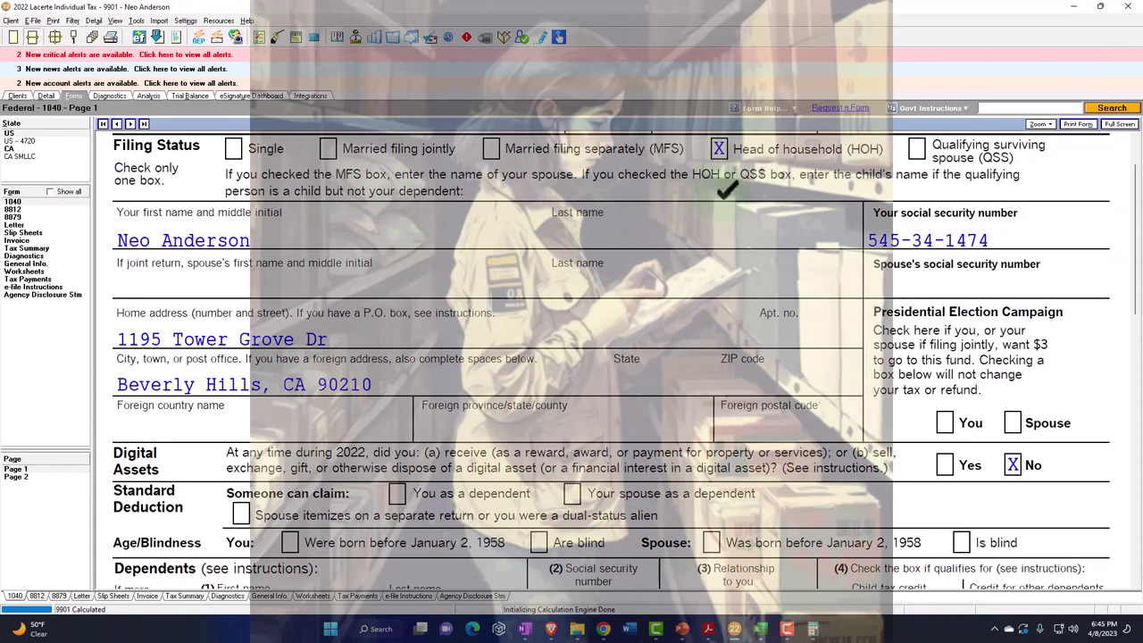
pyautogui.scroll(2, 731, 207)
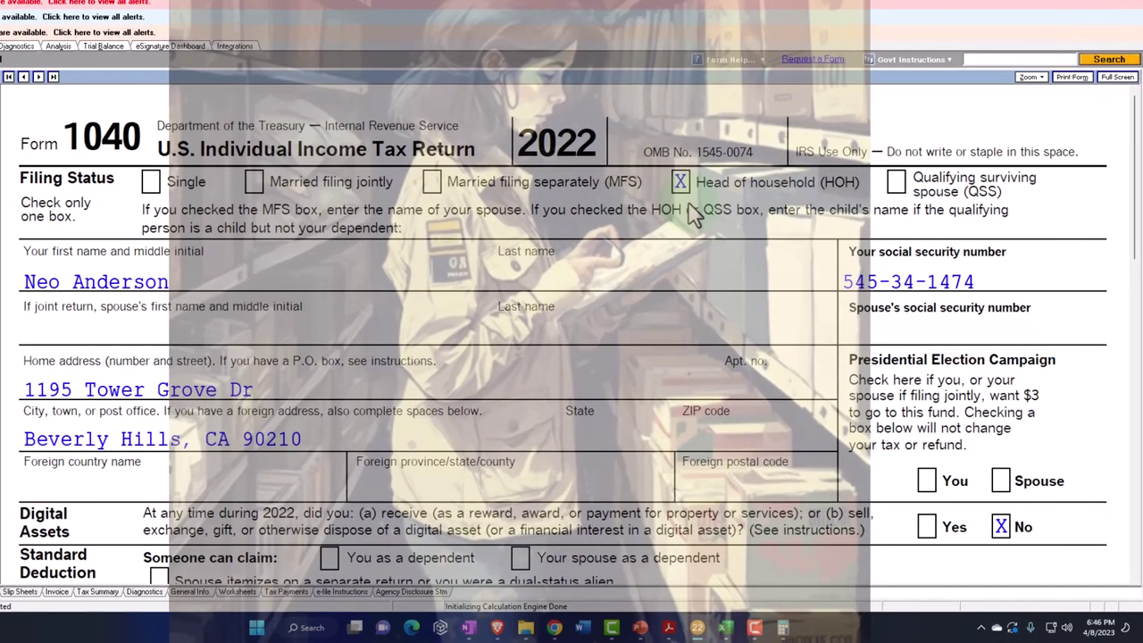
pyautogui.scroll(-10, 695, 214)
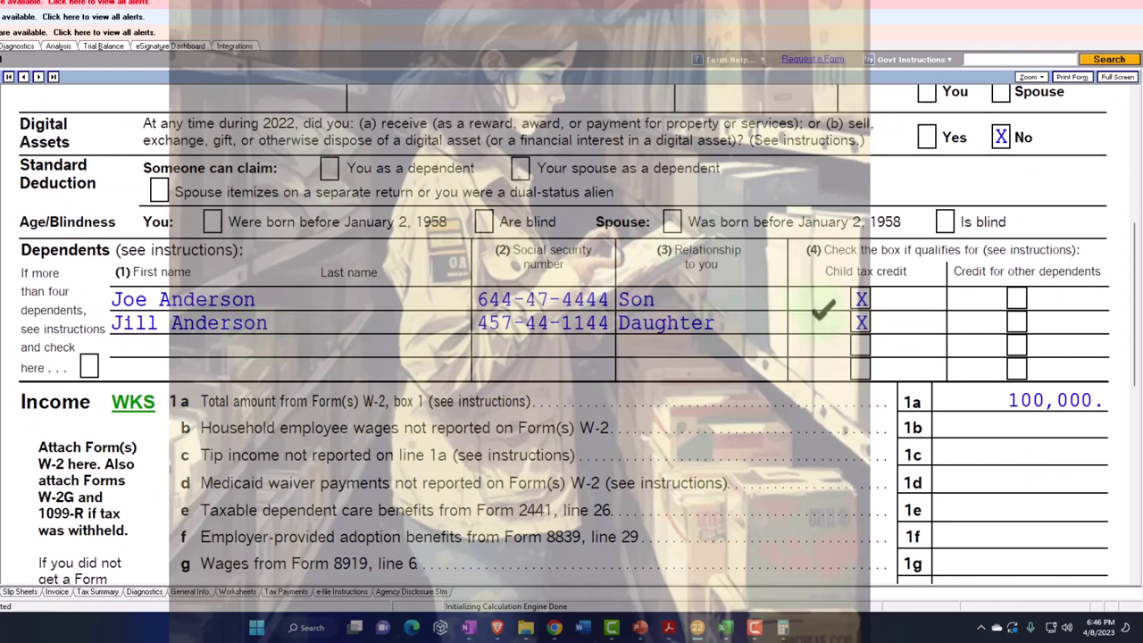
pyautogui.scroll(-14, 822, 308)
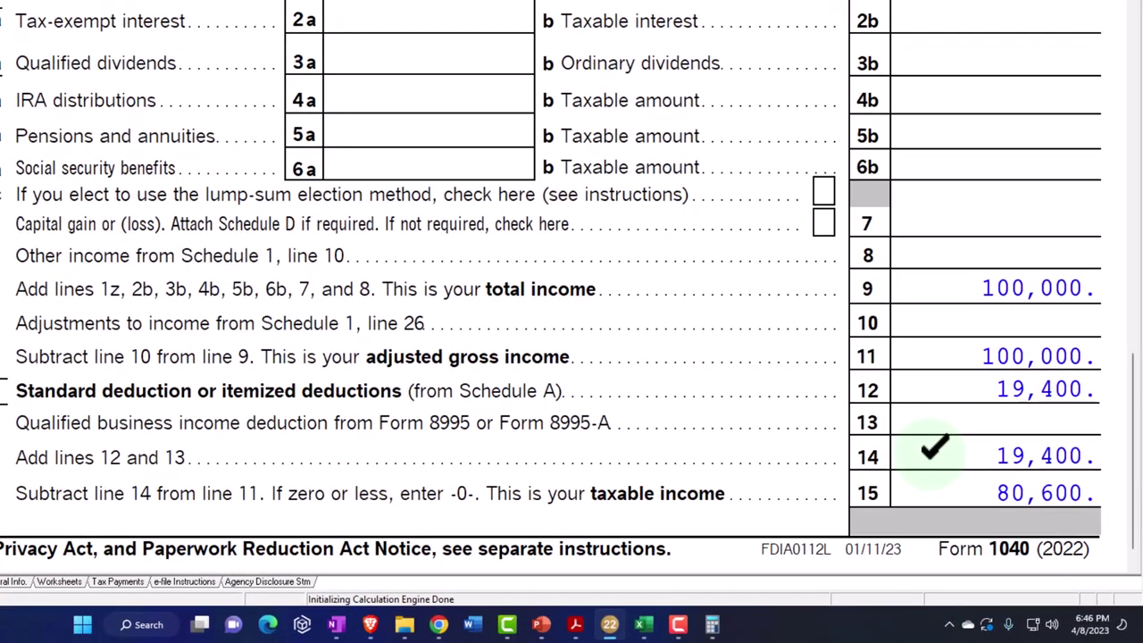
pyautogui.click(40, 428)
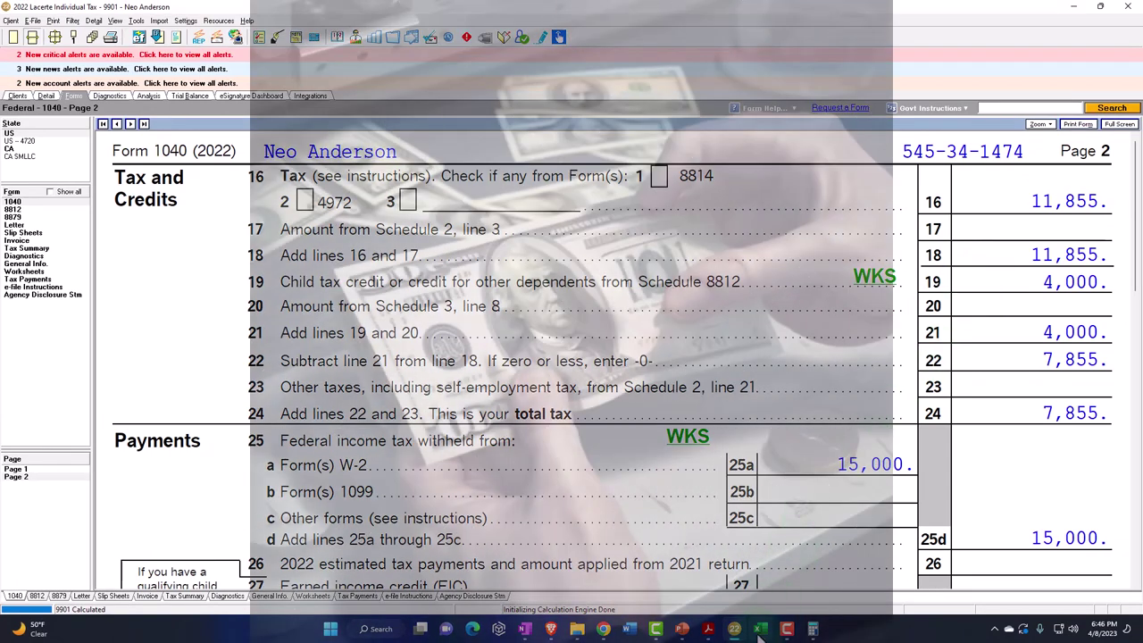
# Step: In Excel's Other Credits sheet, add a second dependent line in row 13, labelled Dependent, with a 2,000 credit
pyautogui.click(760, 629)
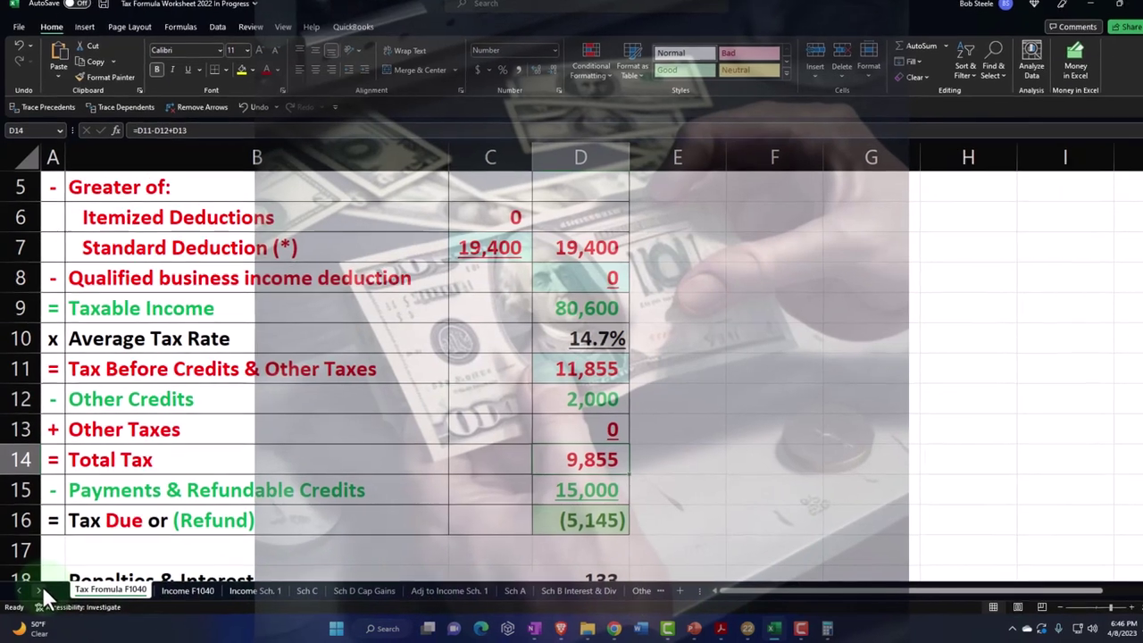
pyautogui.click(43, 586)
pyautogui.click(568, 577)
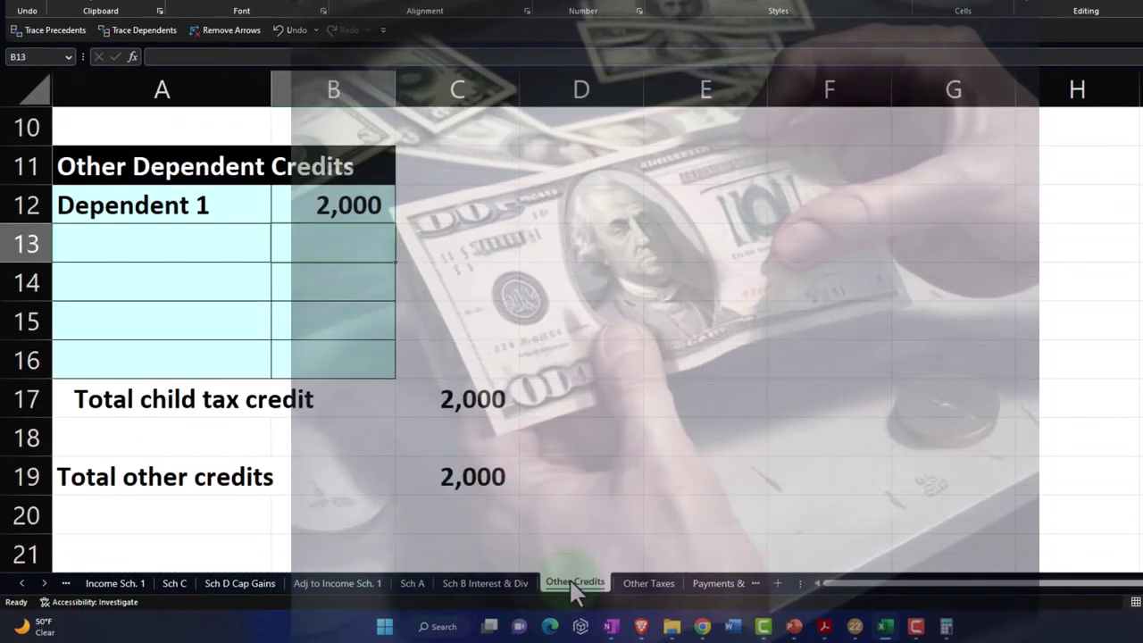
pyautogui.doubleClick(227, 254)
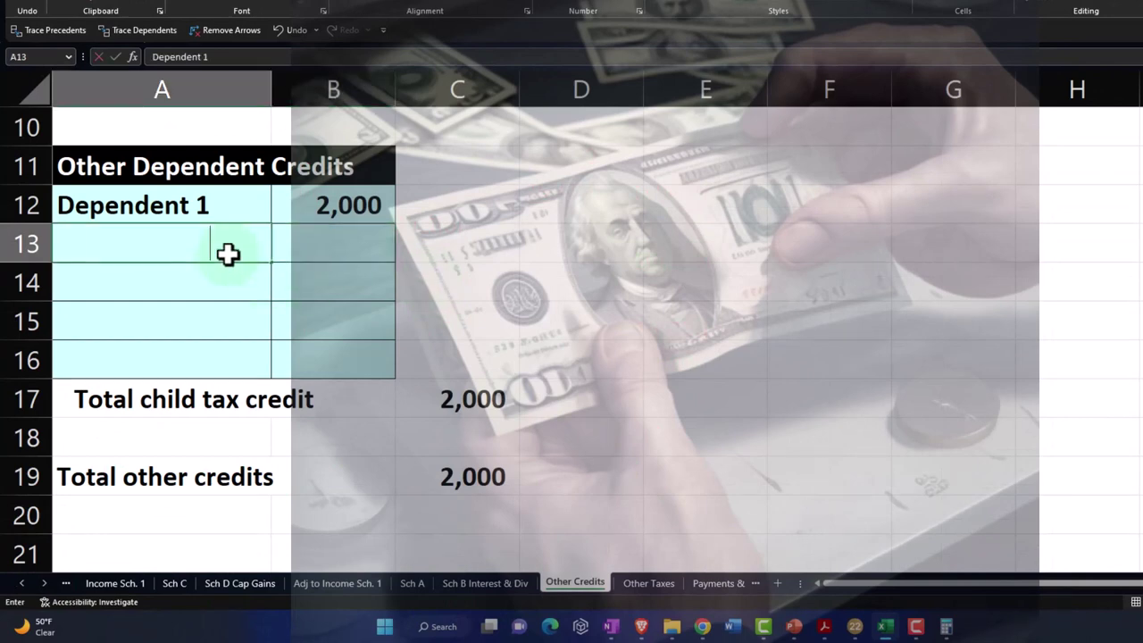
pyautogui.write('Dependent 1')
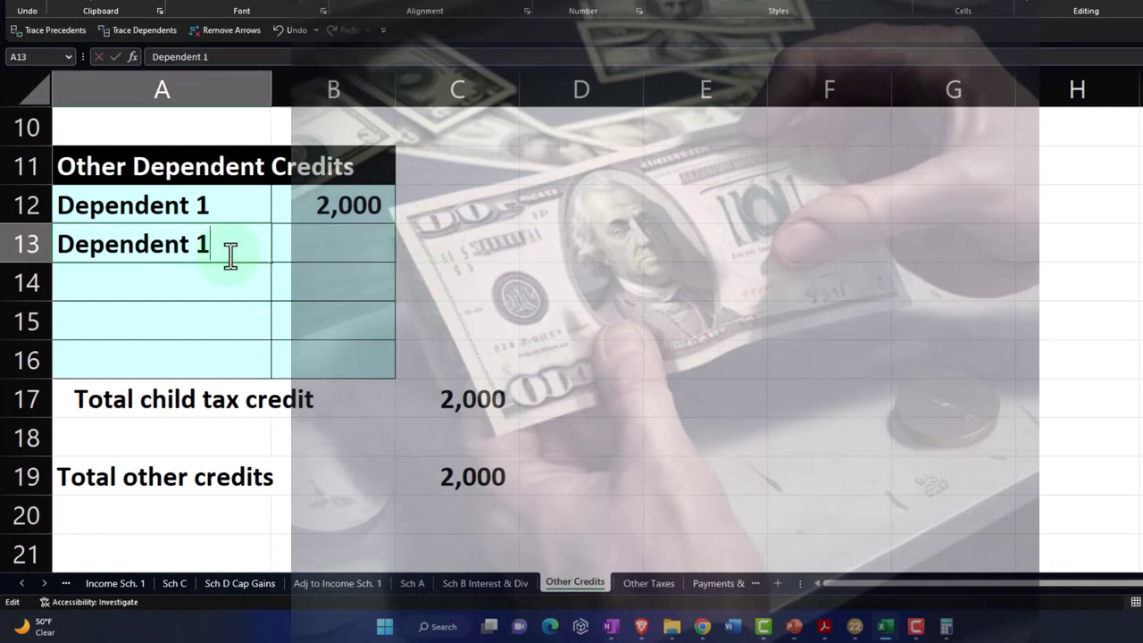
pyautogui.press('Tab')
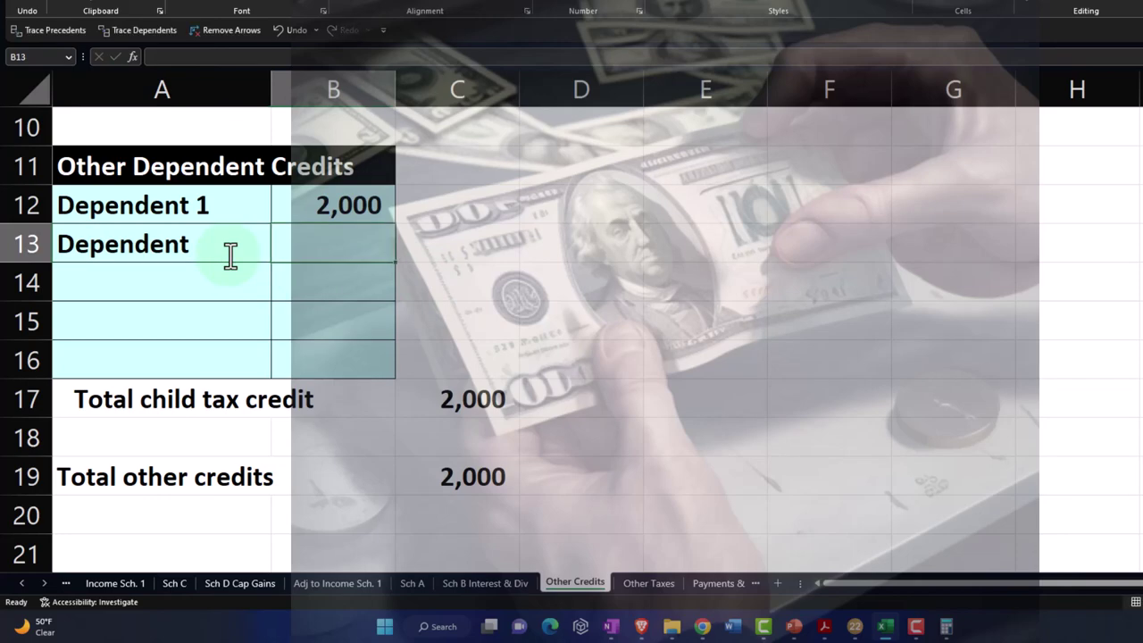
pyautogui.write('2,000')
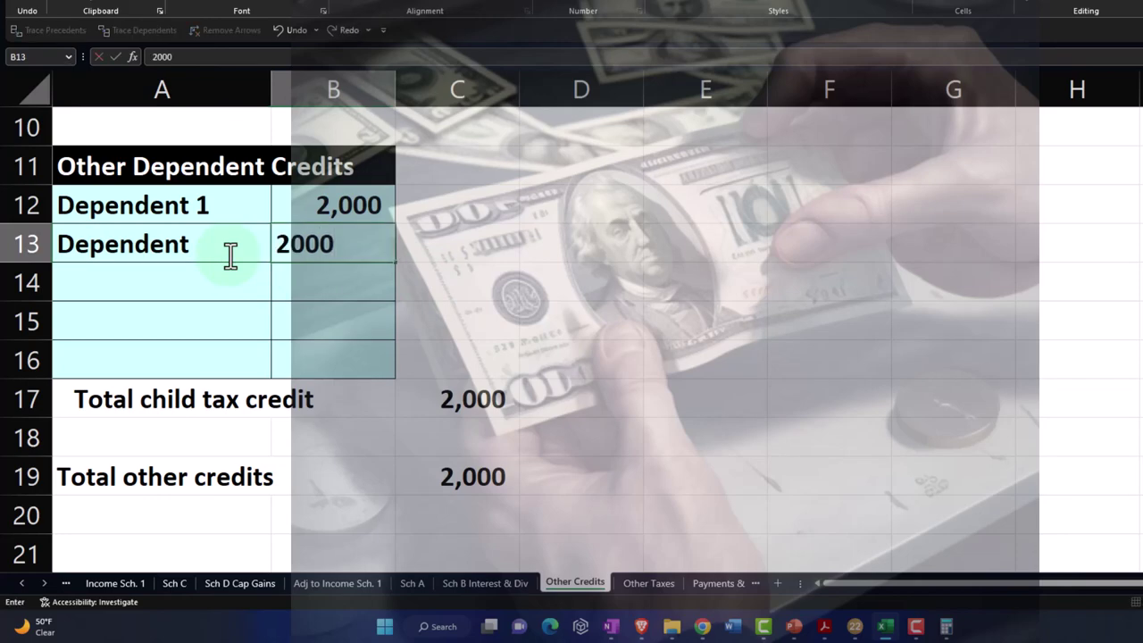
pyautogui.press('Return')
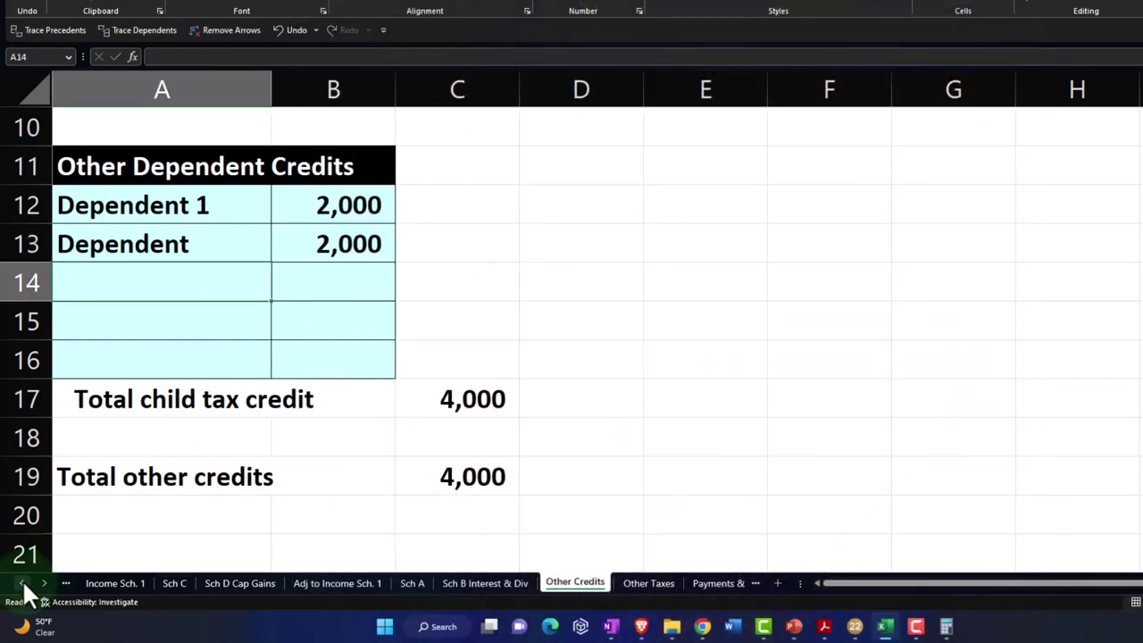
# Step: Compare other credits, total tax and refund on the Tax Fromula F1040 sheet with the Form 1040 page 2 in Lacerte
pyautogui.click(21, 582)
pyautogui.click(22, 582)
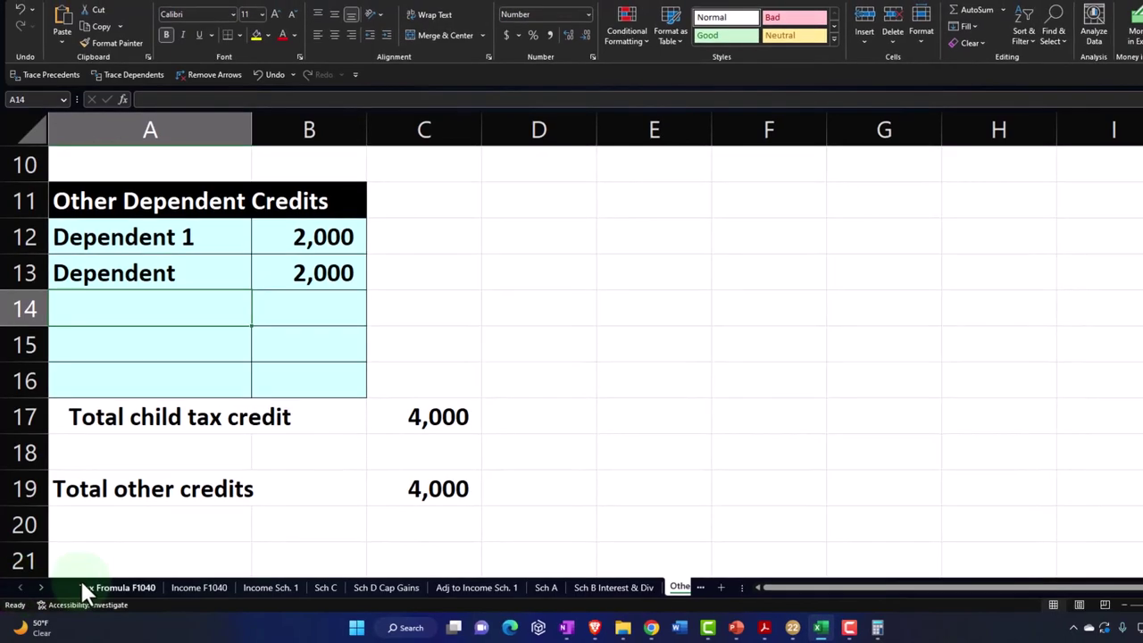
pyautogui.click(84, 586)
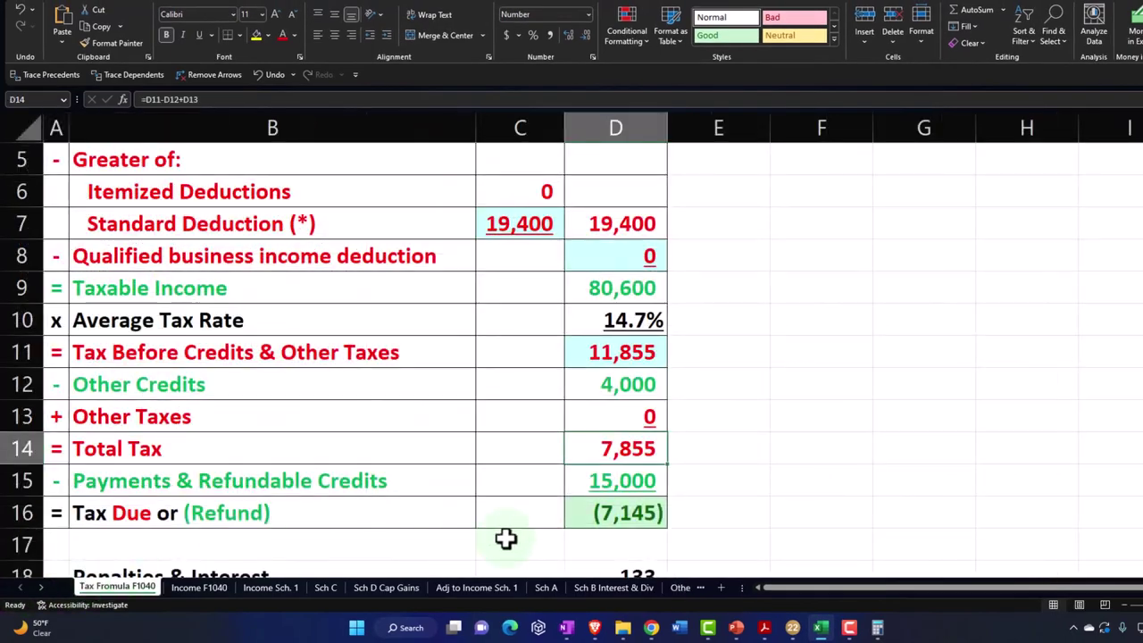
pyautogui.click(638, 384)
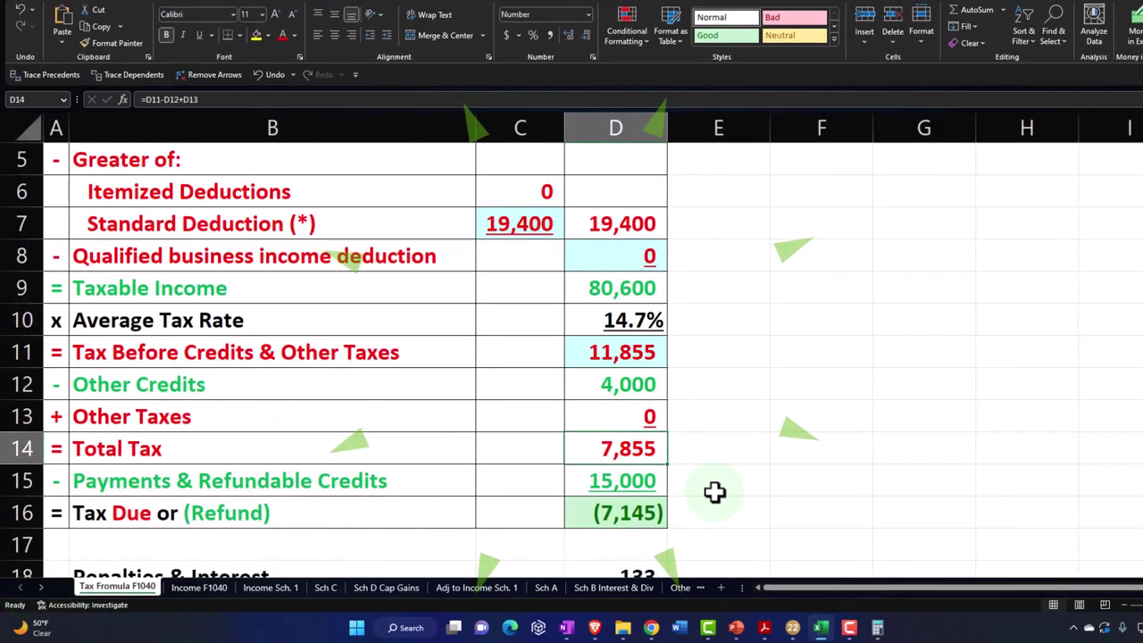
pyautogui.click(792, 628)
pyautogui.scroll(-5, 1000, 429)
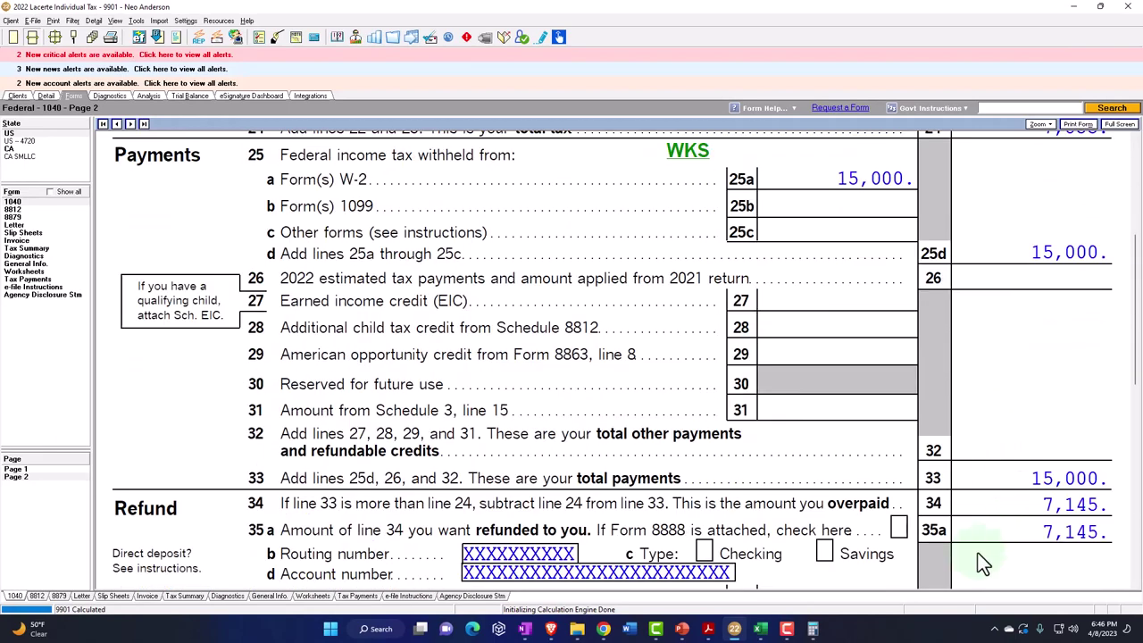
pyautogui.click(760, 629)
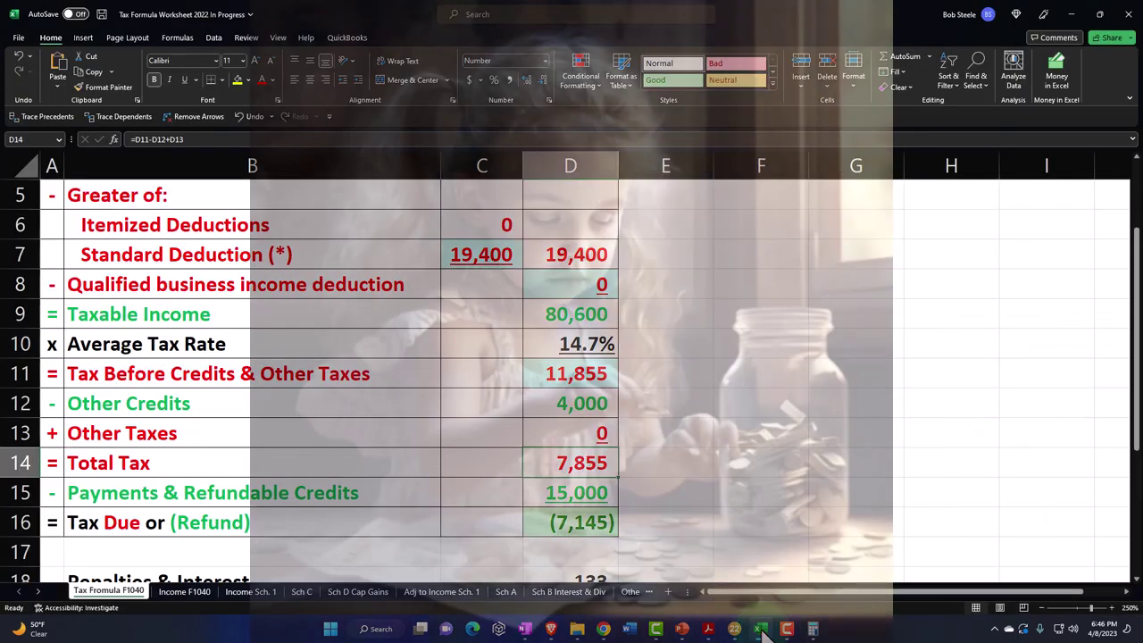
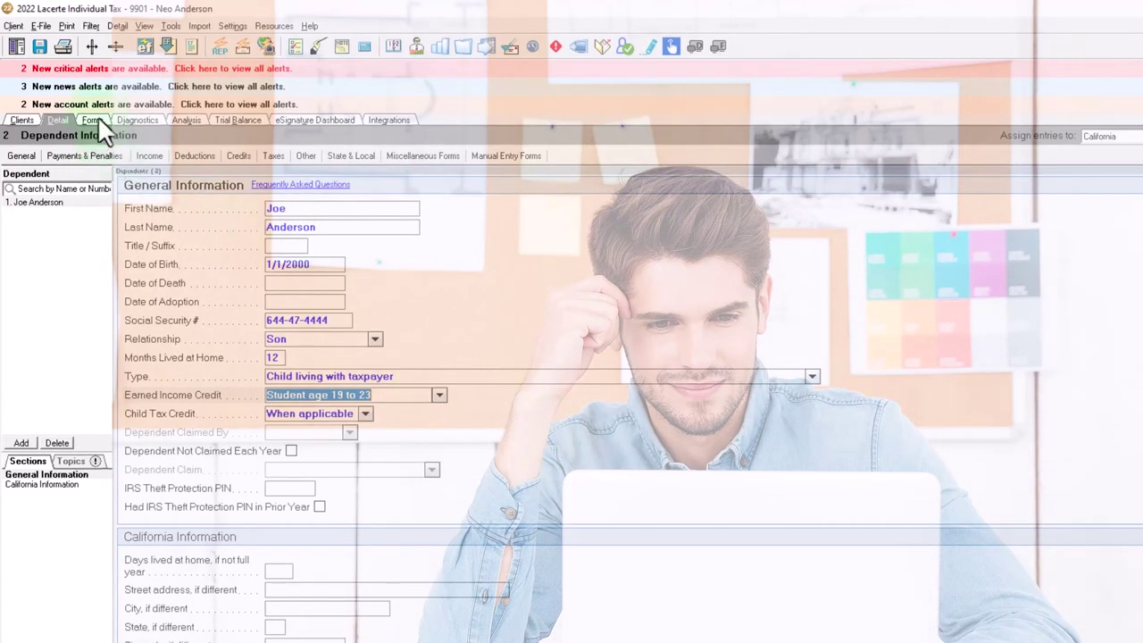
# Step: Open the Form 1040 in Lacerte and review the filing status, dependent credit boxes, deductions and taxable income, ending on page 2
pyautogui.click(96, 120)
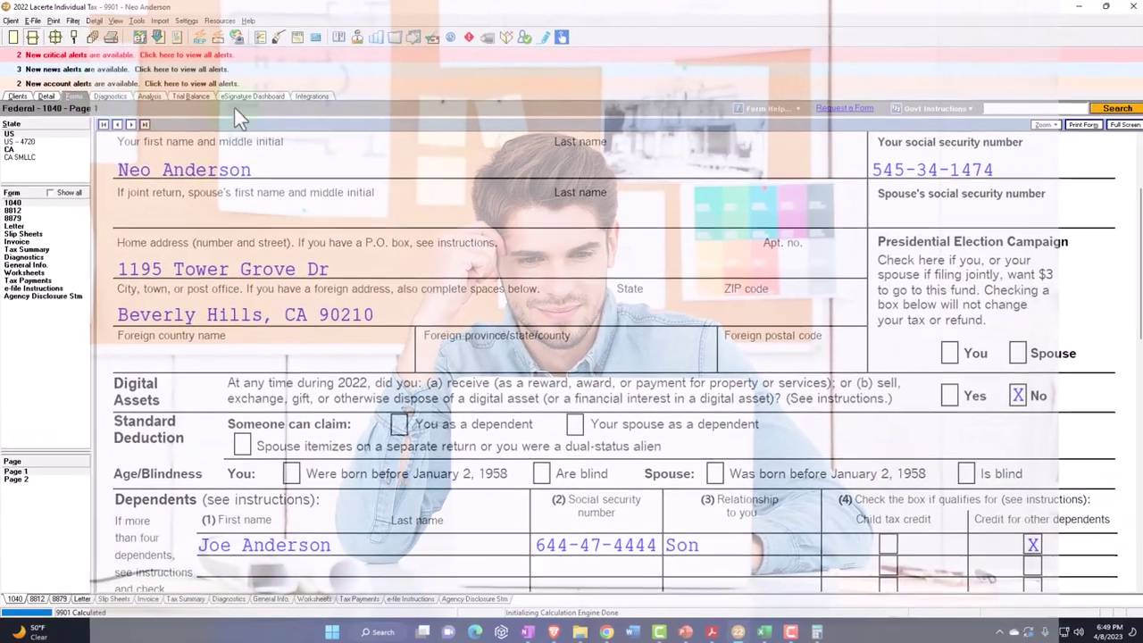
pyautogui.scroll(3, 497, 290)
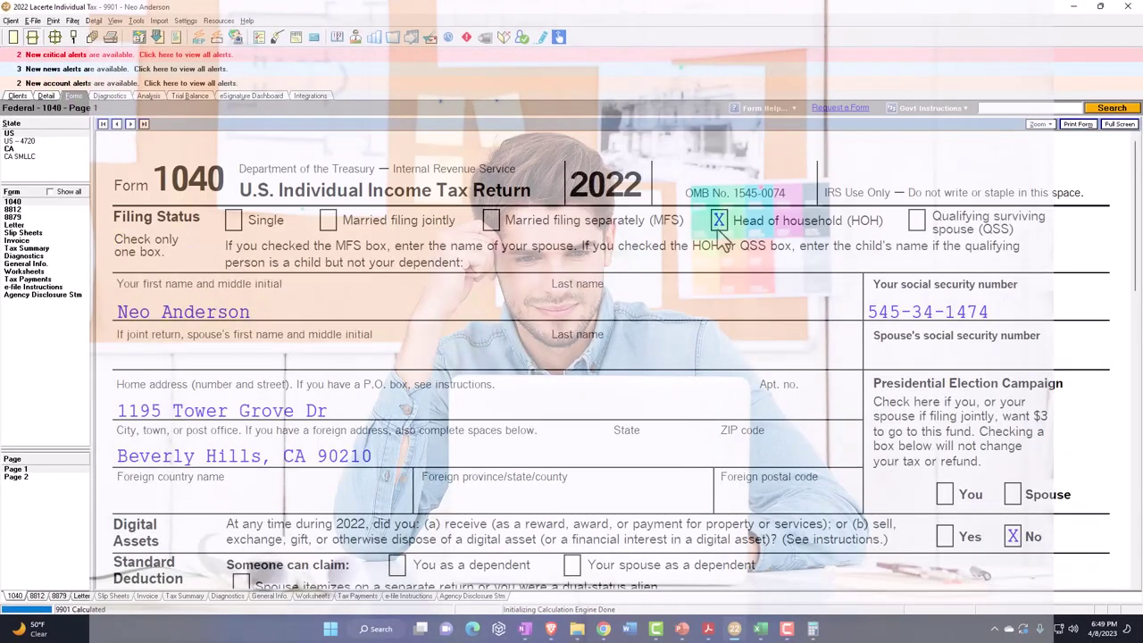
pyautogui.scroll(-7, 722, 243)
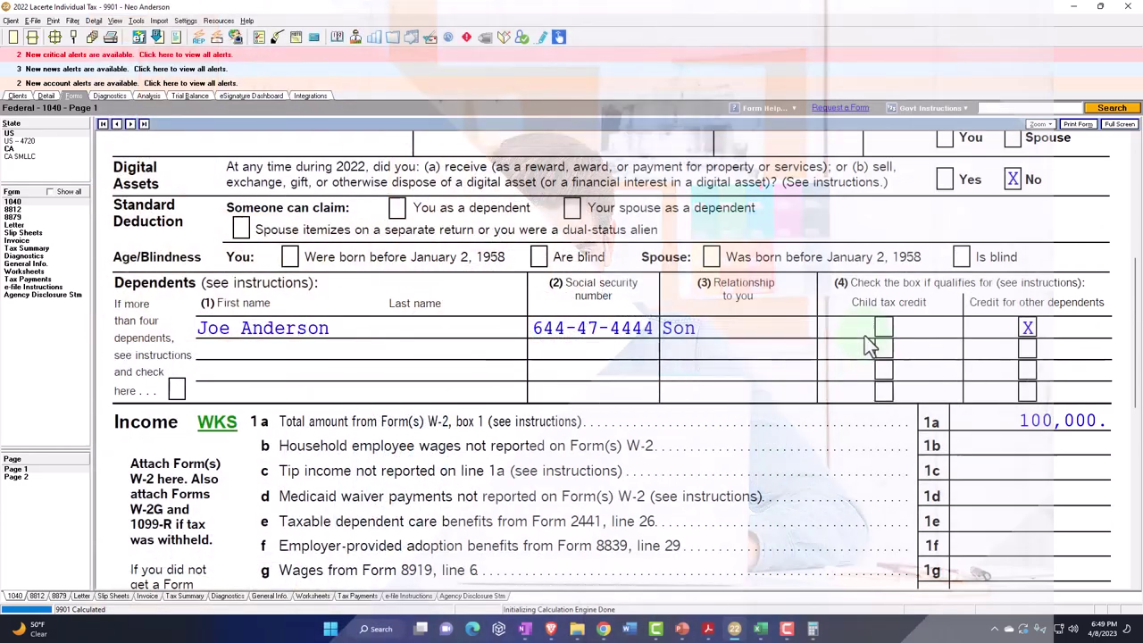
pyautogui.click(866, 325)
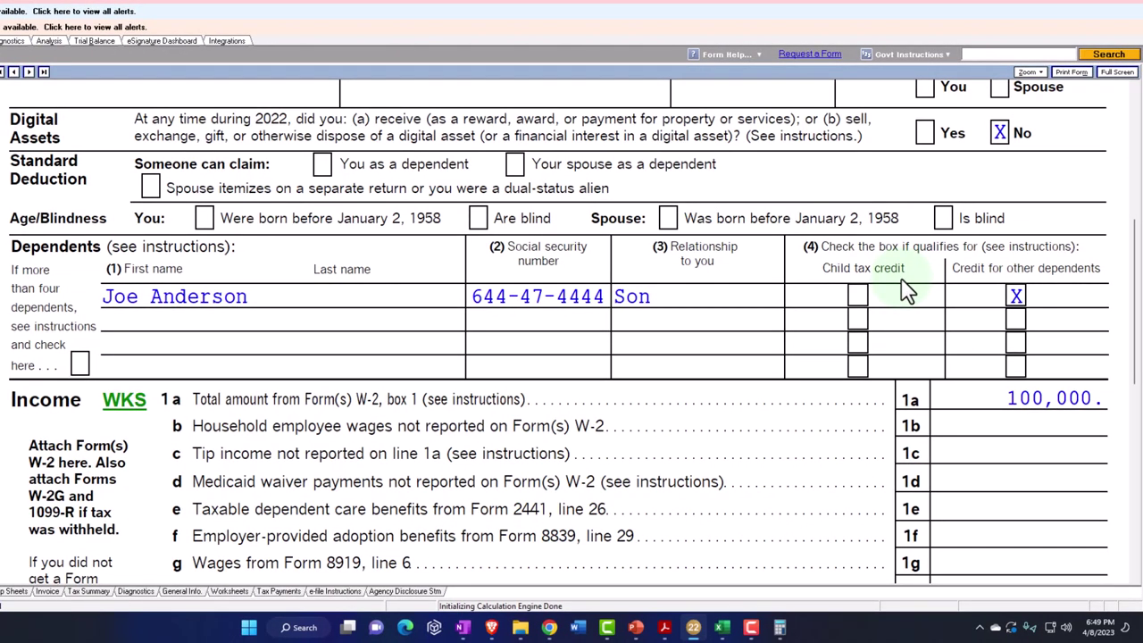
pyautogui.click(955, 294)
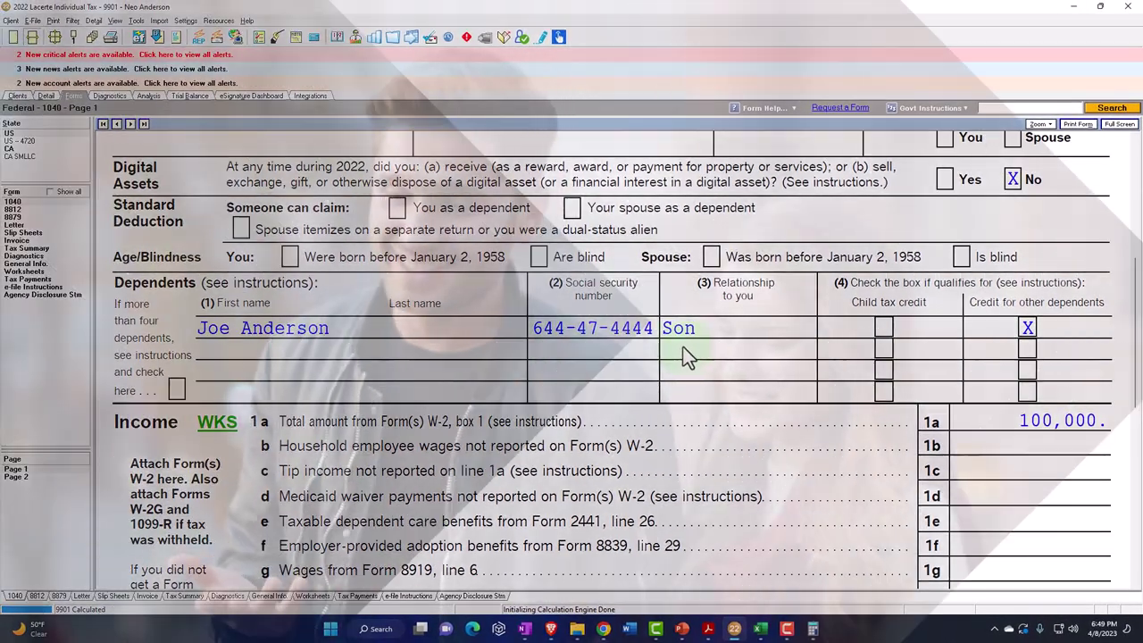
pyautogui.scroll(-3, 687, 355)
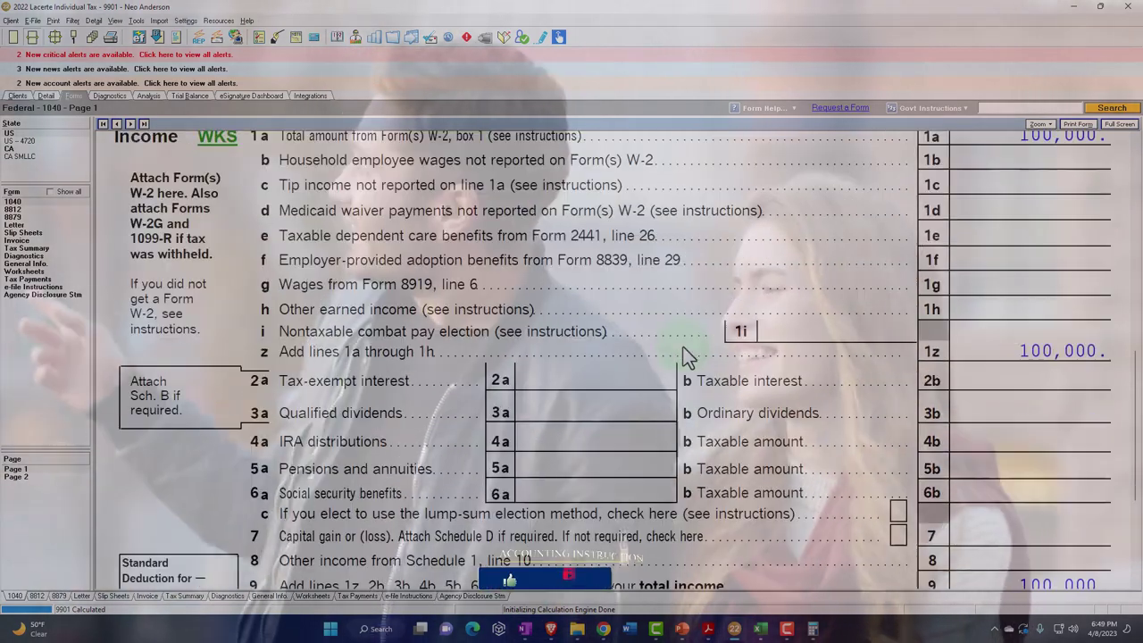
pyautogui.scroll(-3, 688, 356)
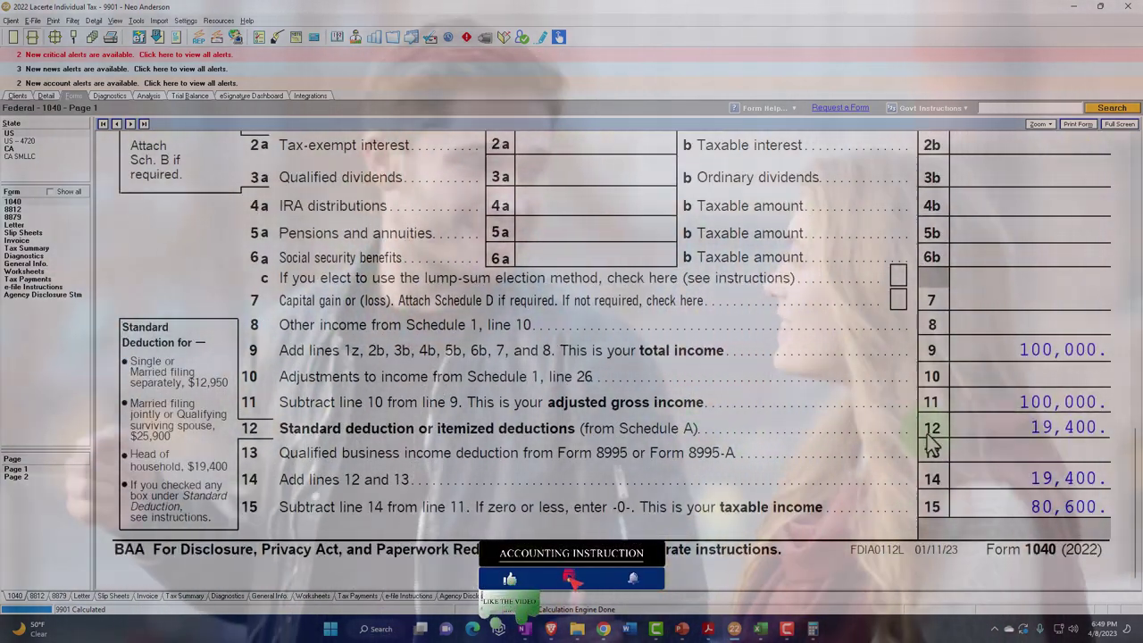
pyautogui.click(16, 477)
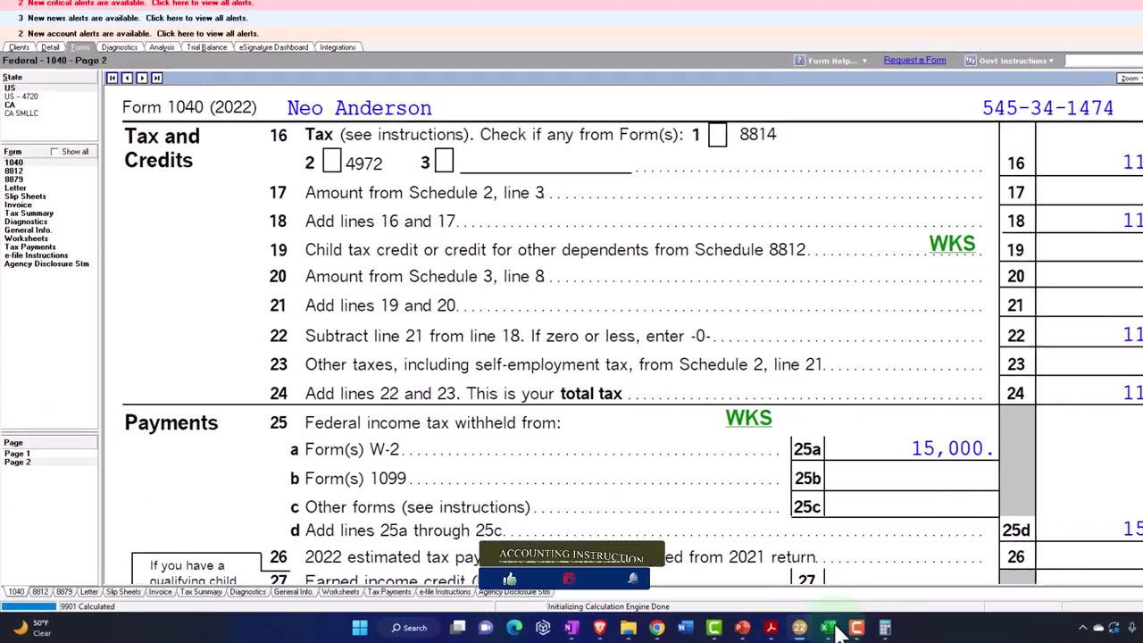
# Step: Switch to Excel and clear both dependents' credit amounts in B12:B13 of the Other Credits sheet
pyautogui.click(760, 628)
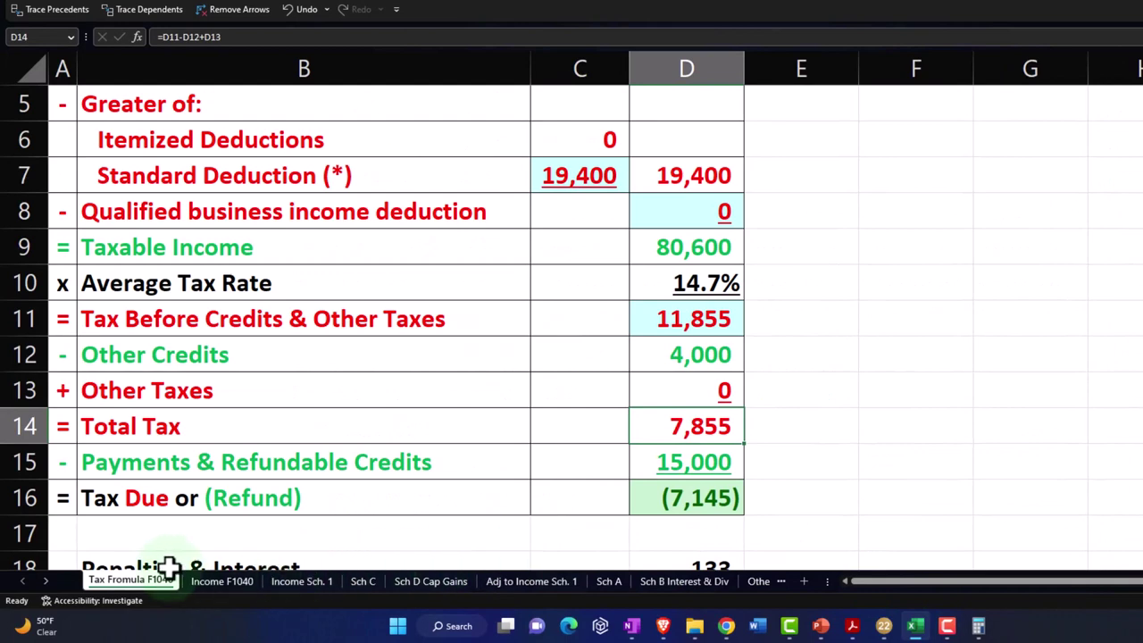
pyautogui.click(47, 581)
pyautogui.click(47, 580)
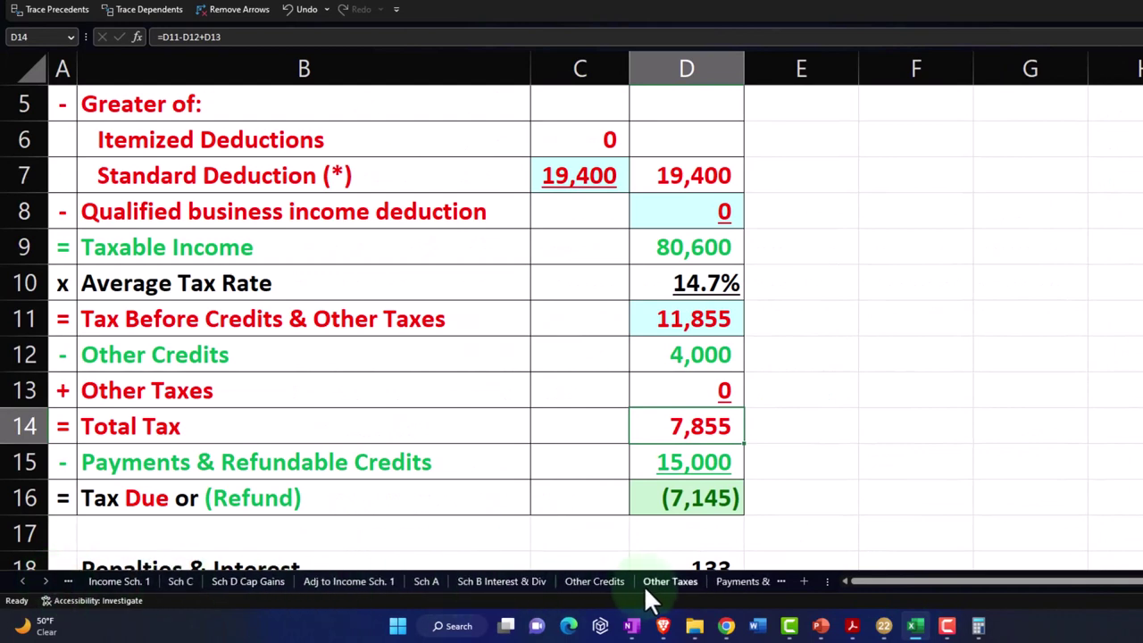
pyautogui.click(611, 577)
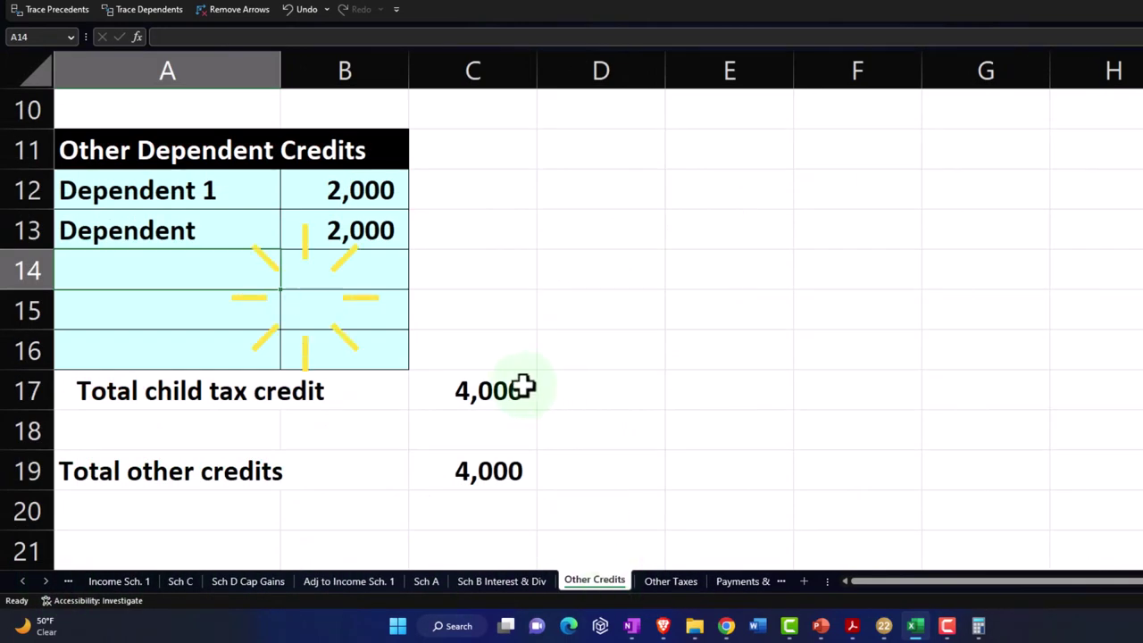
pyautogui.scroll(1, 518, 384)
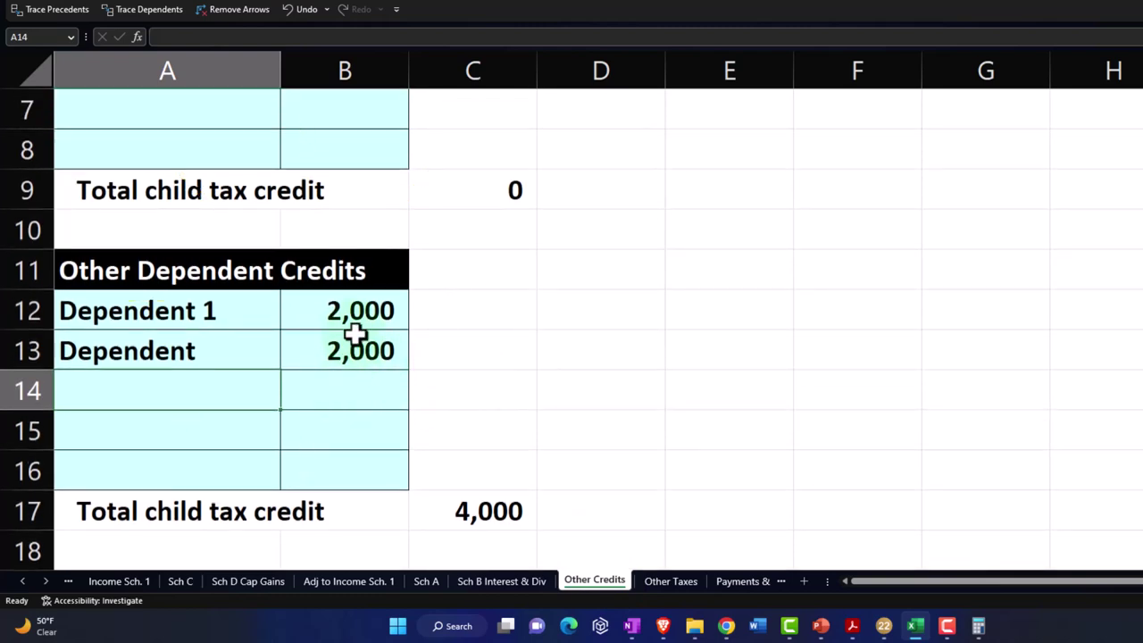
pyautogui.moveTo(355, 331); pyautogui.dragTo(345, 355)
pyautogui.press('Delete')
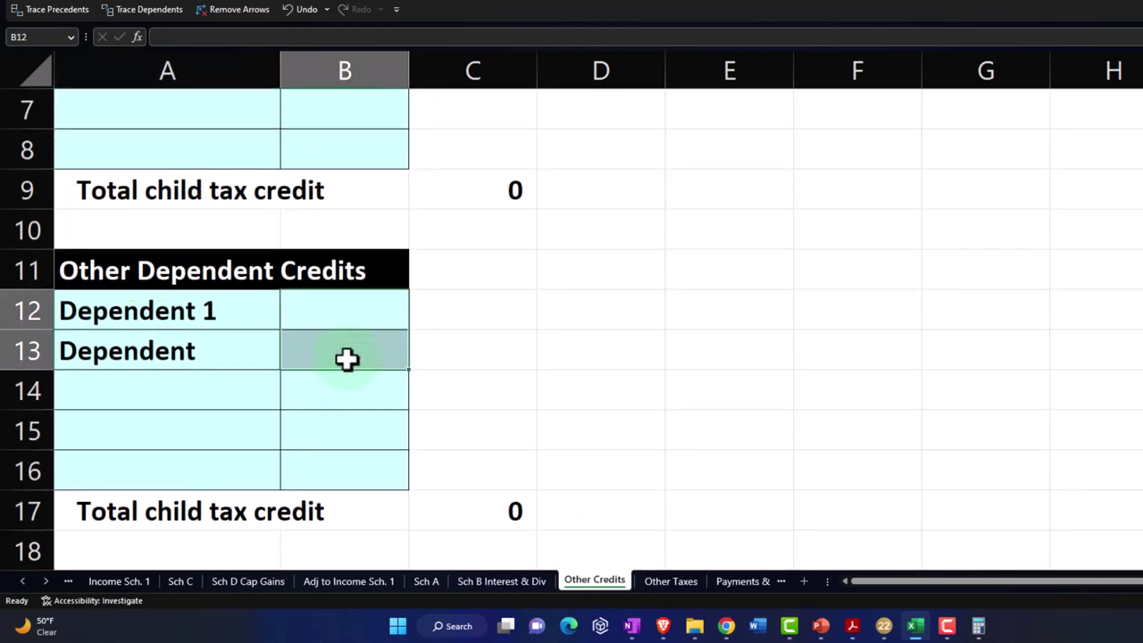
# Step: Enter a 500 credit for Dependent 1 in cell B12 under Other Dependent Credits
pyautogui.scroll(2, 347, 359)
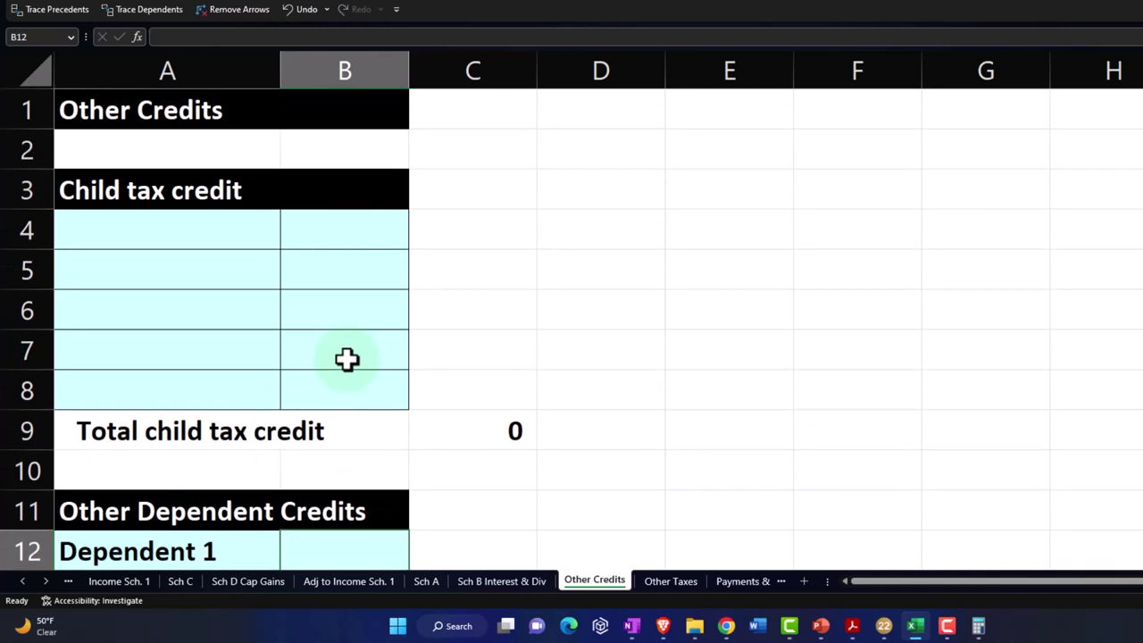
pyautogui.scroll(-2, 346, 359)
pyautogui.click(304, 320)
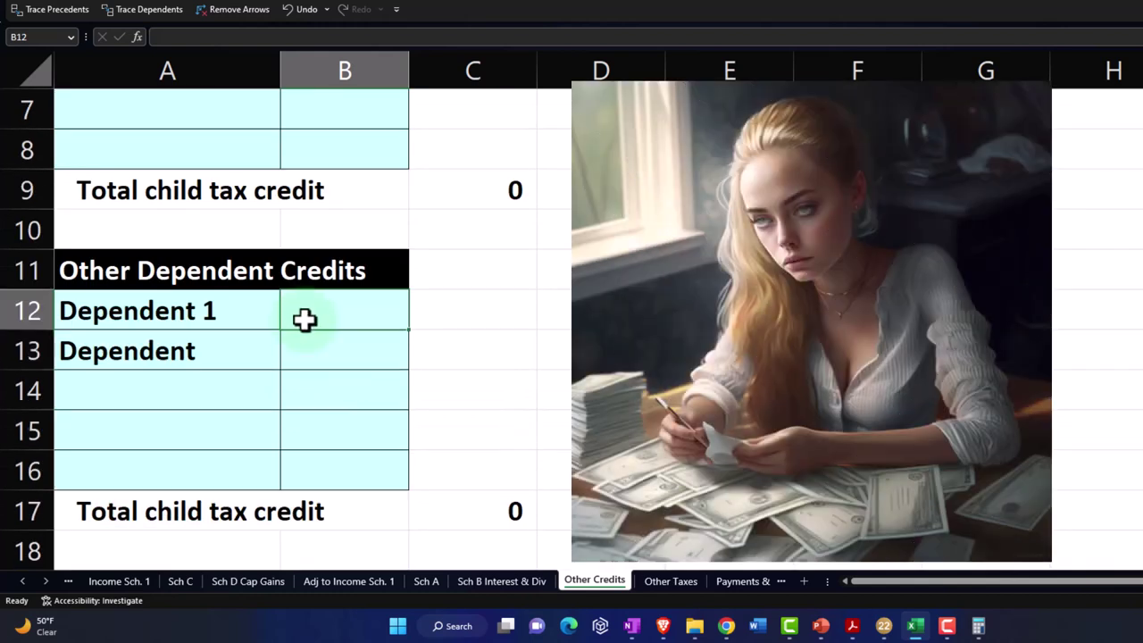
pyautogui.write('500')
pyautogui.press('Return')
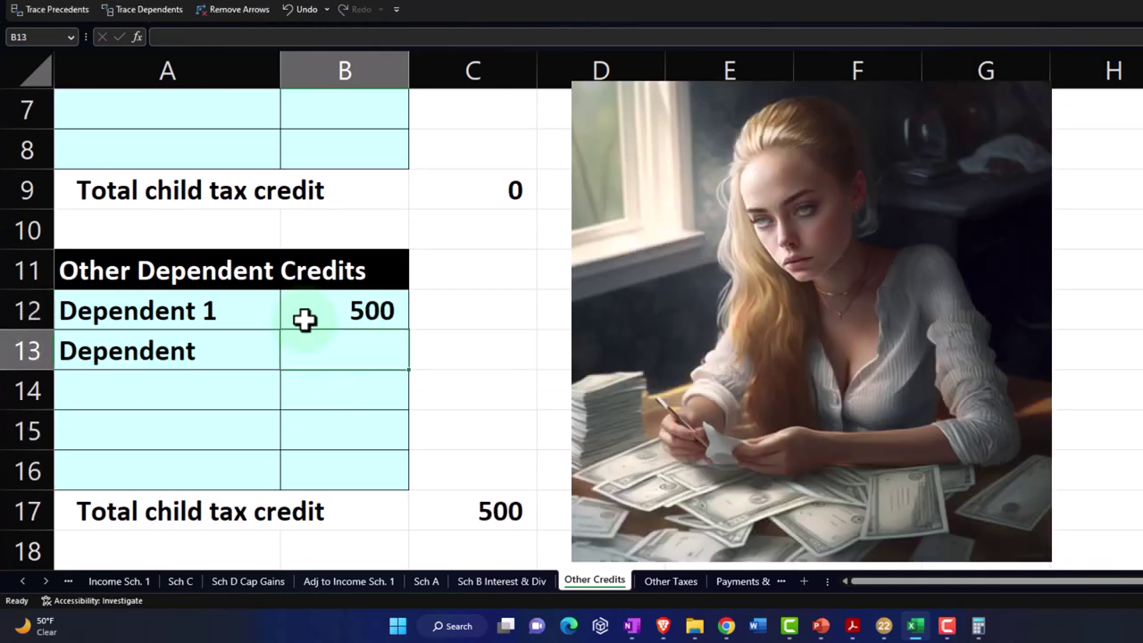
# Step: Change the total label in cell A17 of the Other Credits sheet to "Total other dep tax credit"
pyautogui.doubleClick(198, 509)
pyautogui.press('BackSpace')
pyautogui.press('BackSpace')
pyautogui.press('BackSpace')
pyautogui.press('BackSpace')
pyautogui.press('BackSpace')
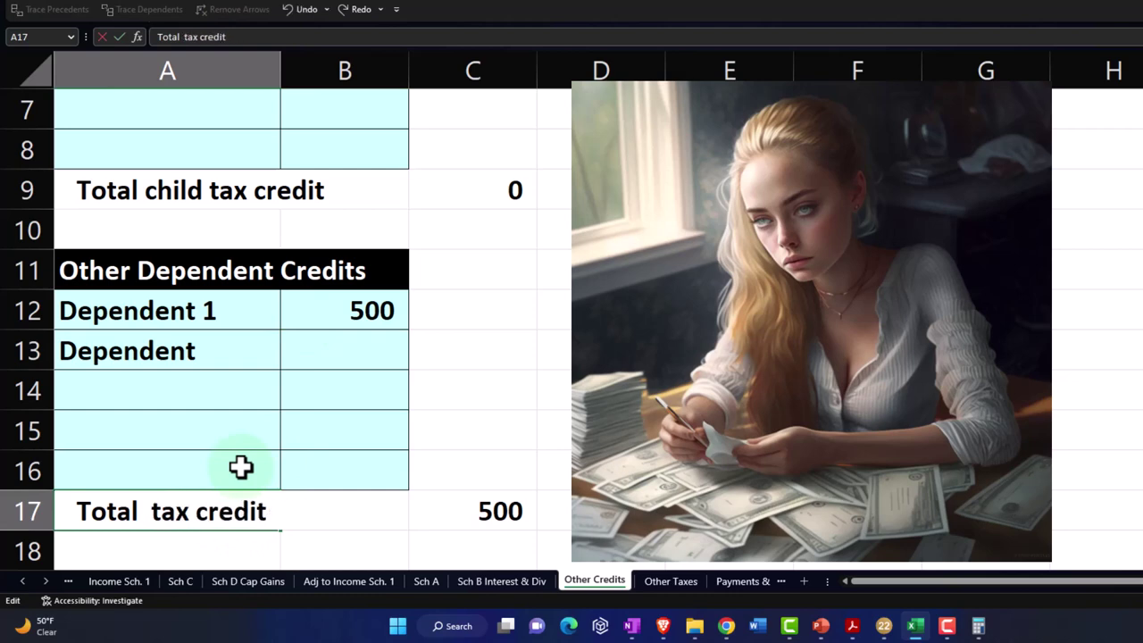
pyautogui.write('other dep')
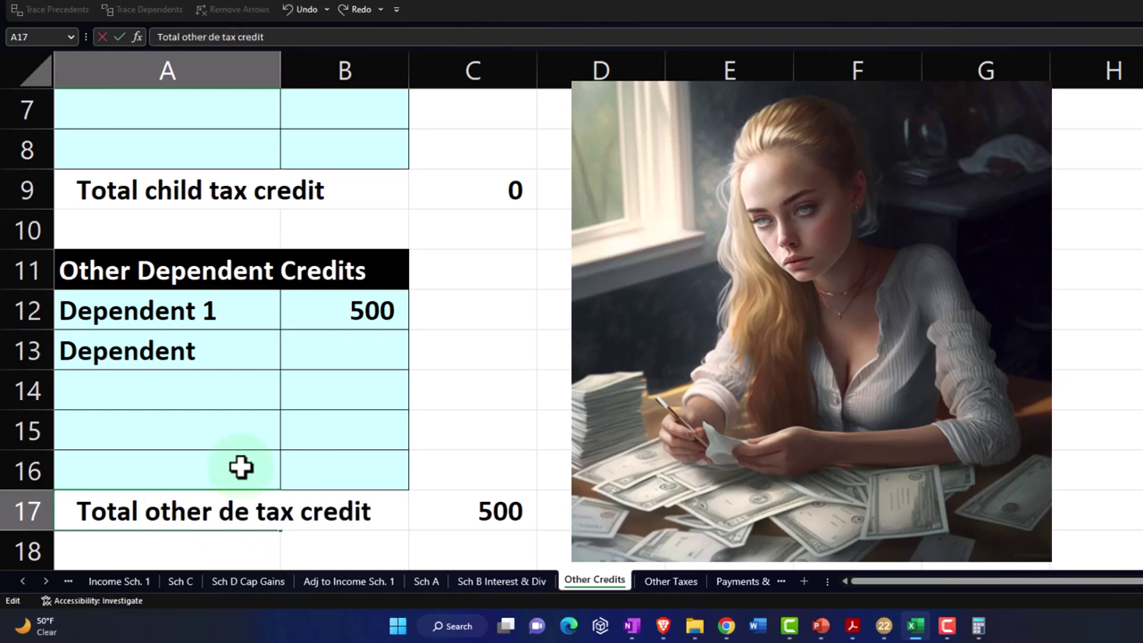
pyautogui.press('Return')
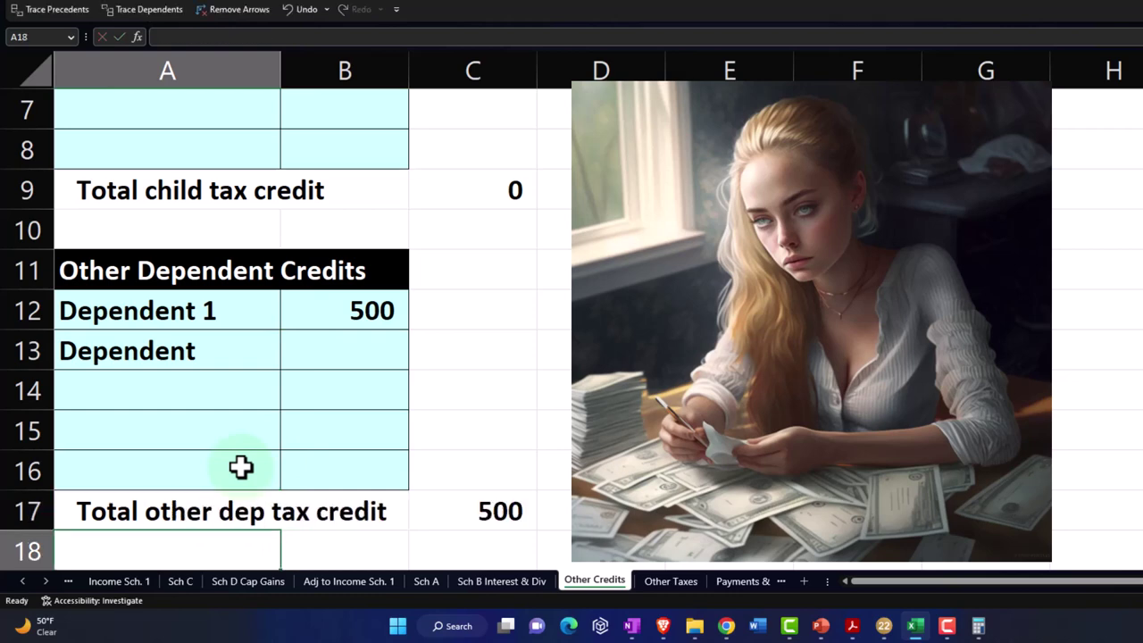
# Step: Return to the Tax Fromula F1040 sheet and compare its other credits and total tax with page 2 of Lacerte's Form 1040
pyautogui.click(28, 577)
pyautogui.click(27, 577)
pyautogui.click(27, 576)
pyautogui.click(115, 580)
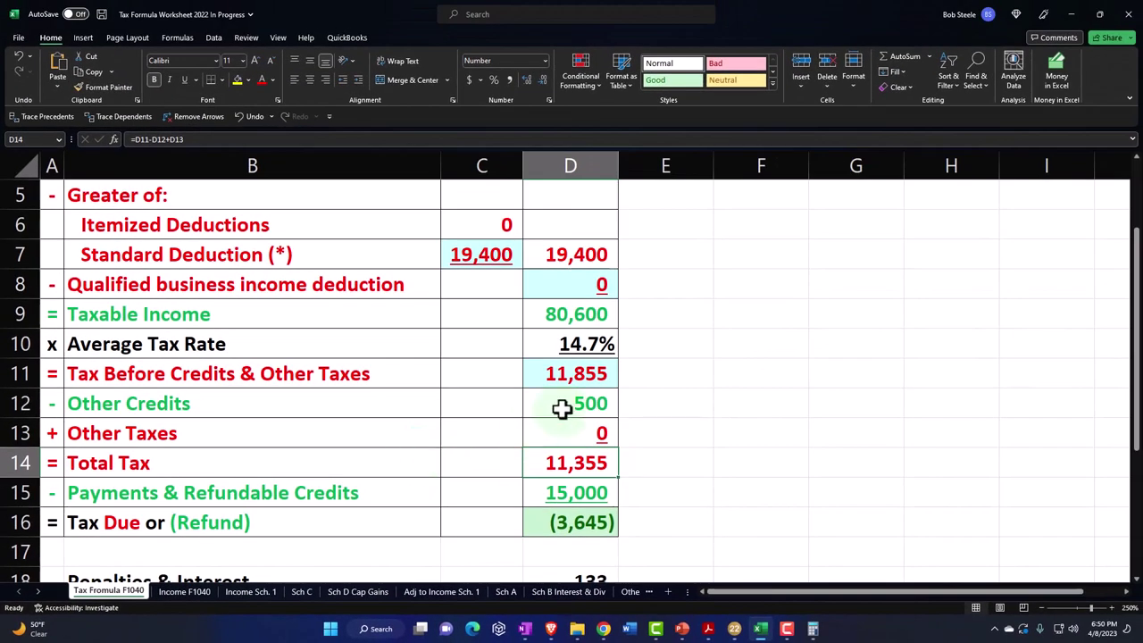
pyautogui.click(676, 361)
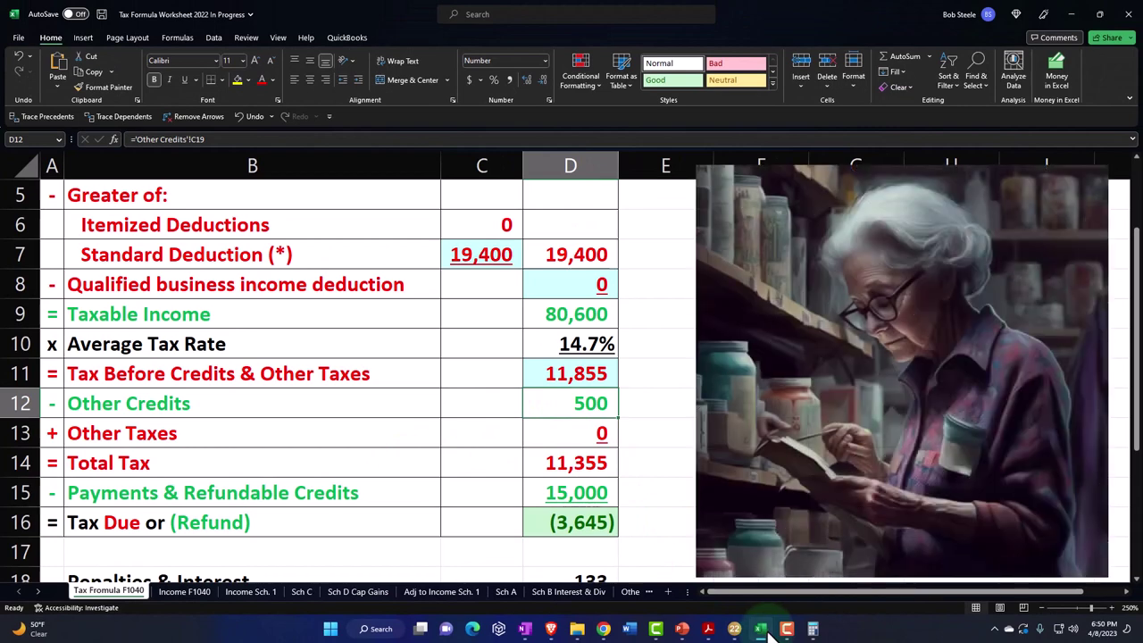
pyautogui.click(761, 629)
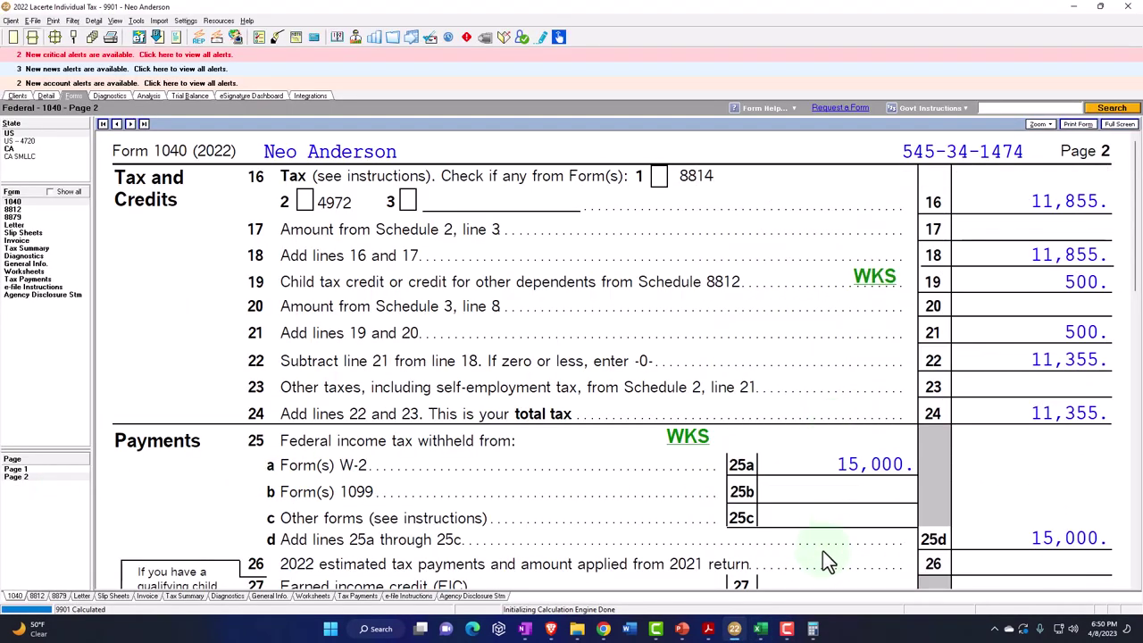
pyautogui.click(765, 630)
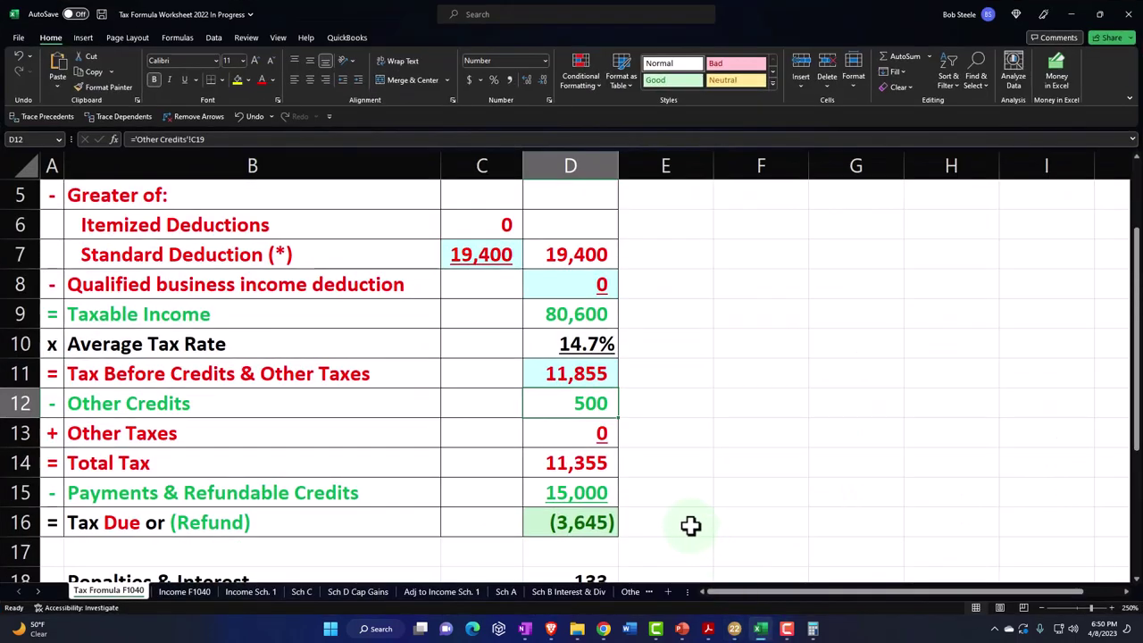
# Step: Compare the refund on lines 34 and 35a of Lacerte's Form 1040 with the Tax Due or (Refund) row in Excel
pyautogui.click(734, 630)
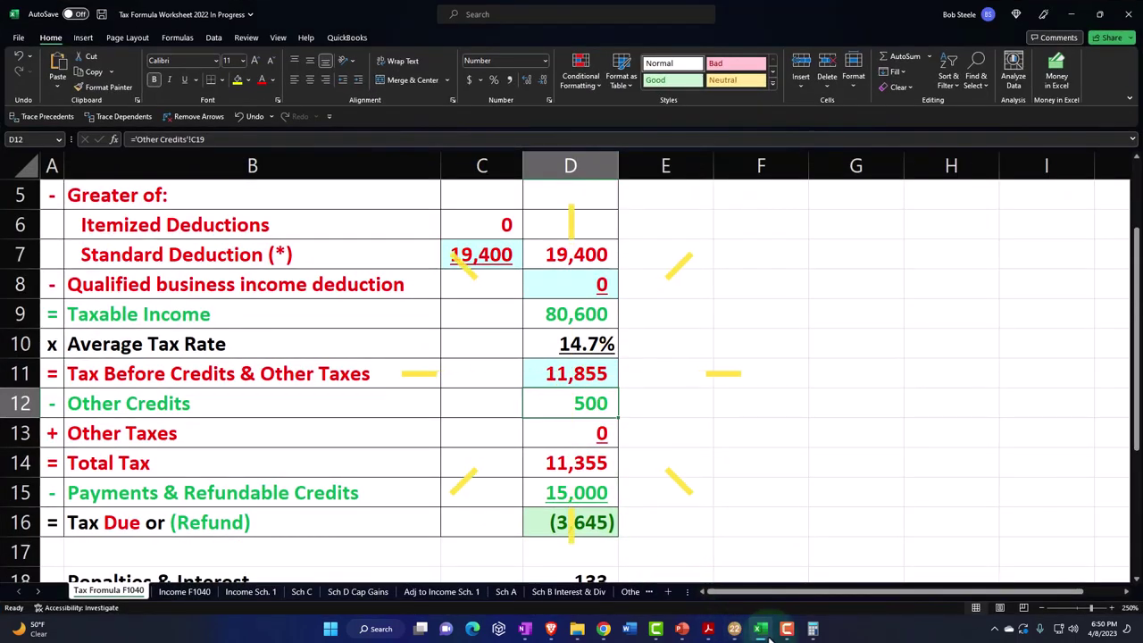
pyautogui.scroll(-5, 784, 451)
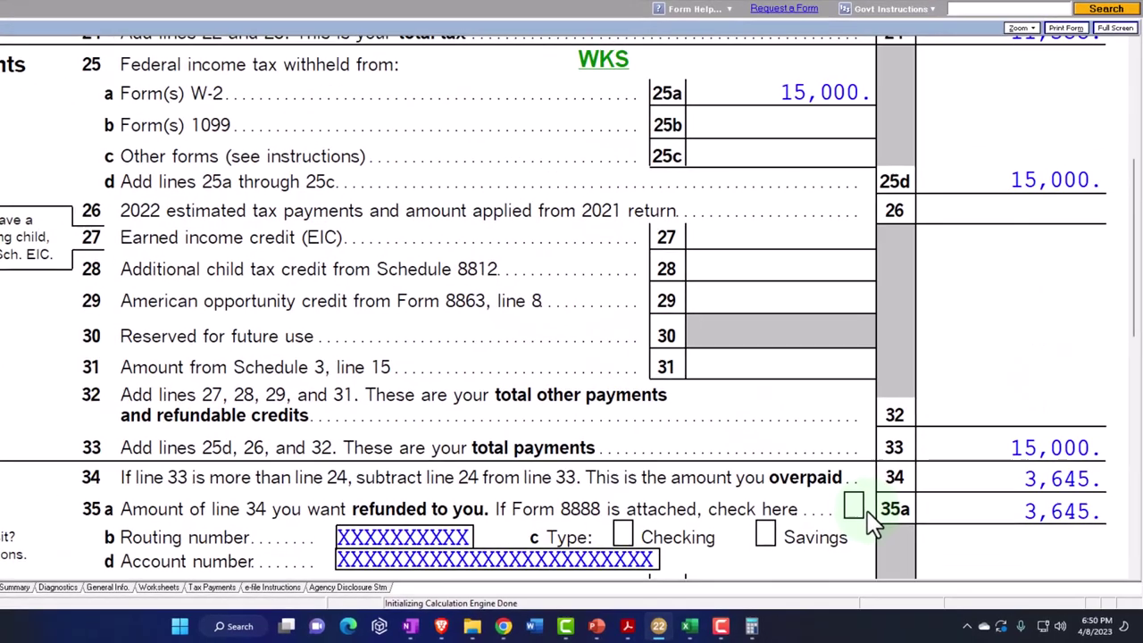
pyautogui.click(689, 626)
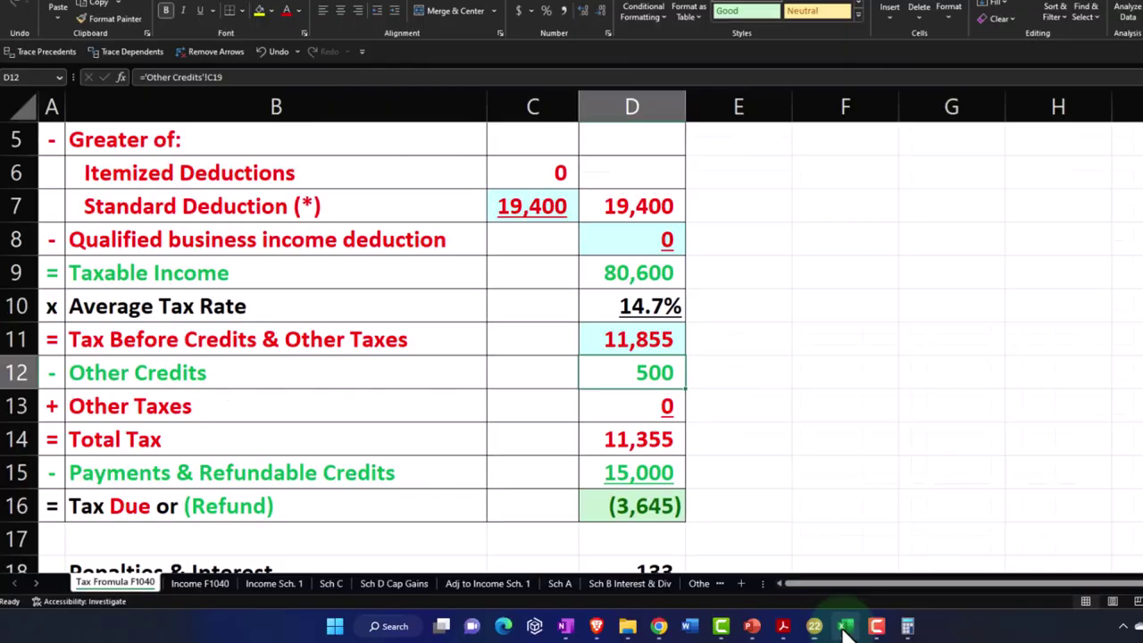
pyautogui.click(845, 628)
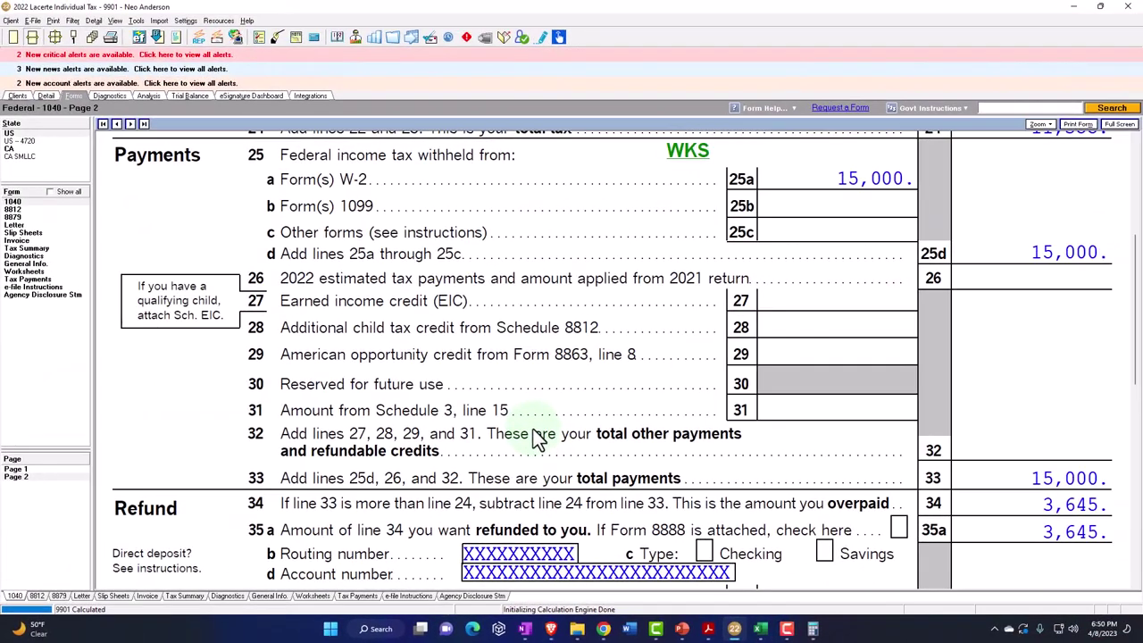
# Step: Review the filing status, dependent and wages on page 1 of Form 1040, and open the dependent's input screen
pyautogui.scroll(15, 547, 436)
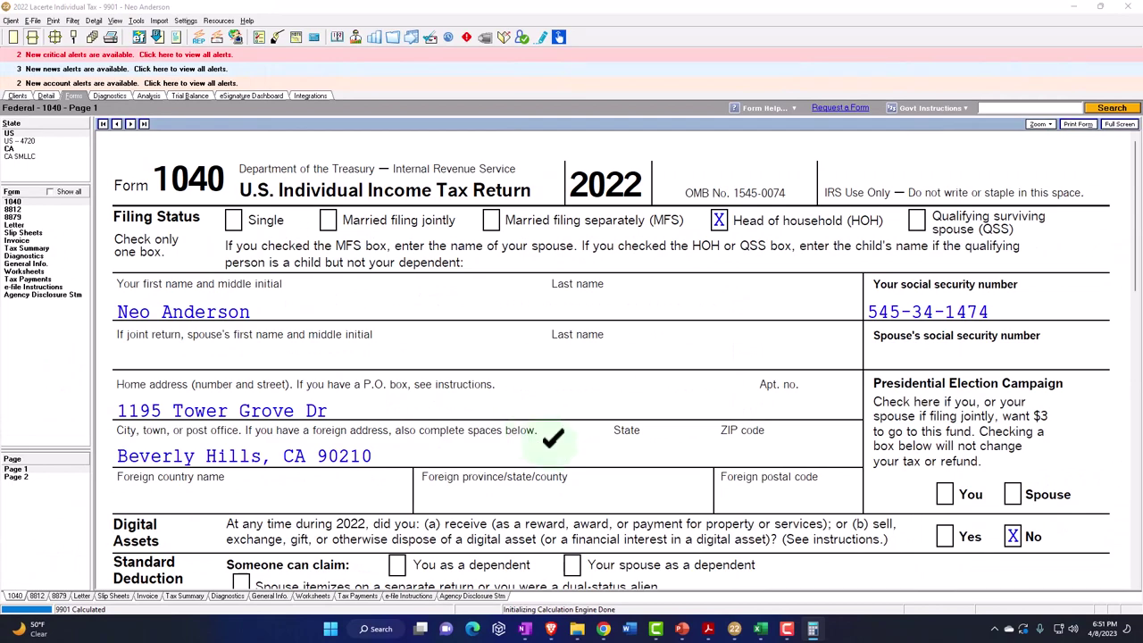
pyautogui.scroll(-5, 577, 375)
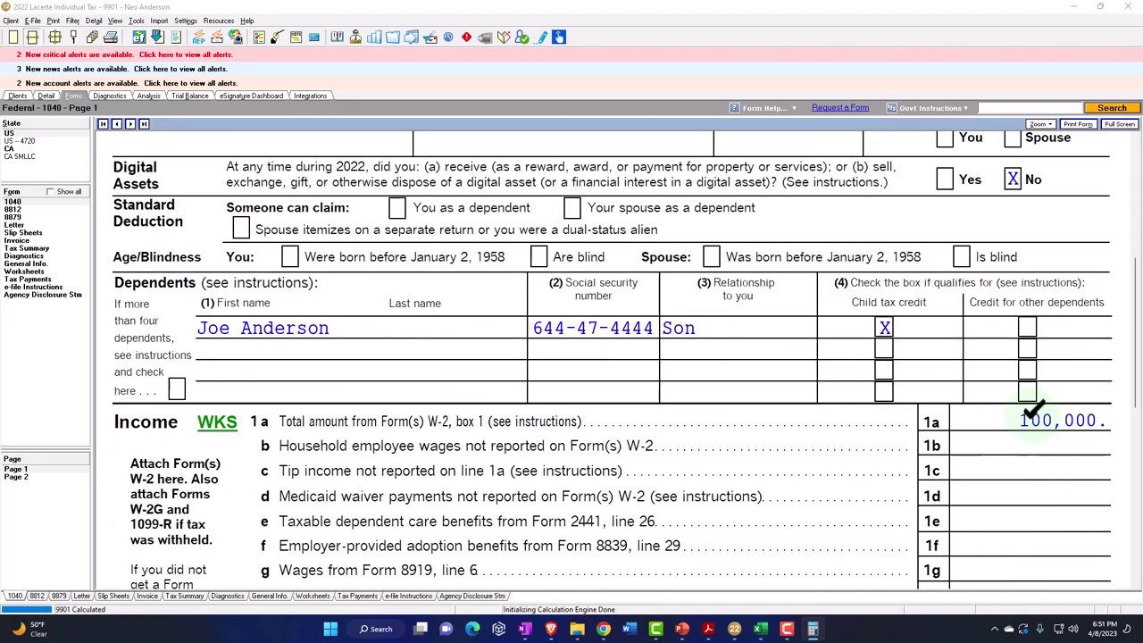
pyautogui.doubleClick(857, 384)
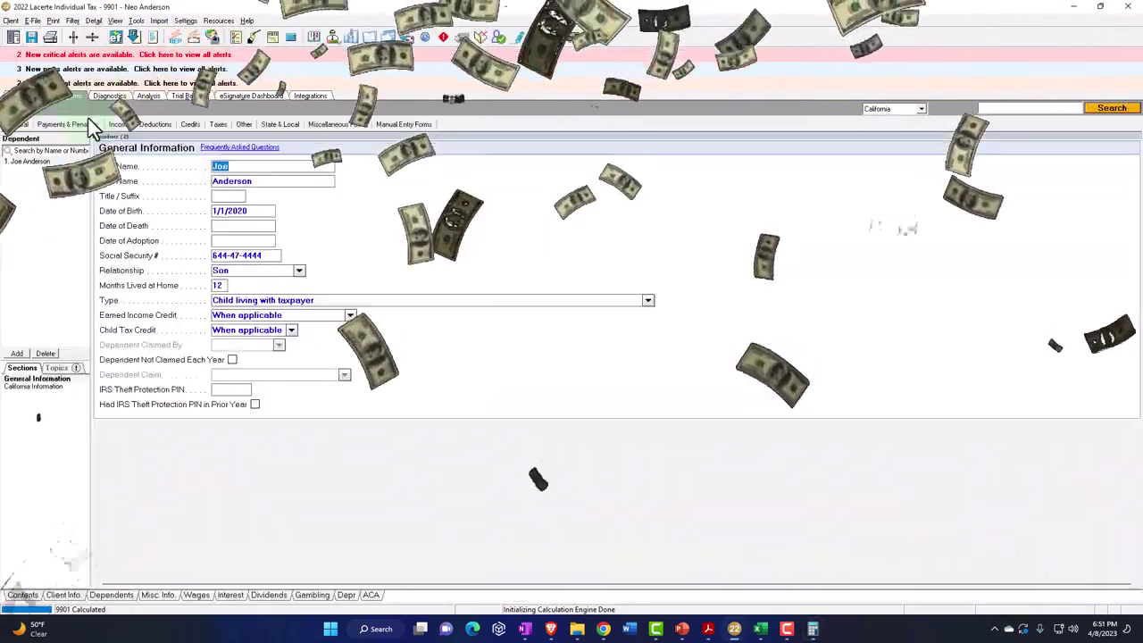
# Step: Set the wages of the first W-2 to 220,000 in the Wages, Salaries, Tips input
pyautogui.click(119, 124)
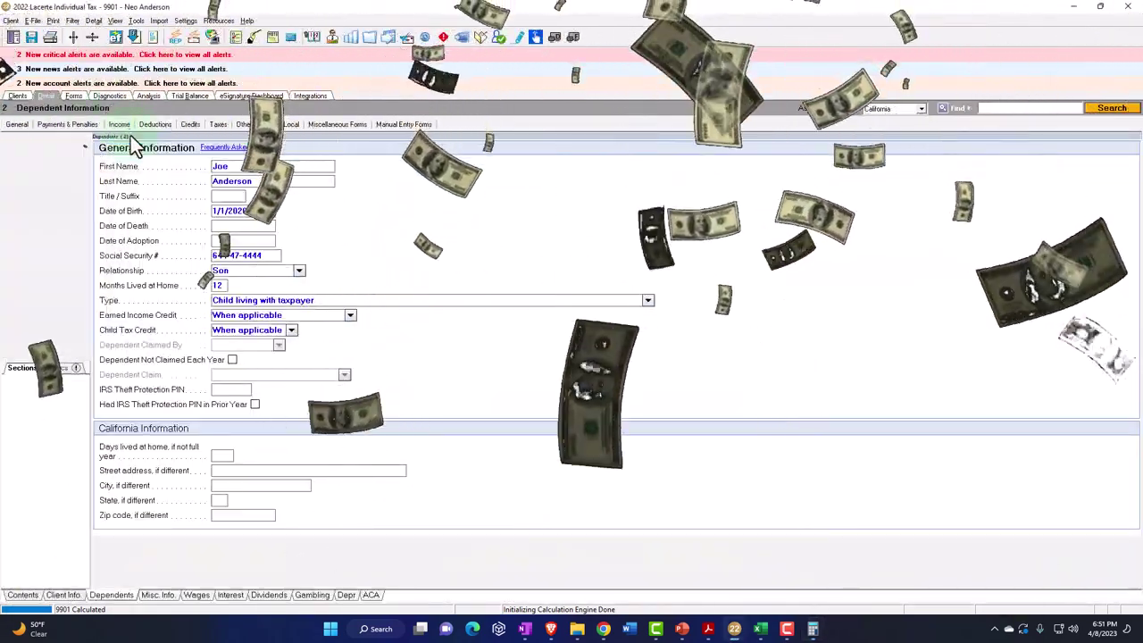
pyautogui.click(130, 136)
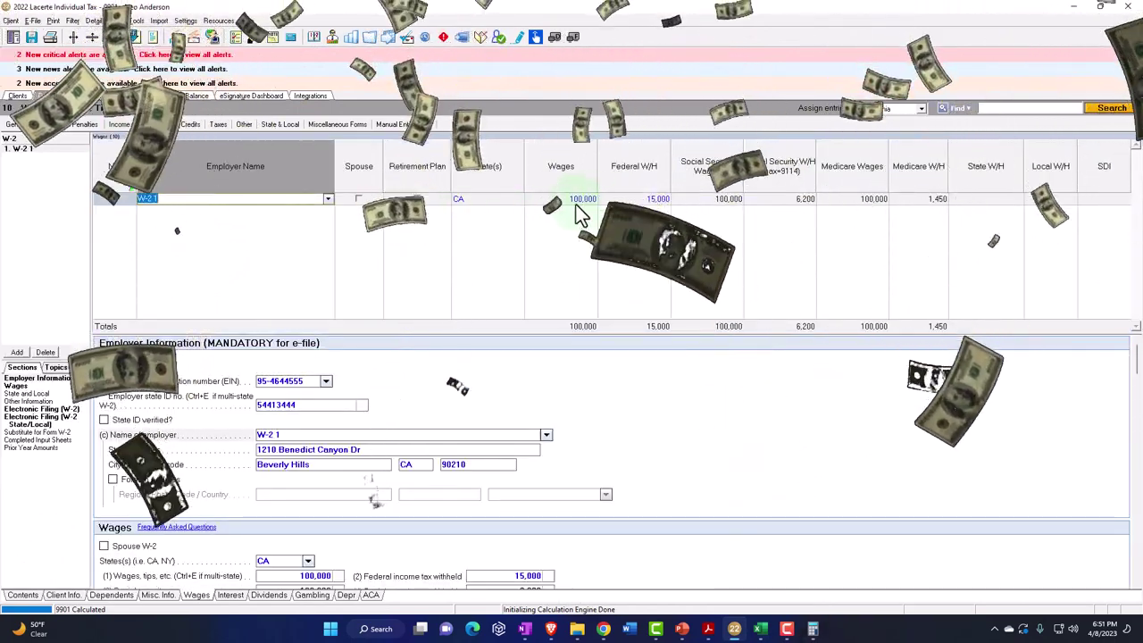
pyautogui.click(574, 202)
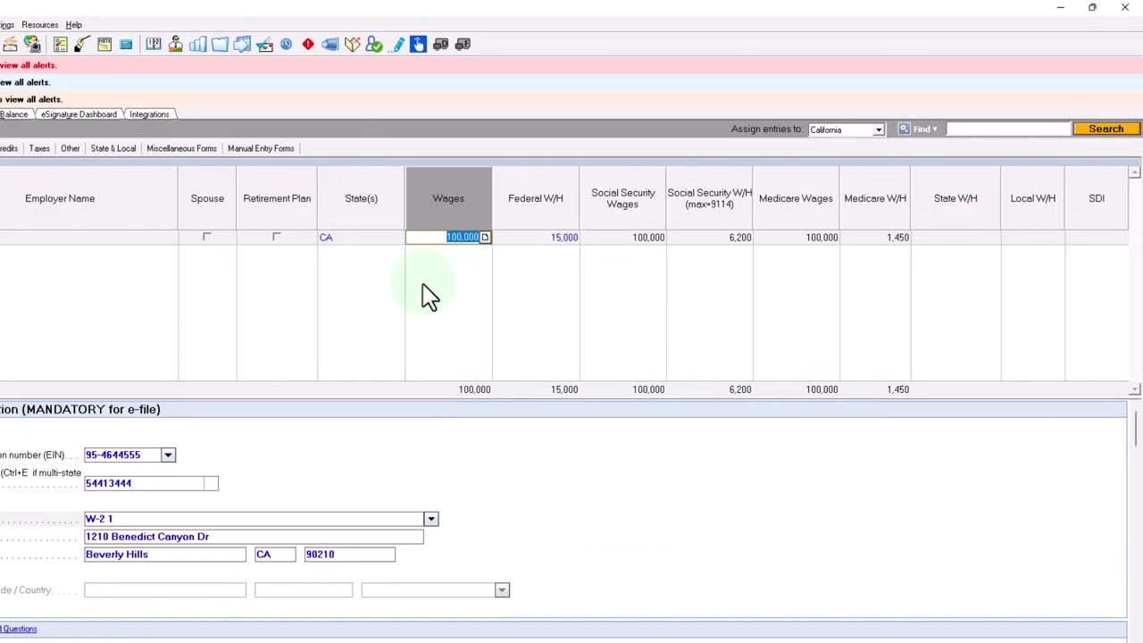
pyautogui.write('220000')
pyautogui.press('Tab')
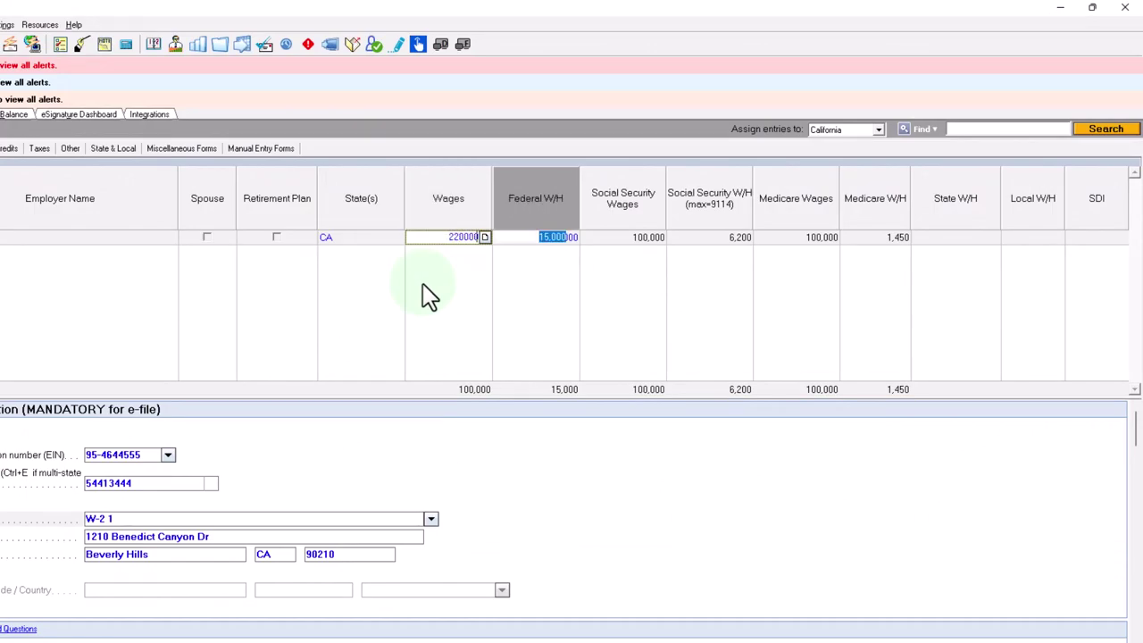
# Step: Check the child tax credit on line 19 of Form 1040 page 2 and examine its Credit Limit Worksheet A
pyautogui.click(83, 115)
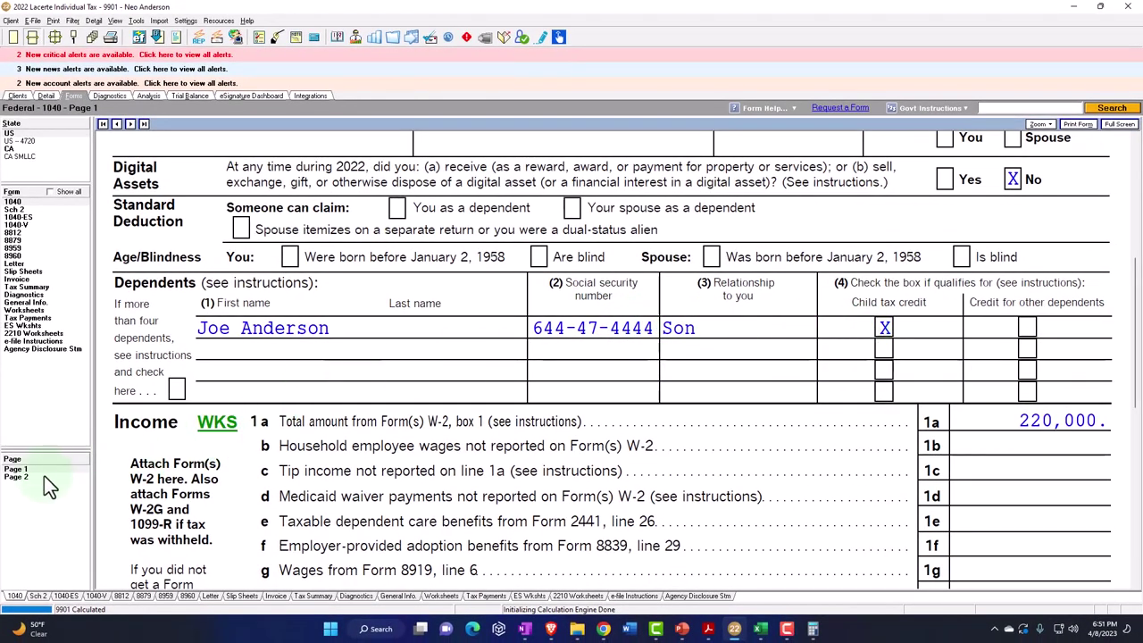
pyautogui.click(43, 476)
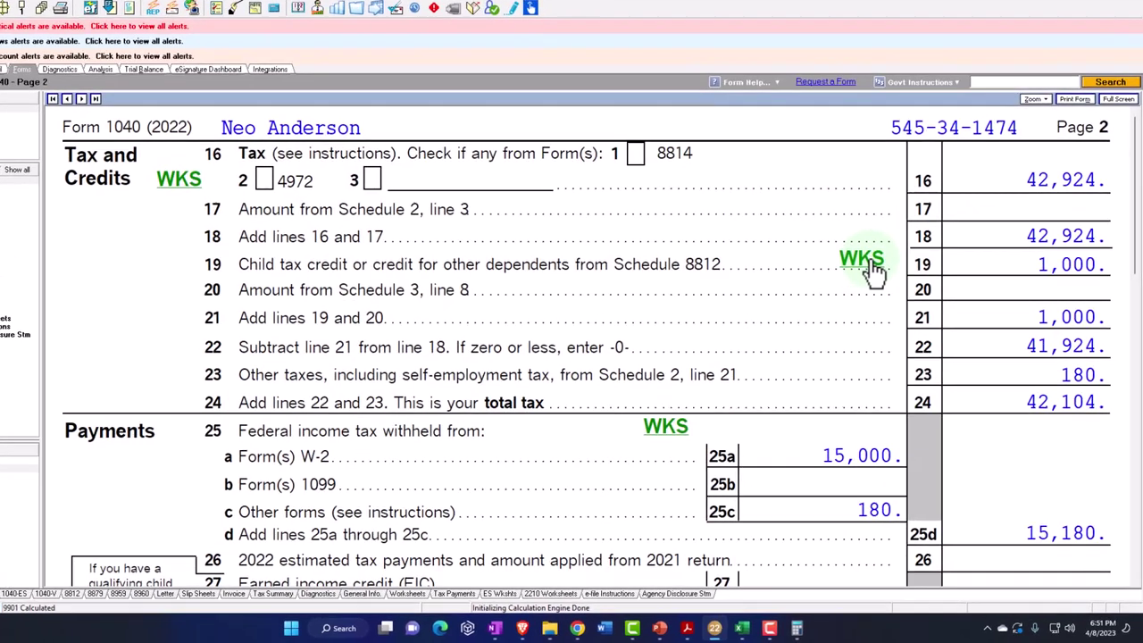
pyautogui.click(874, 277)
pyautogui.scroll(-5, 786, 336)
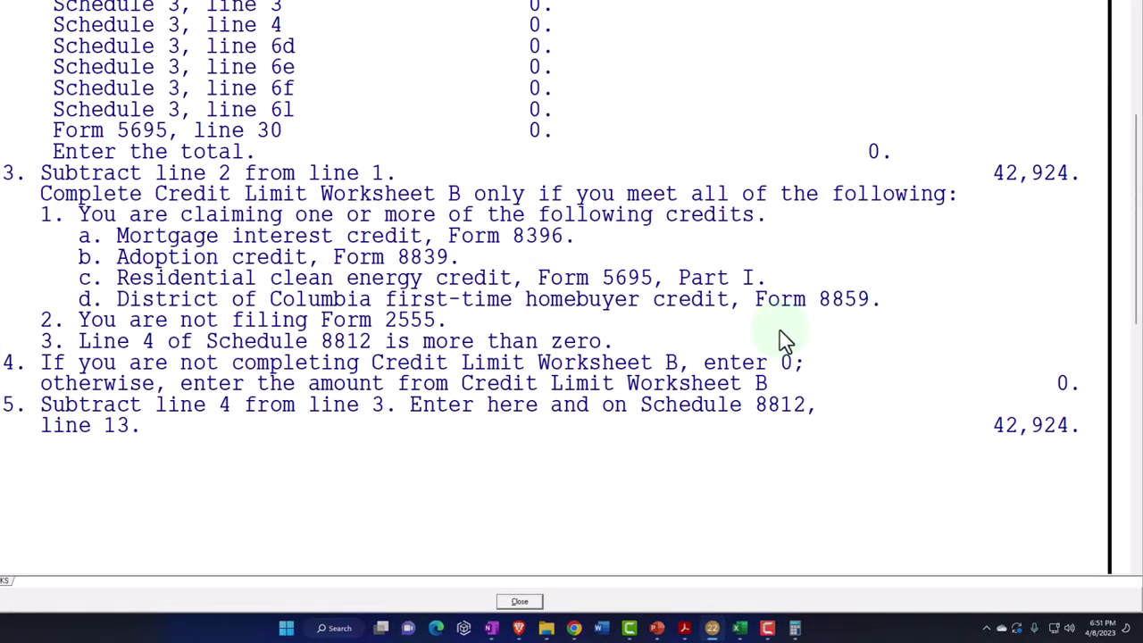
pyautogui.scroll(-5, 784, 341)
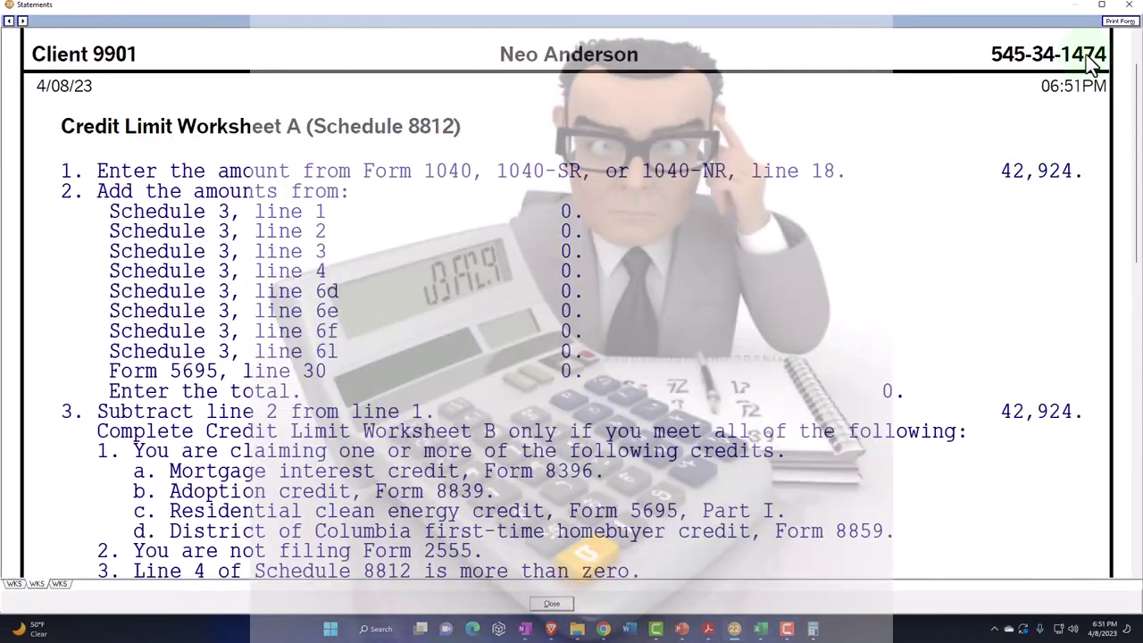
pyautogui.click(1128, 5)
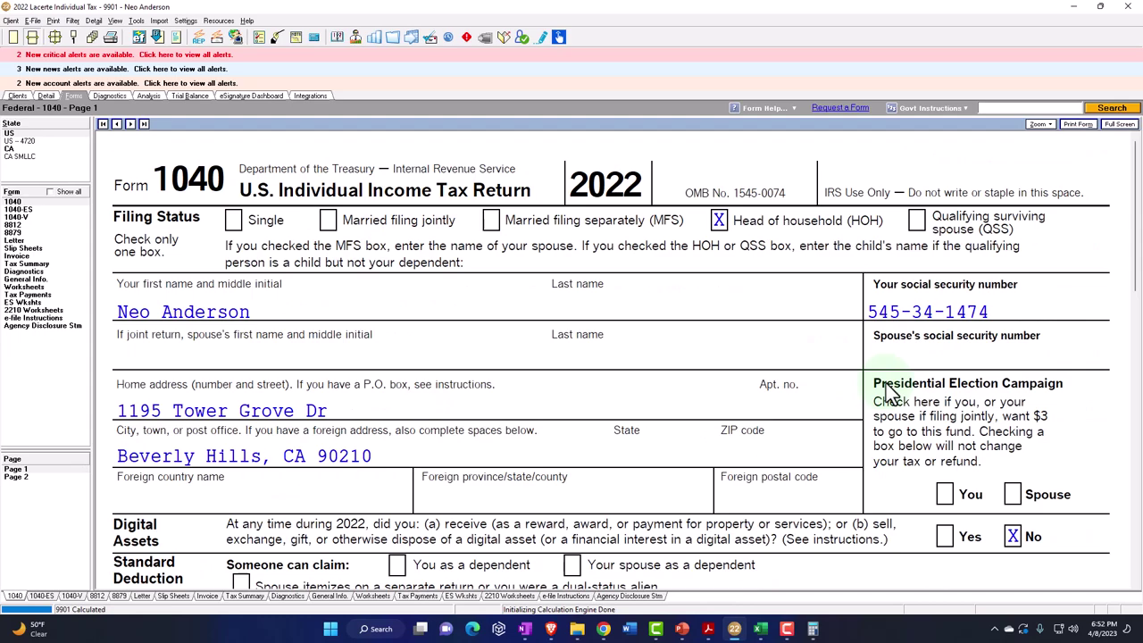
# Step: Review the dependent and total income on page 1 of Form 1040, and open page 2 with the credits
pyautogui.scroll(-5, 888, 393)
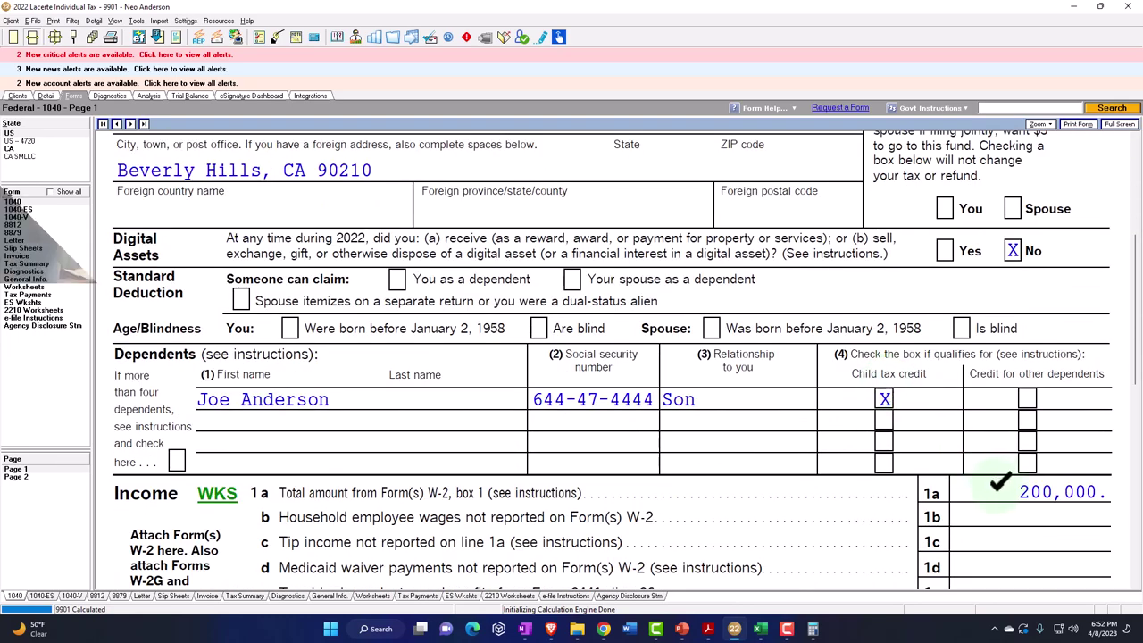
pyautogui.scroll(-7, 1000, 482)
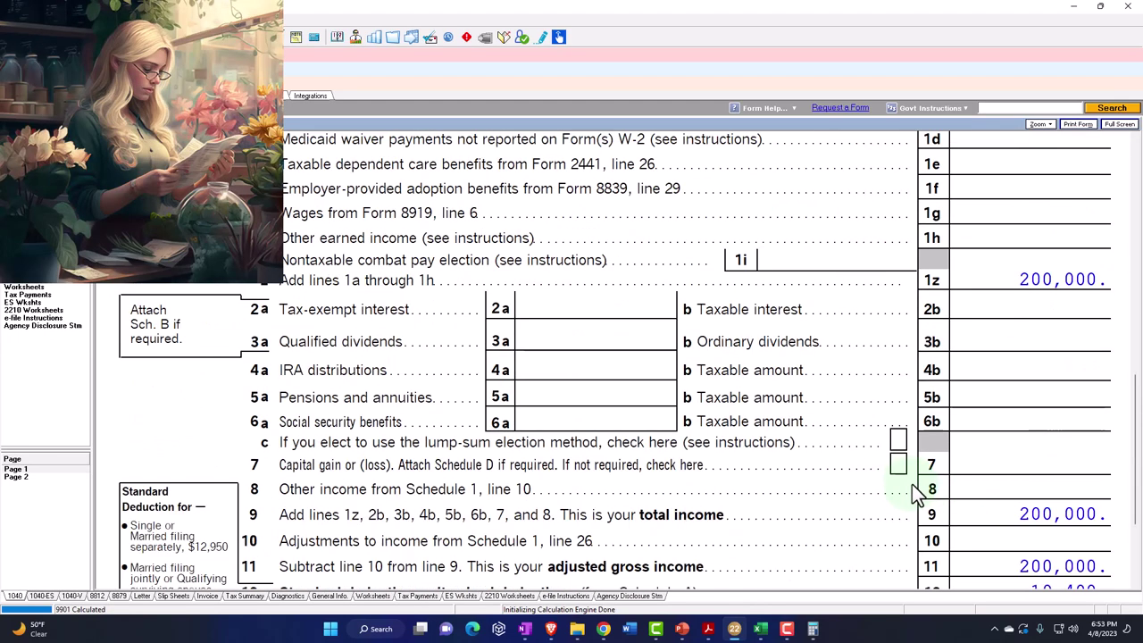
pyautogui.click(39, 479)
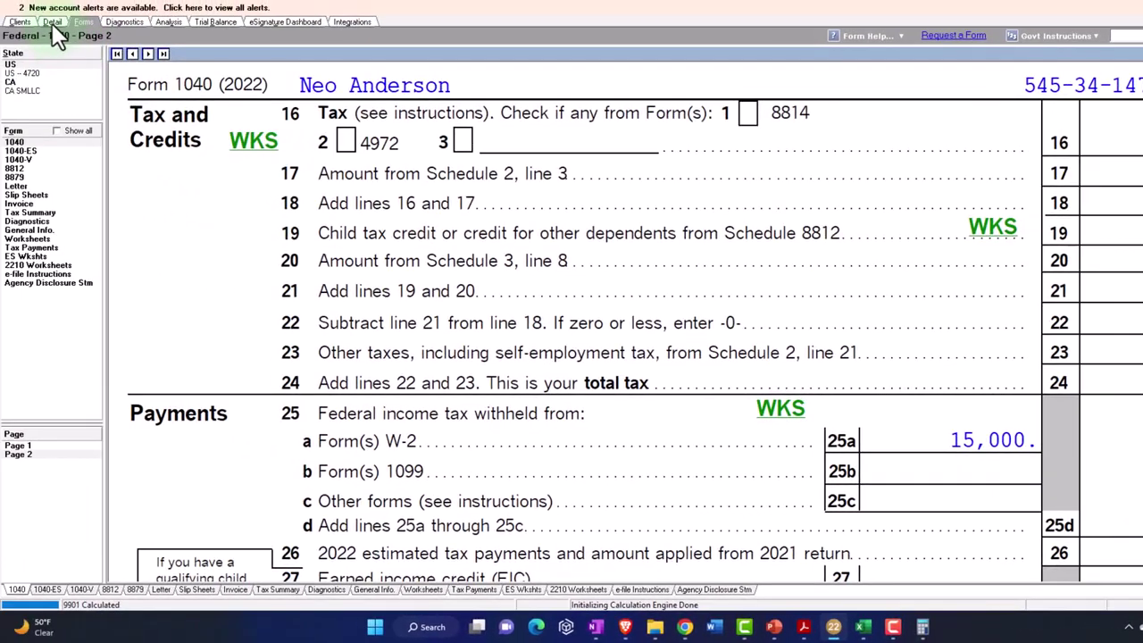
# Step: Set the W-2 wages to 250,000 and check the credit lines on page 2 of Form 1040
pyautogui.click(52, 21)
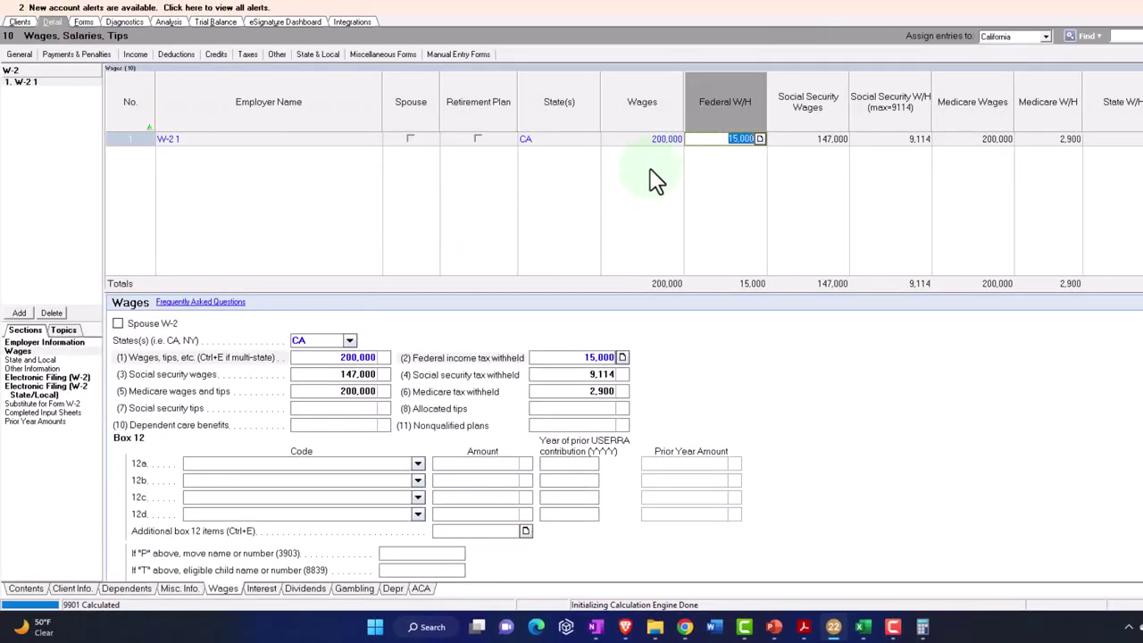
pyautogui.click(643, 138)
pyautogui.write('25')
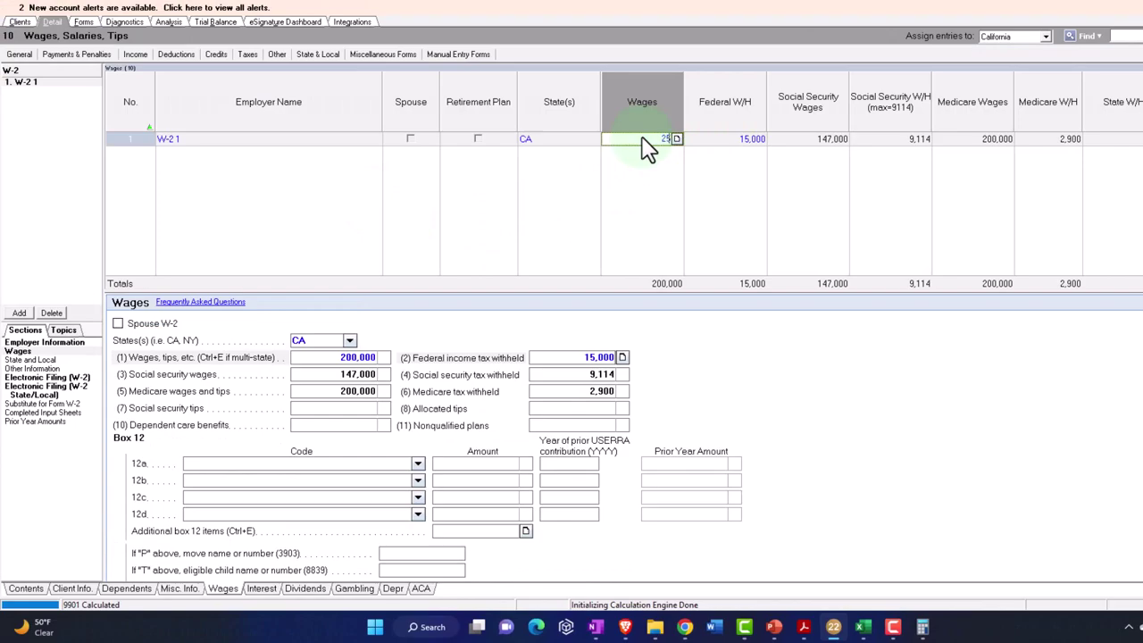
pyautogui.write('0,000')
pyautogui.press('Tab')
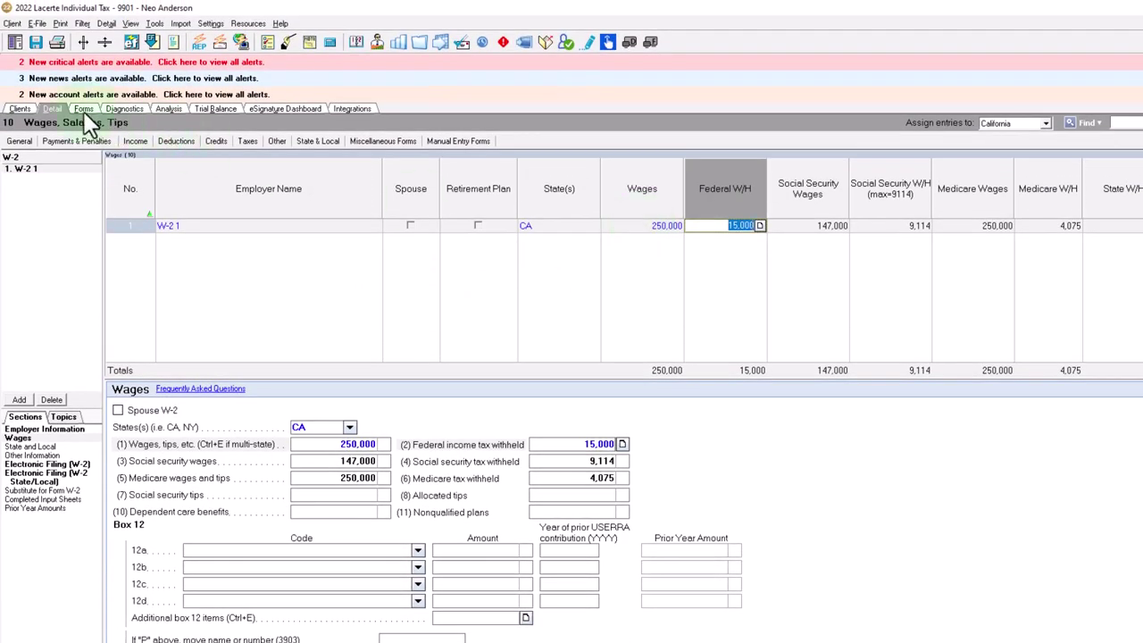
pyautogui.click(83, 110)
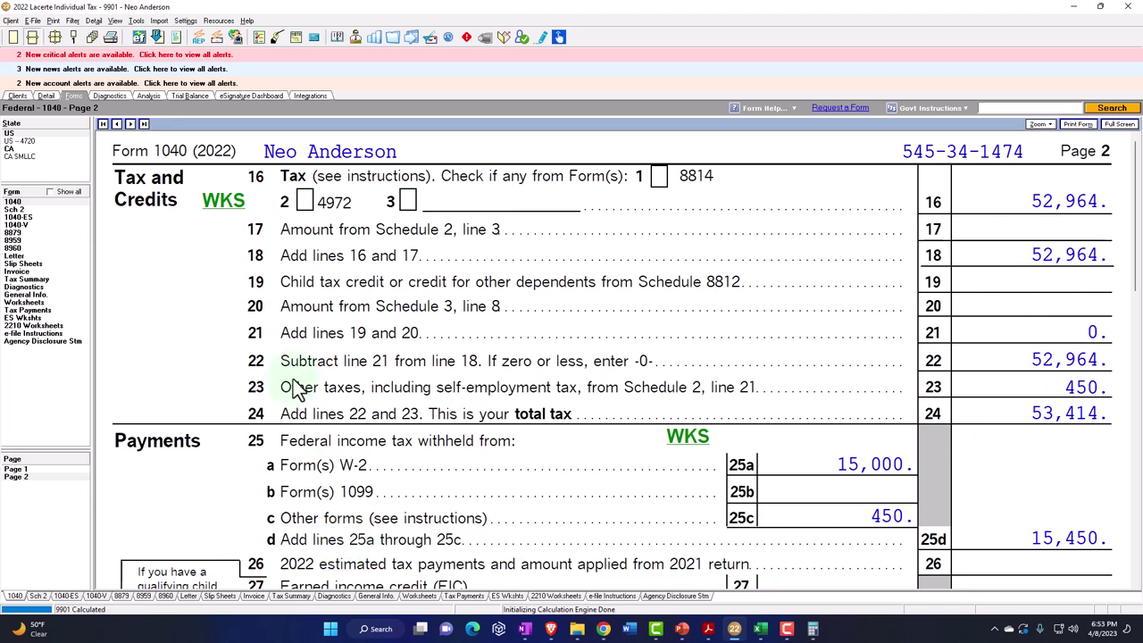
# Step: Change the filing status in the client information to Married filing jointly
pyautogui.click(46, 95)
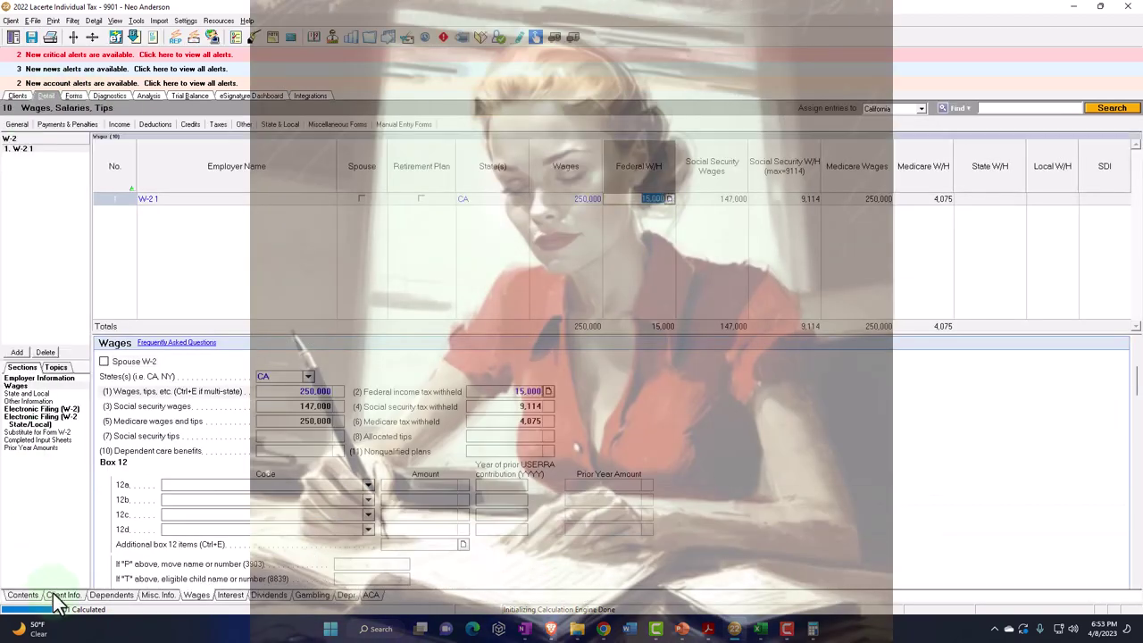
pyautogui.click(59, 596)
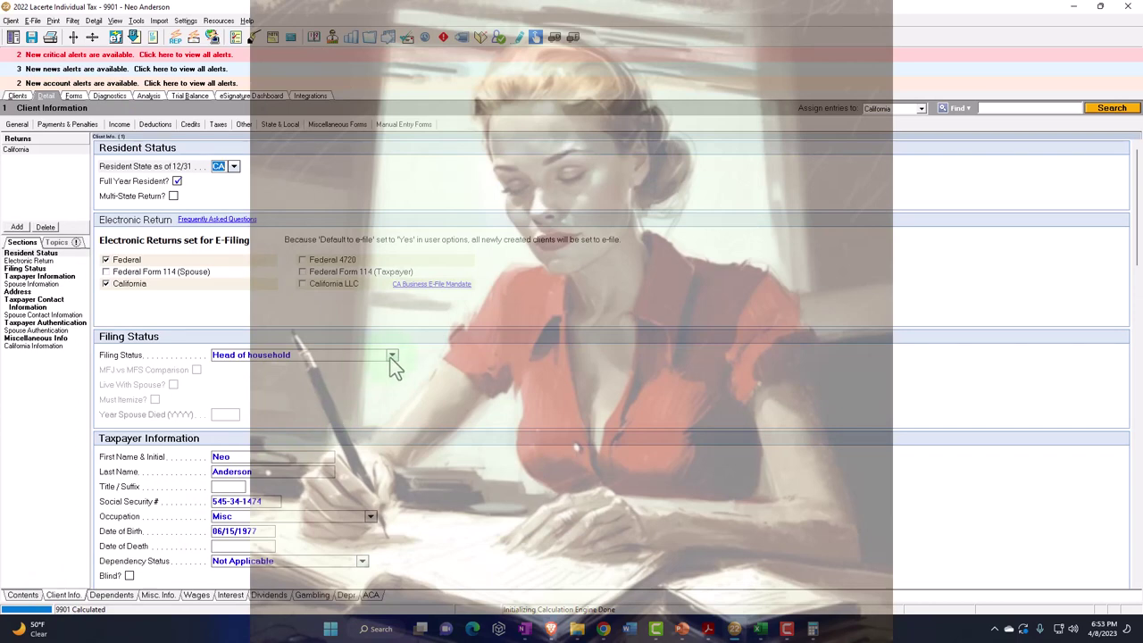
pyautogui.click(392, 356)
pyautogui.click(359, 376)
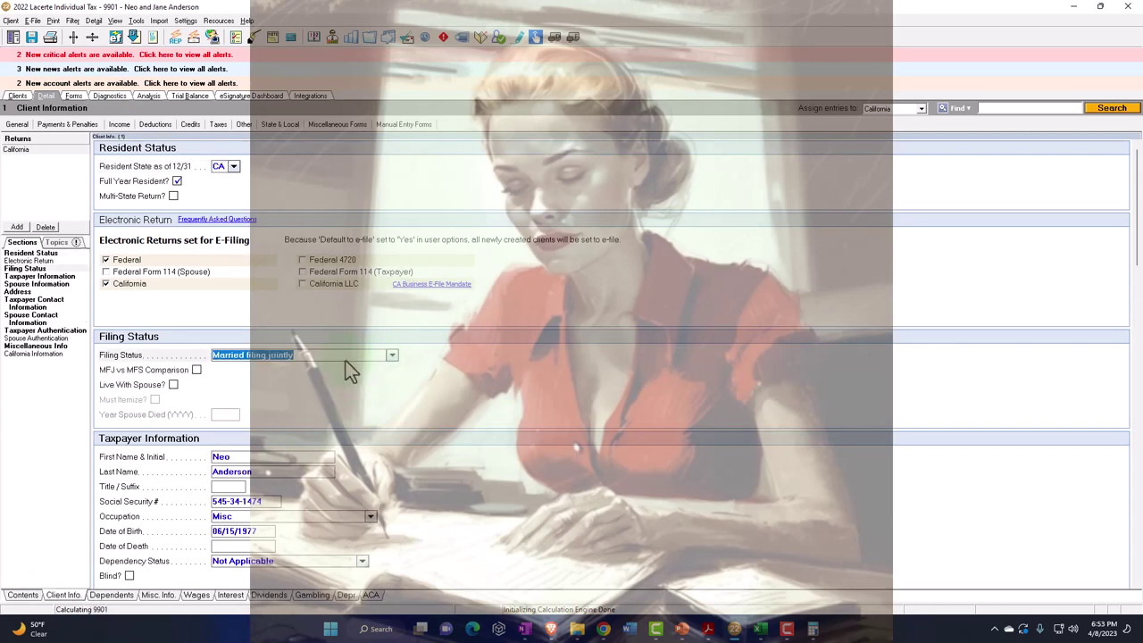
# Step: Examine the filing status, dependent and wages on Form 1040 page 1, and the child tax credit on page 2
pyautogui.click(76, 96)
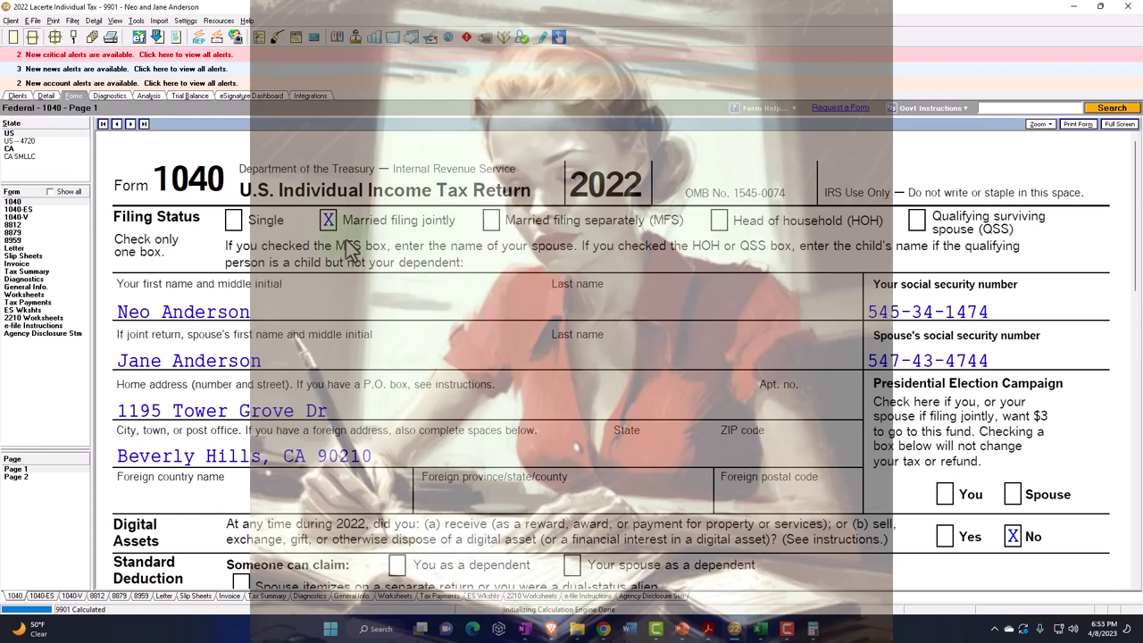
pyautogui.scroll(-3, 404, 306)
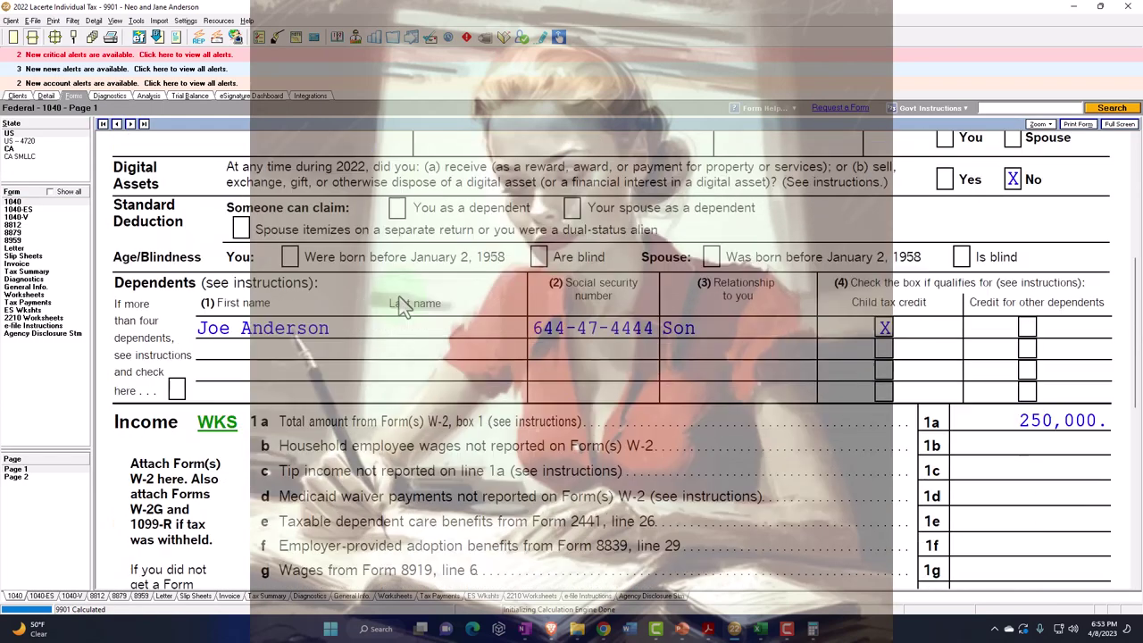
pyautogui.scroll(-8, 404, 306)
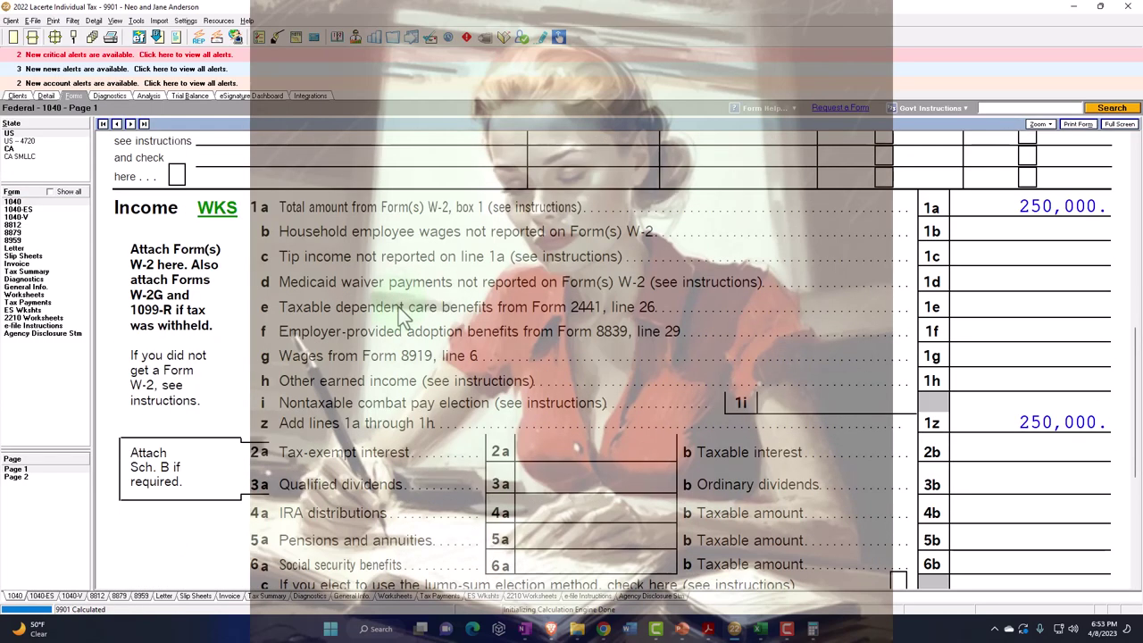
pyautogui.click(34, 476)
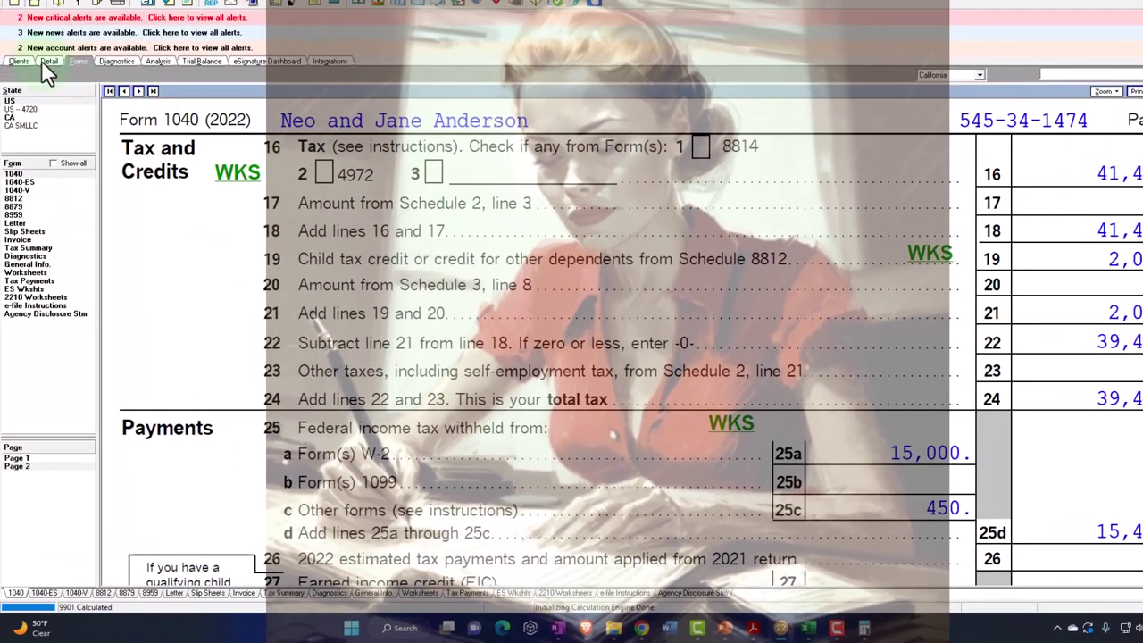
# Step: Set the W-2 wages to 400,000 and check the child tax credit on page 2 of Form 1040
pyautogui.click(42, 61)
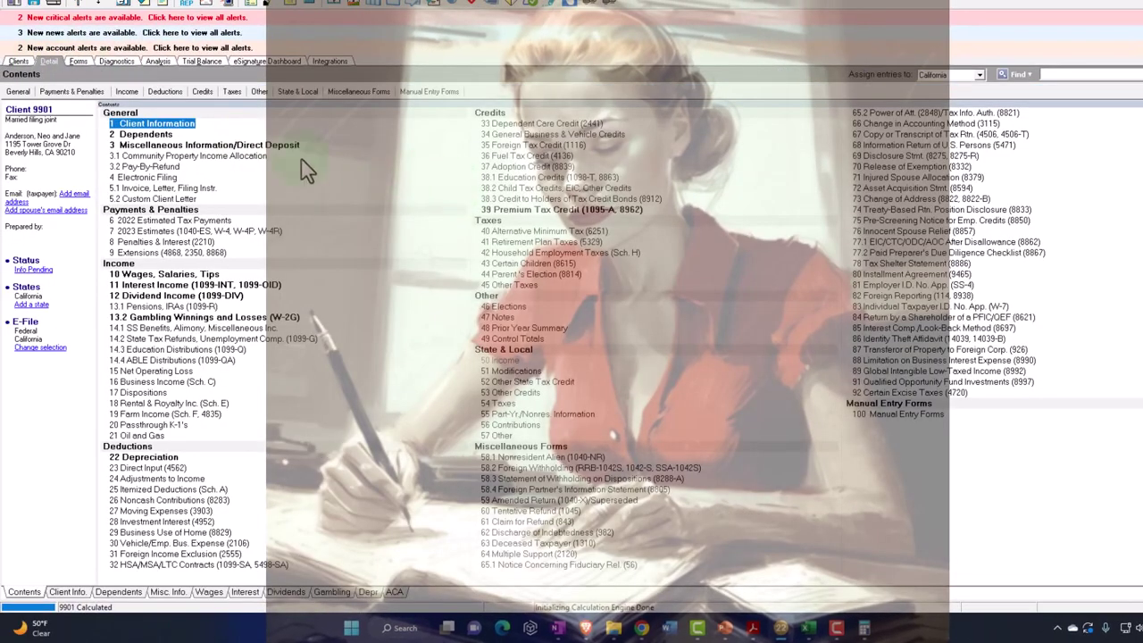
pyautogui.click(126, 91)
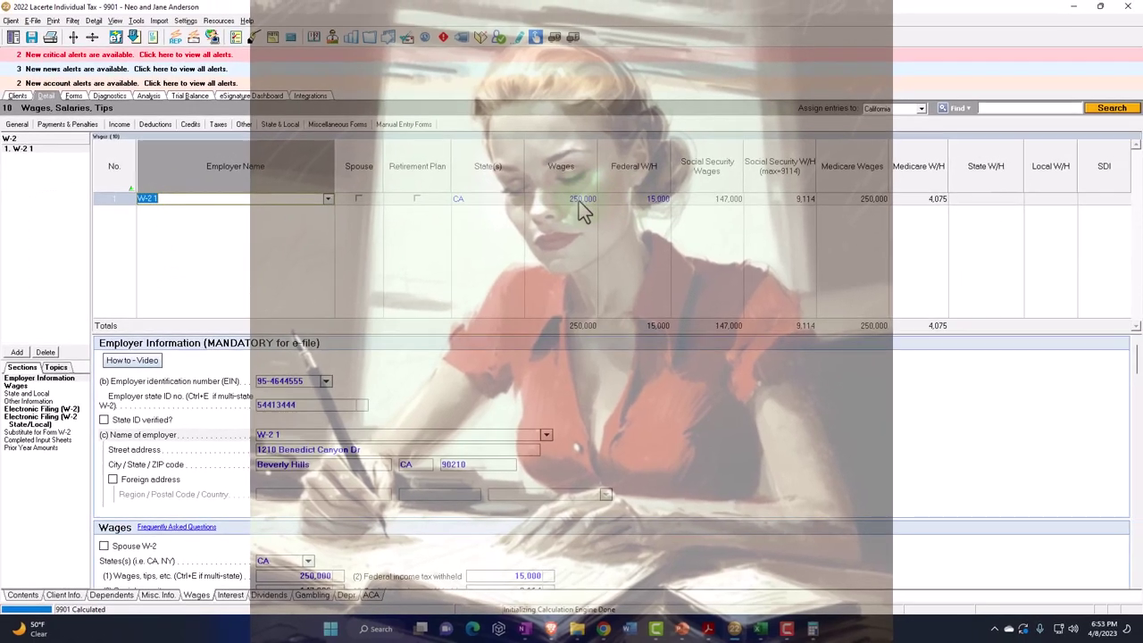
pyautogui.click(599, 171)
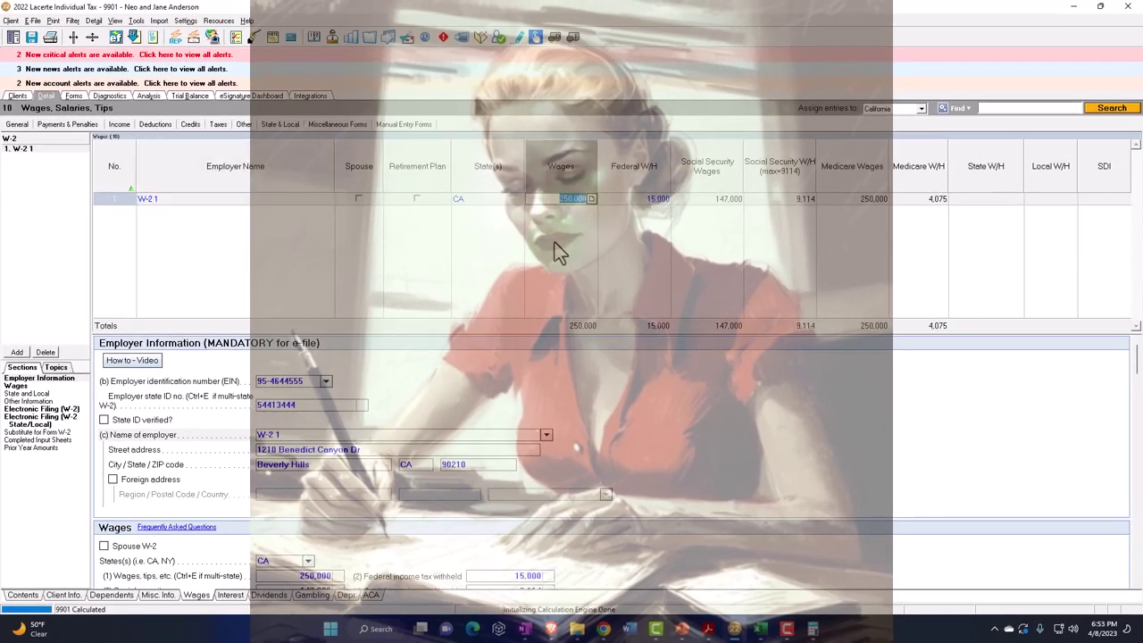
pyautogui.write('400000')
pyautogui.press('Tab')
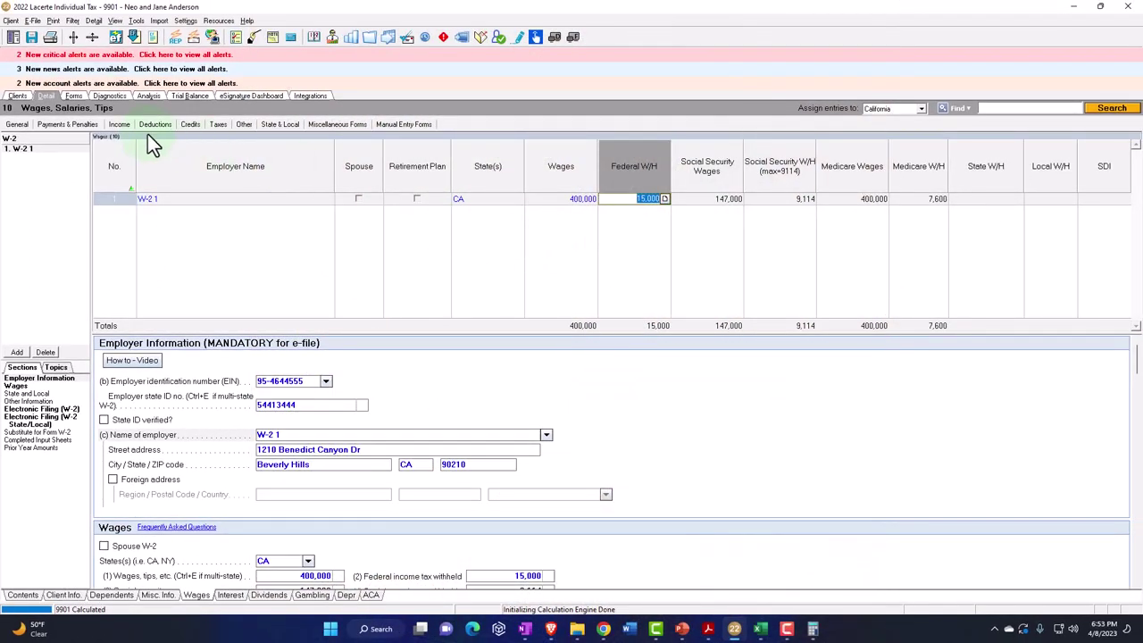
pyautogui.click(73, 96)
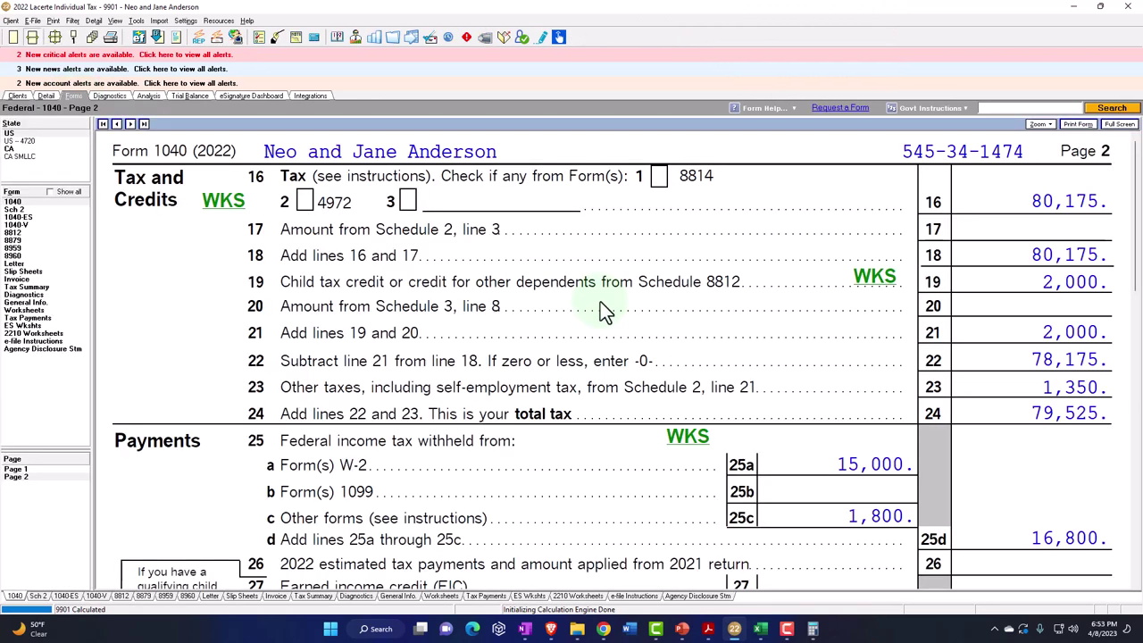
# Step: Set the W-2 wages to 420,000 and return to Form 1040 to check the child tax credit
pyautogui.doubleClick(982, 317)
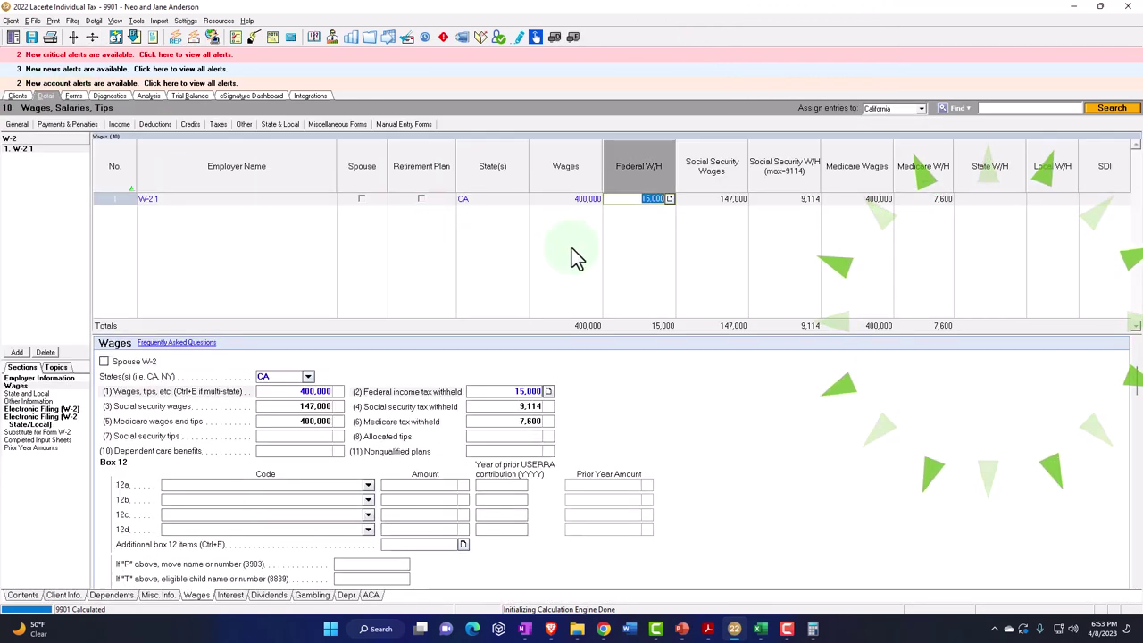
pyautogui.click(551, 207)
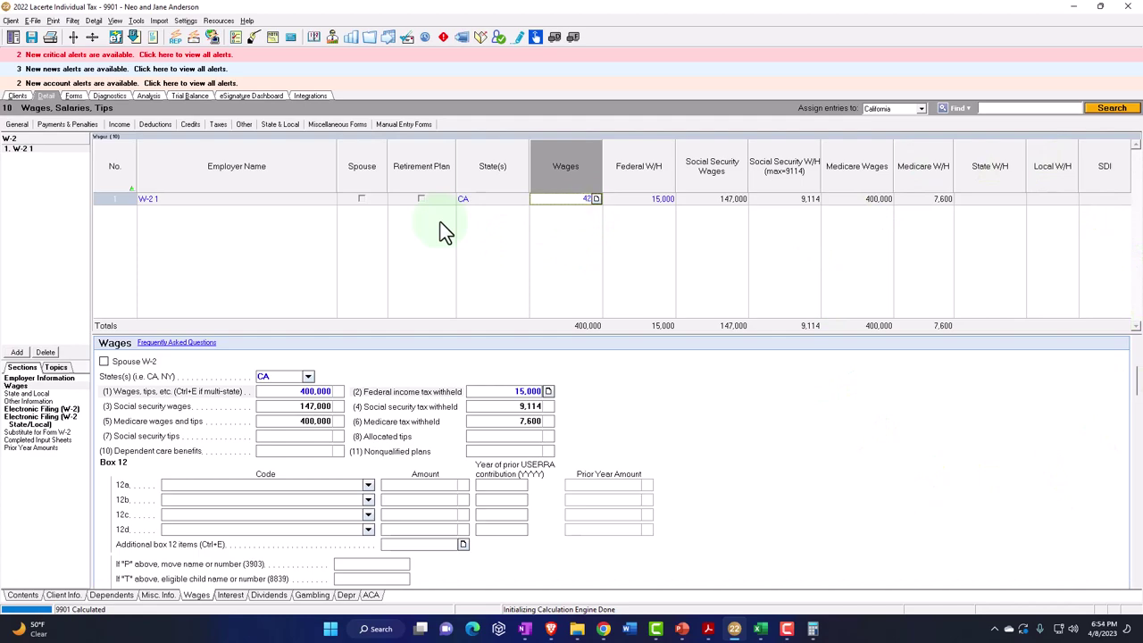
pyautogui.write('420,000')
pyautogui.press('Tab')
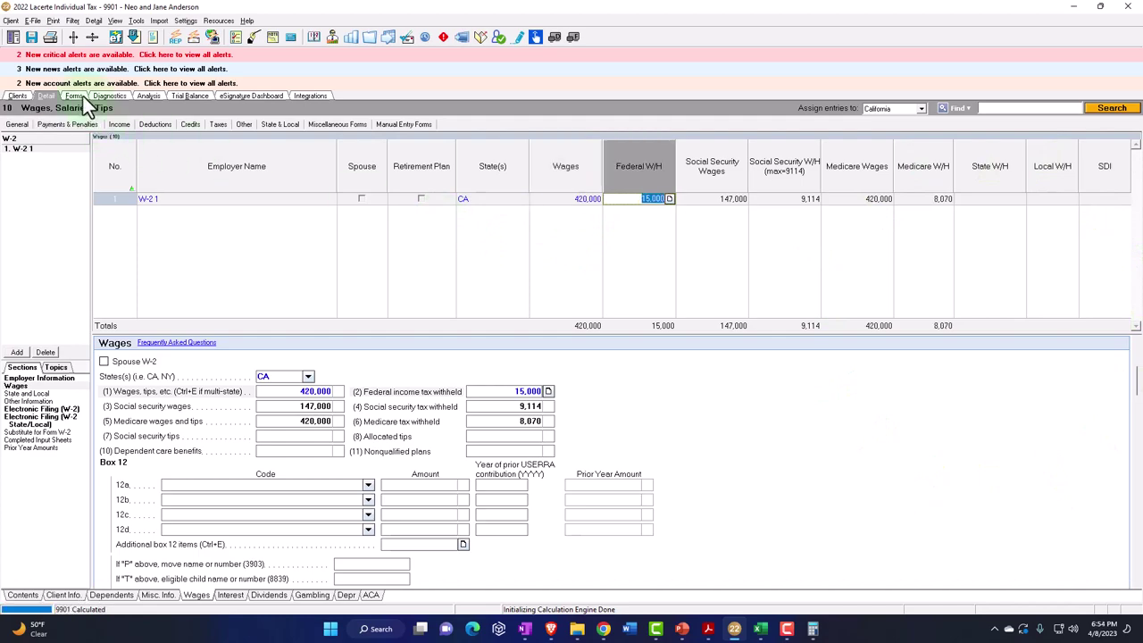
pyautogui.click(76, 96)
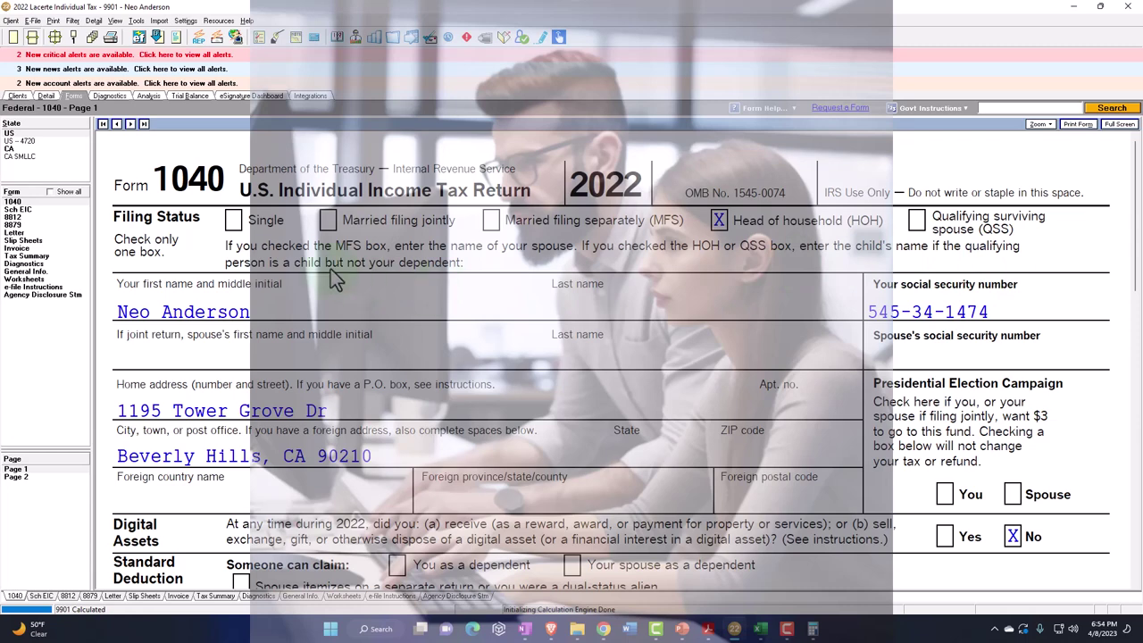
# Step: Examine the filing status, dependent and income on Form 1040 page 1, and the tax and credits on page 2
pyautogui.scroll(-2, 726, 243)
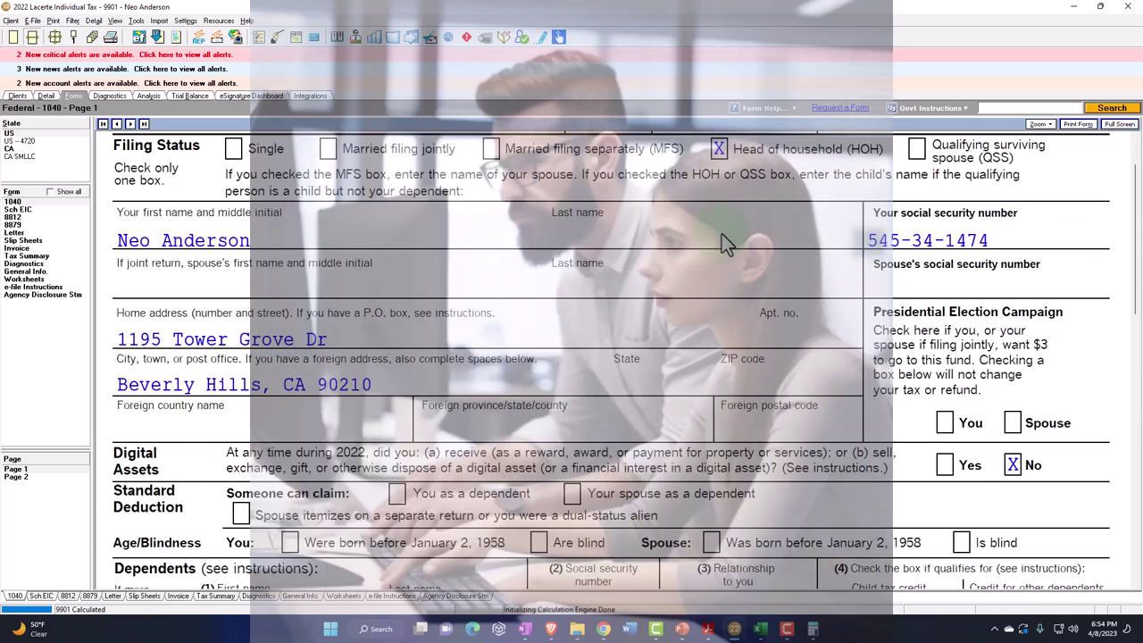
pyautogui.scroll(-4, 480, 329)
pyautogui.scroll(-6, 473, 457)
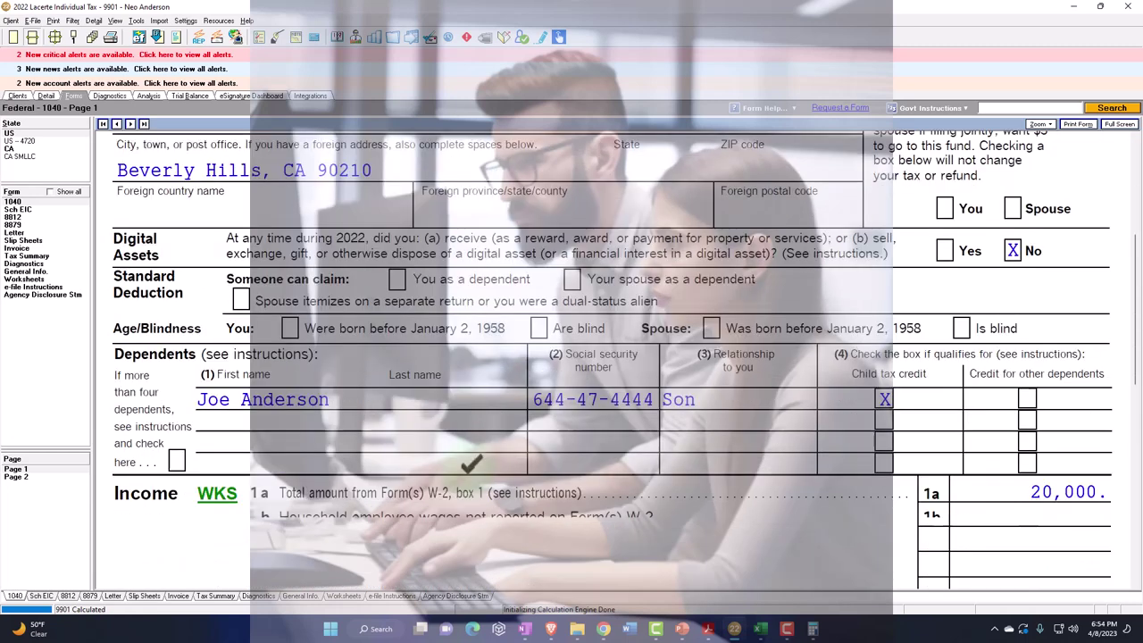
pyautogui.scroll(-10, 975, 340)
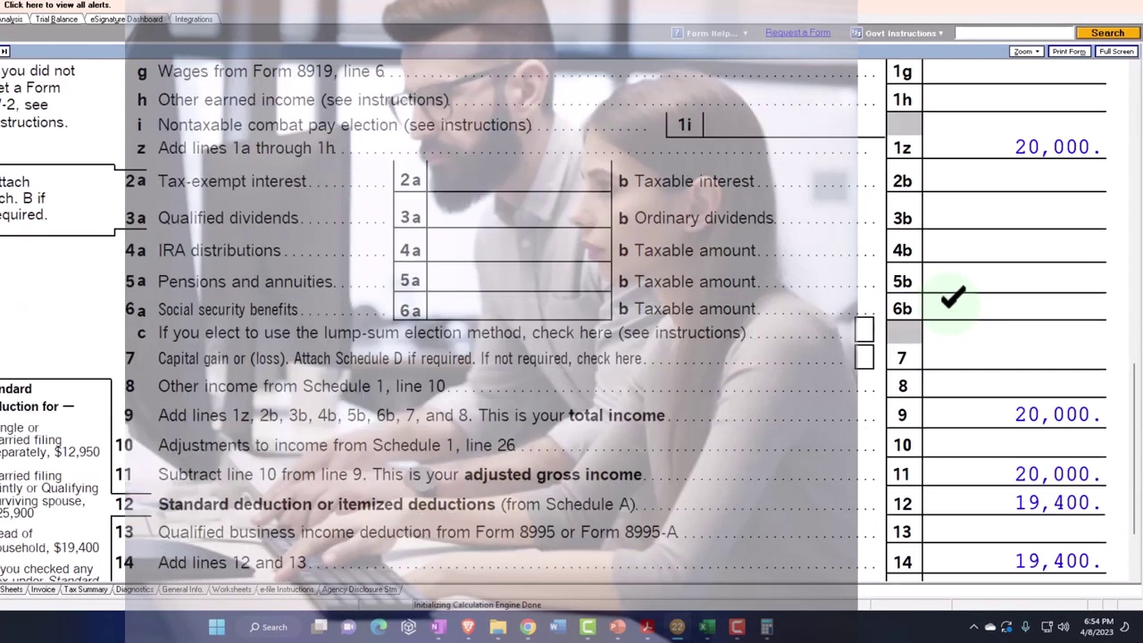
pyautogui.scroll(-2, 953, 297)
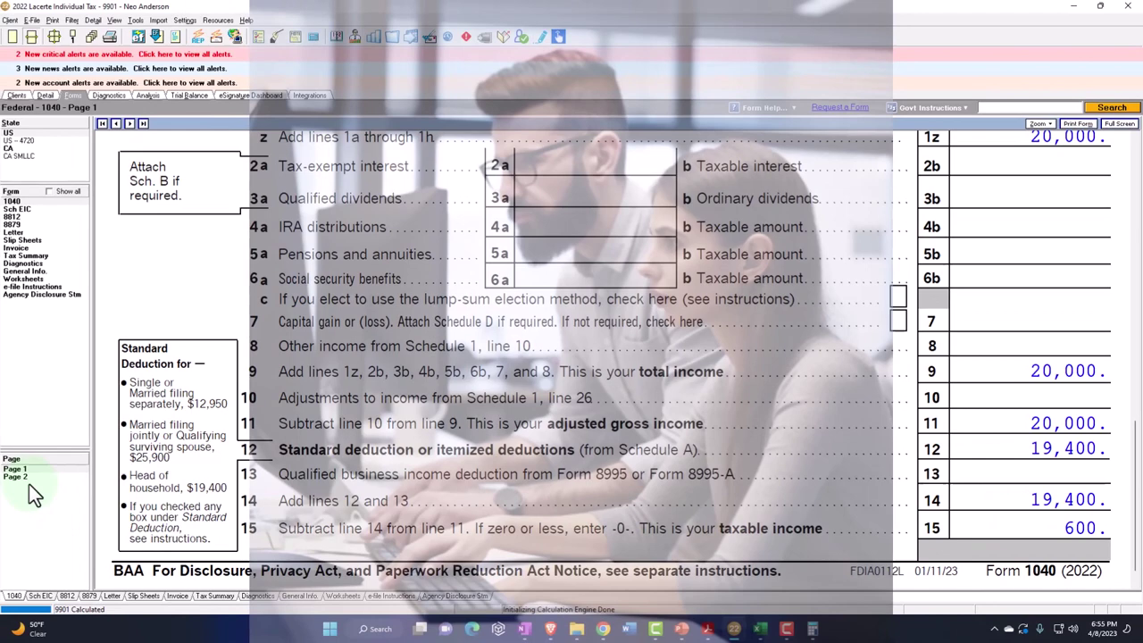
pyautogui.click(29, 484)
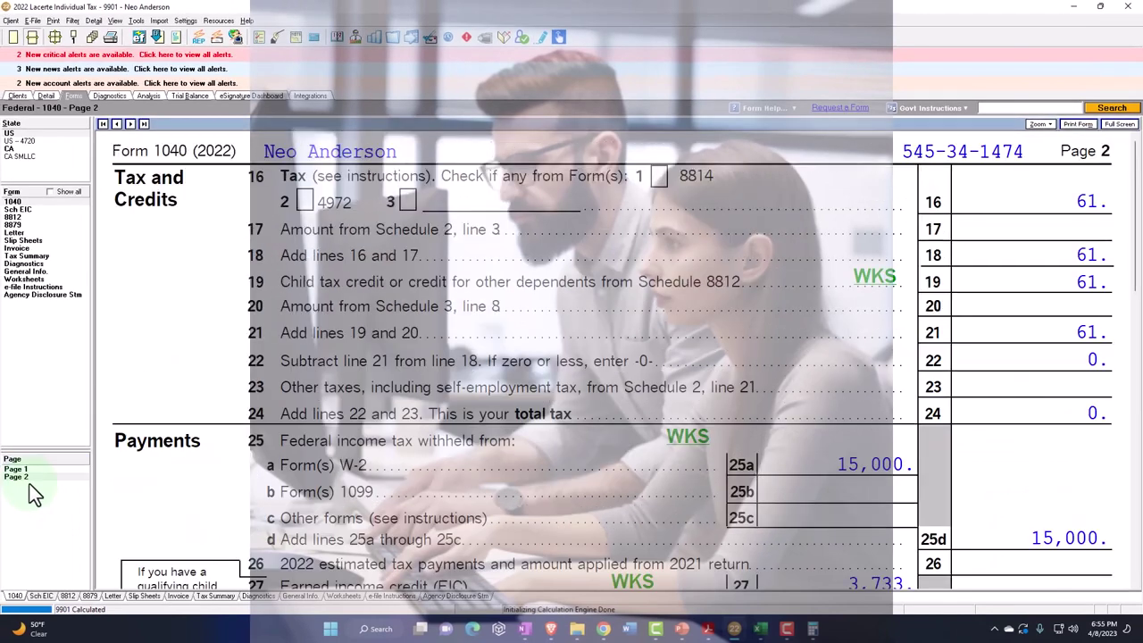
pyautogui.click(1021, 194)
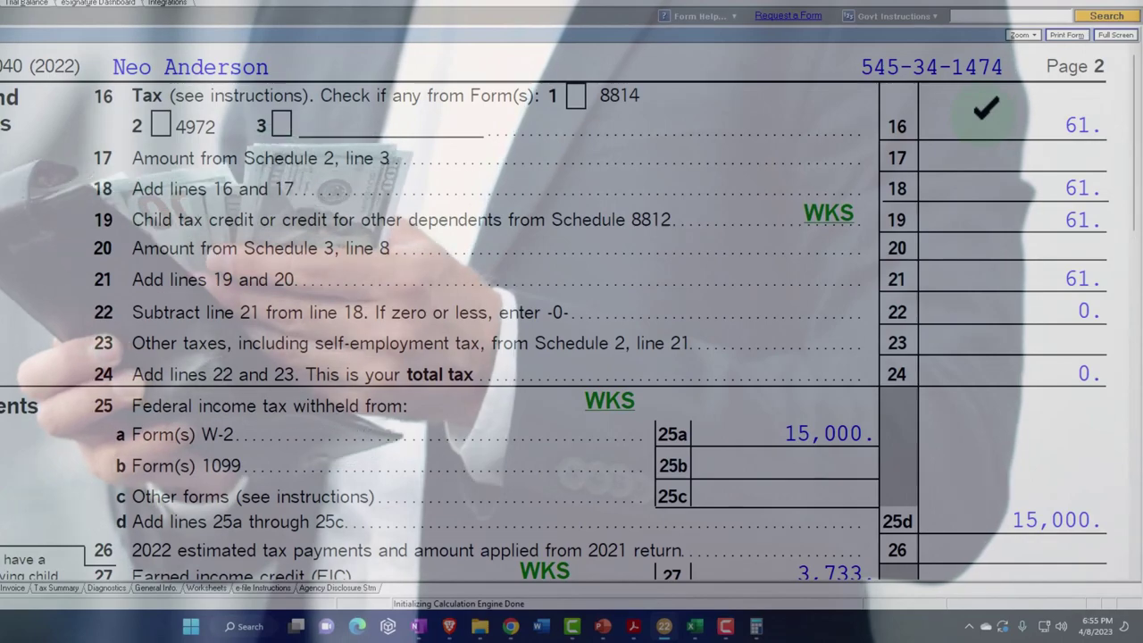
# Step: Review the Credit Limit Worksheet A attached to the child tax credit on Form 1040 line 19, and close it
pyautogui.click(853, 222)
pyautogui.scroll(-5, 888, 304)
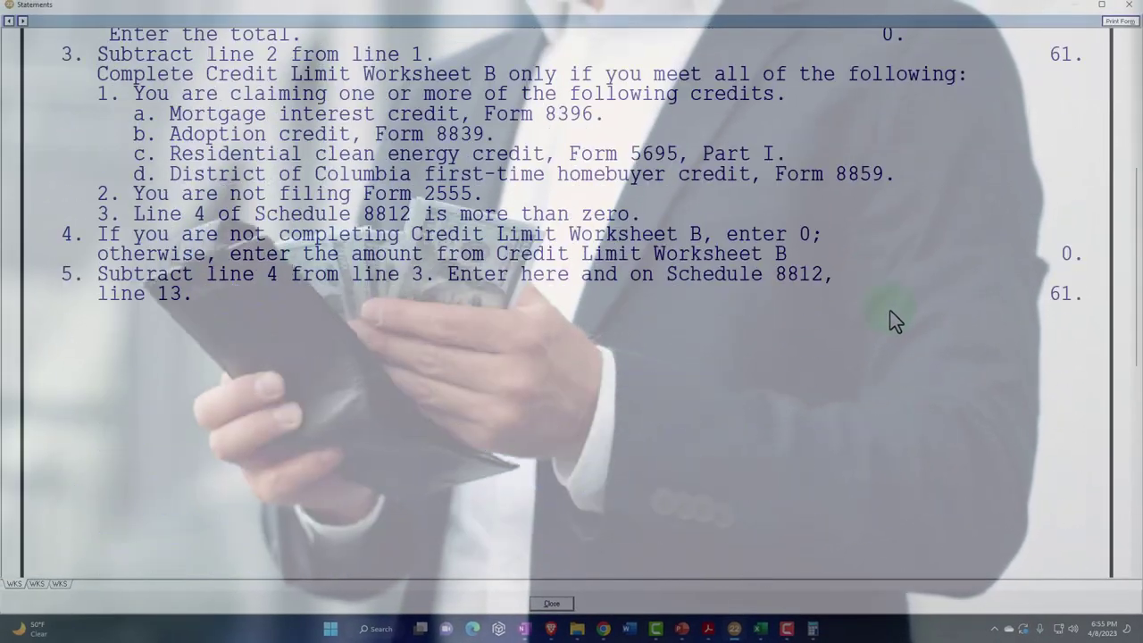
pyautogui.scroll(5, 892, 344)
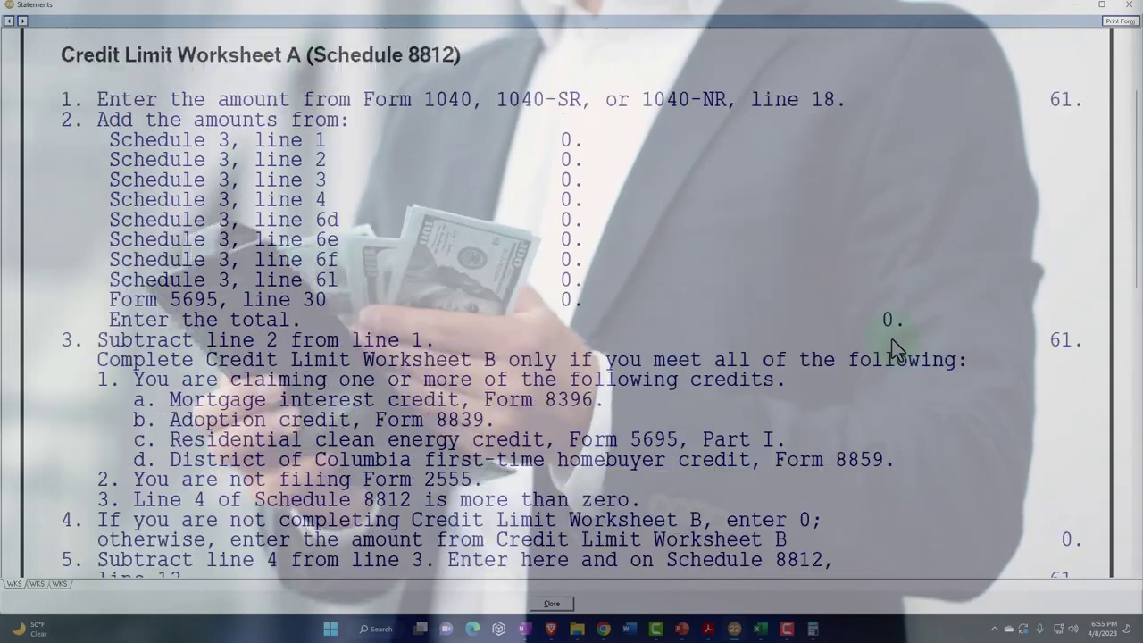
pyautogui.click(1129, 22)
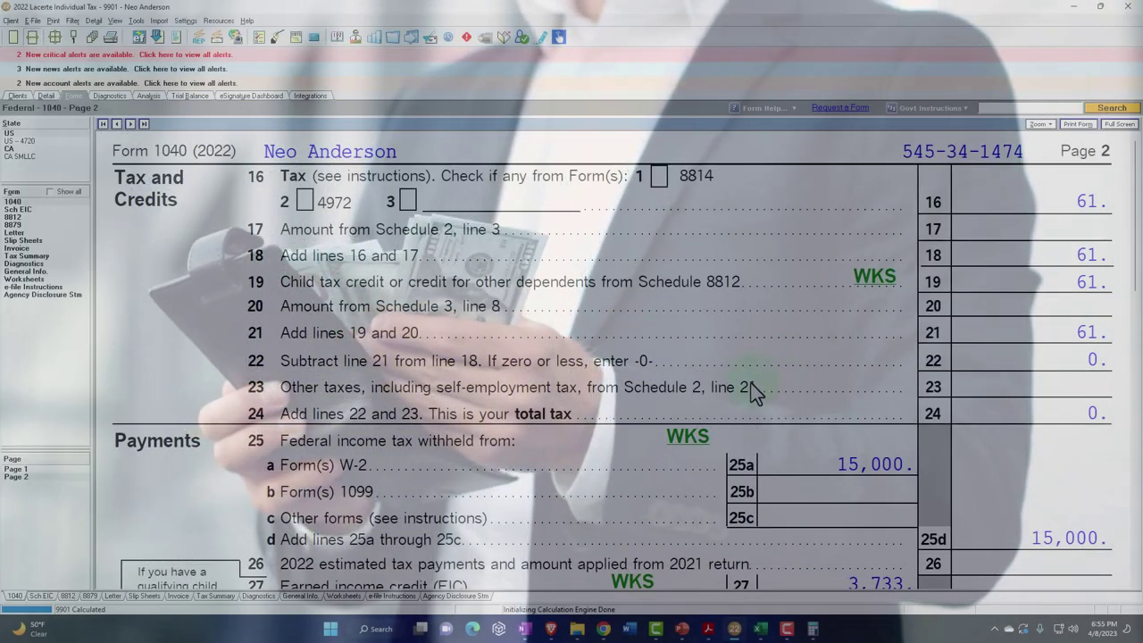
# Step: Open Schedule 8812 from the additional child tax credit on line 28 and examine the Part I calculation
pyautogui.scroll(-3, 751, 388)
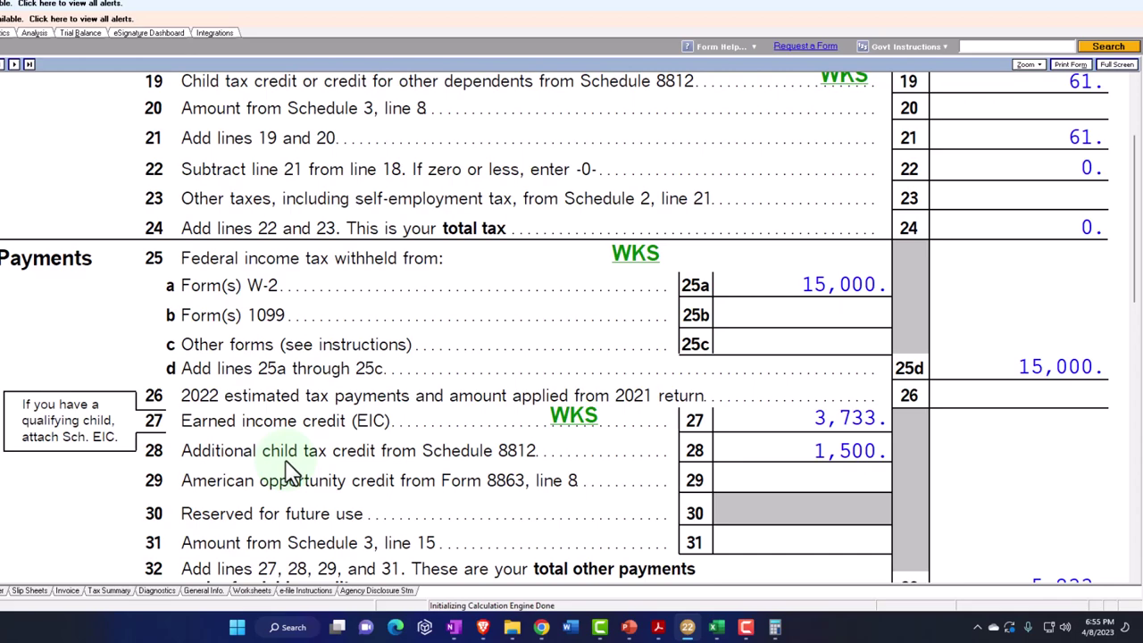
pyautogui.doubleClick(288, 463)
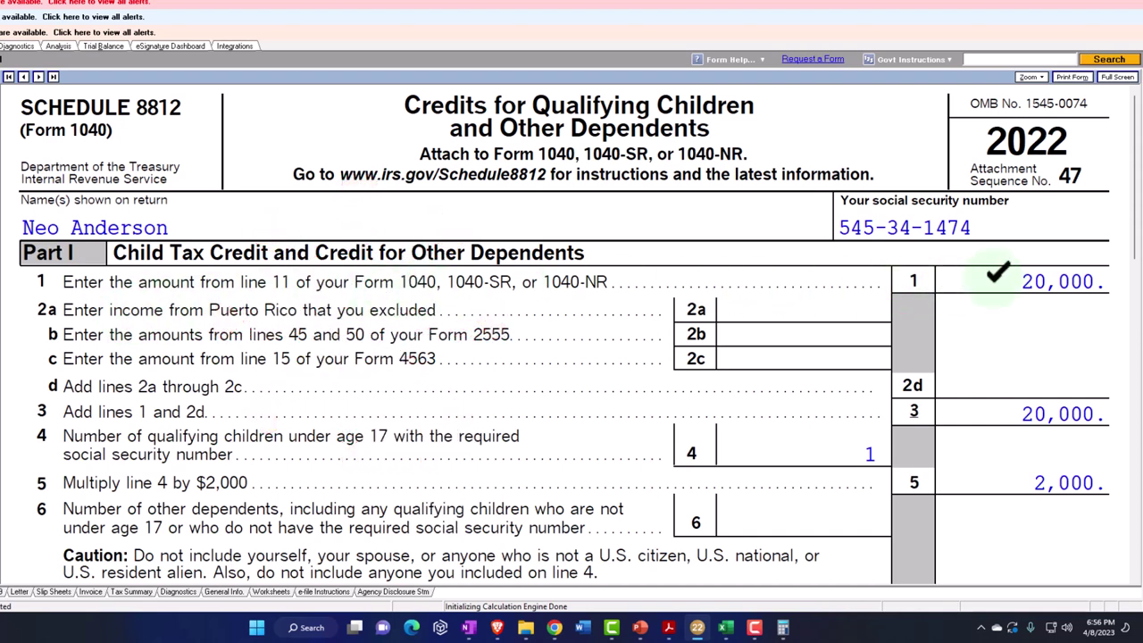
pyautogui.scroll(-2, 998, 272)
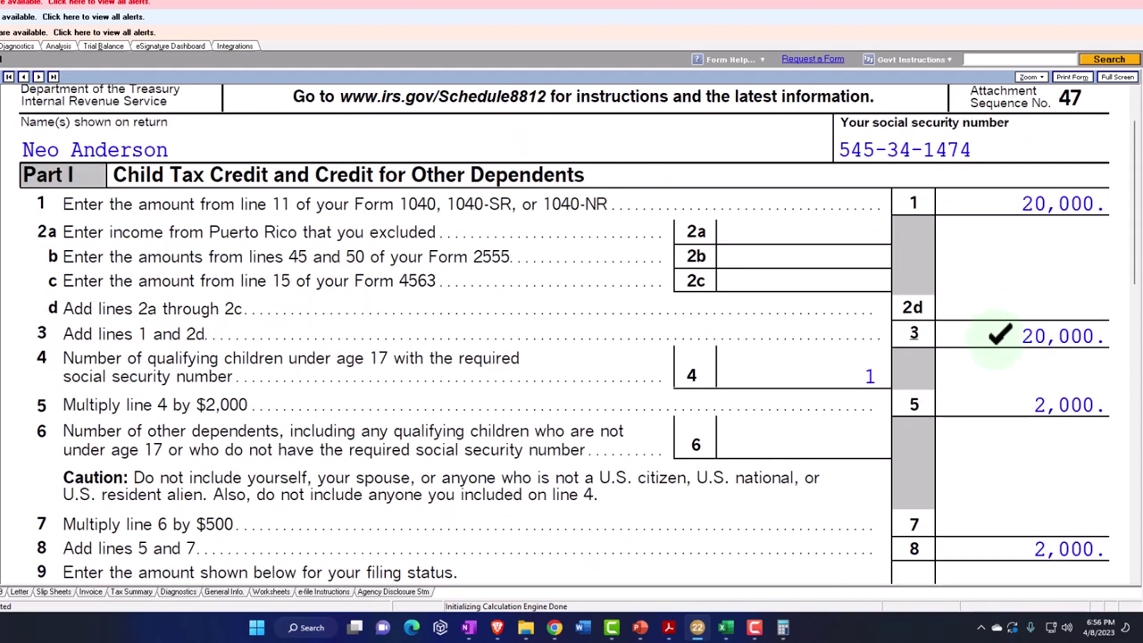
pyautogui.scroll(-2, 998, 335)
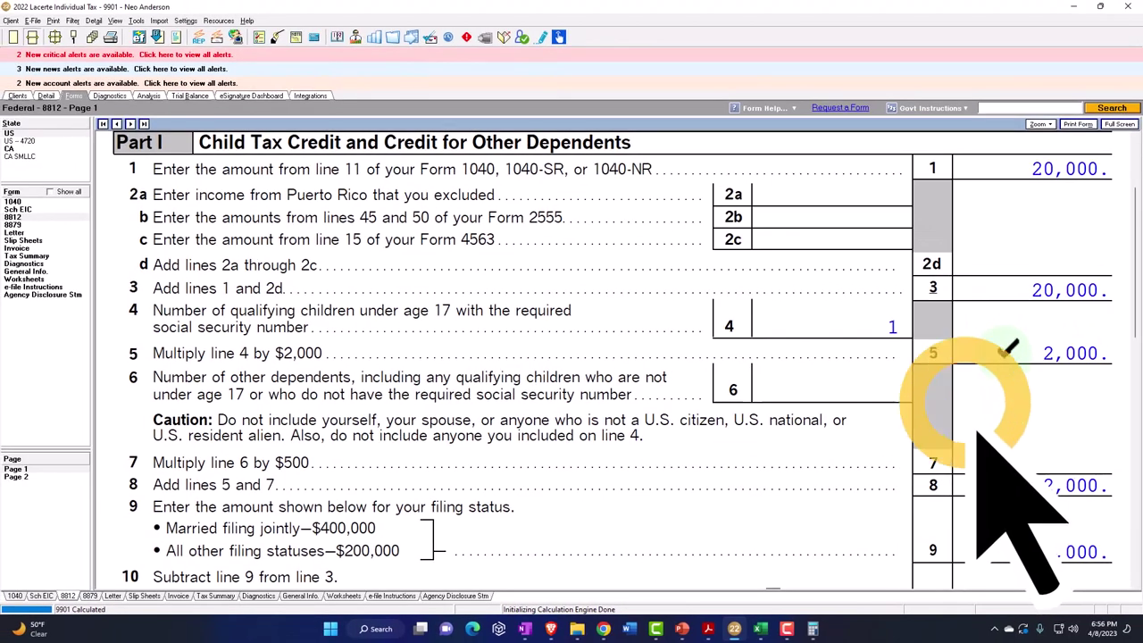
pyautogui.scroll(-2, 1007, 353)
pyautogui.scroll(-2, 1004, 357)
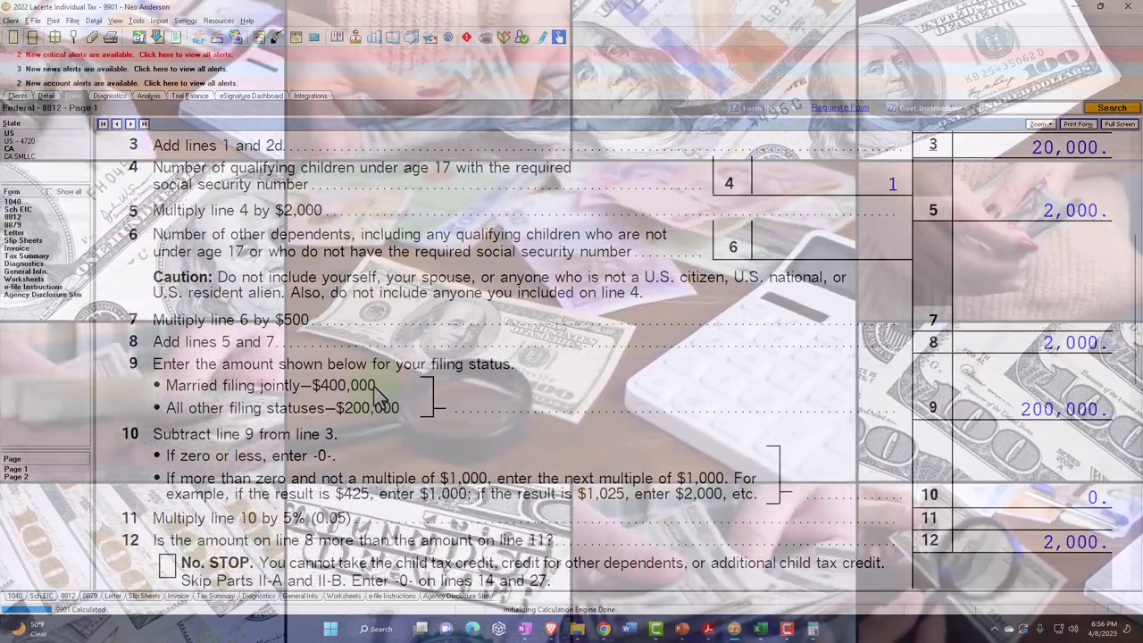
pyautogui.scroll(-2, 374, 387)
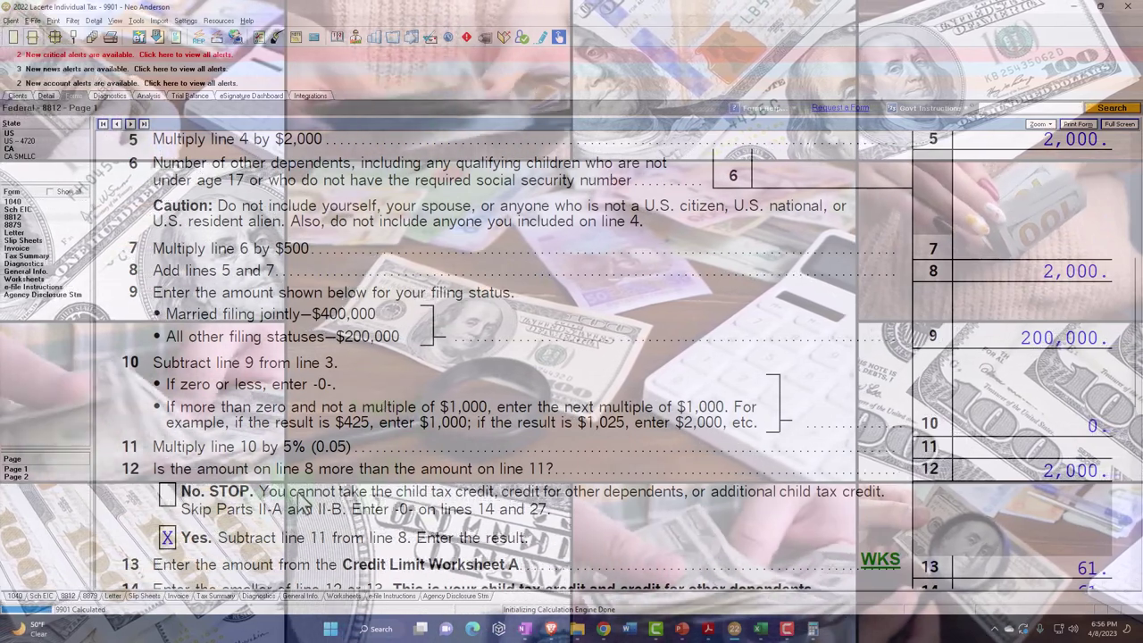
pyautogui.scroll(-2, 481, 503)
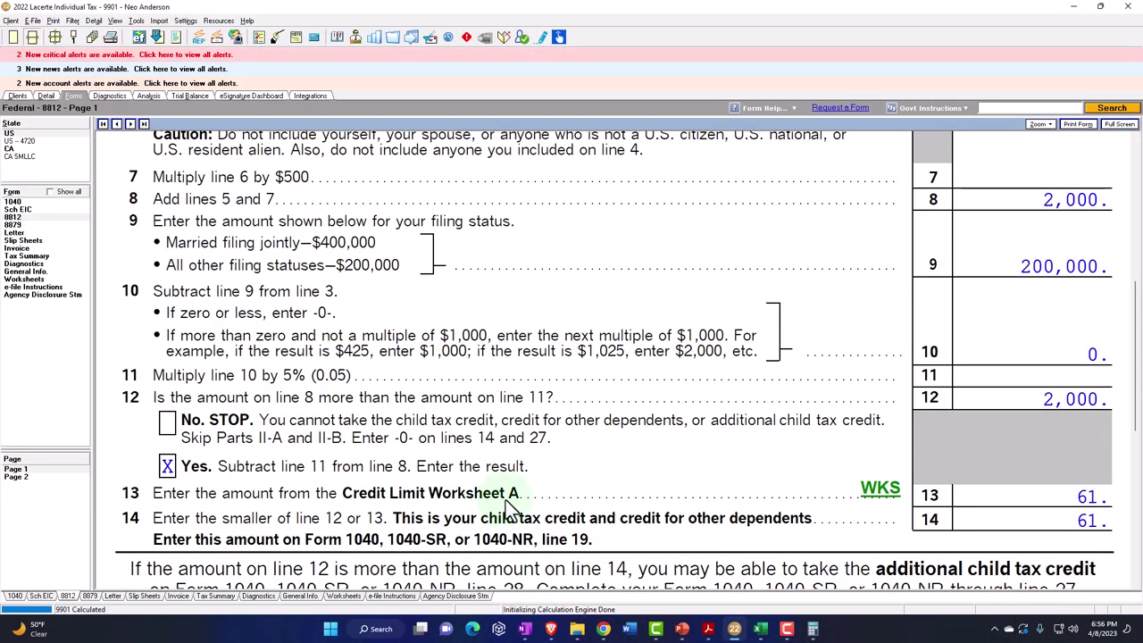
# Step: Read the Credit Limit Worksheet A behind line 13 of Schedule 8812 and close it
pyautogui.click(871, 489)
pyautogui.scroll(-3, 815, 428)
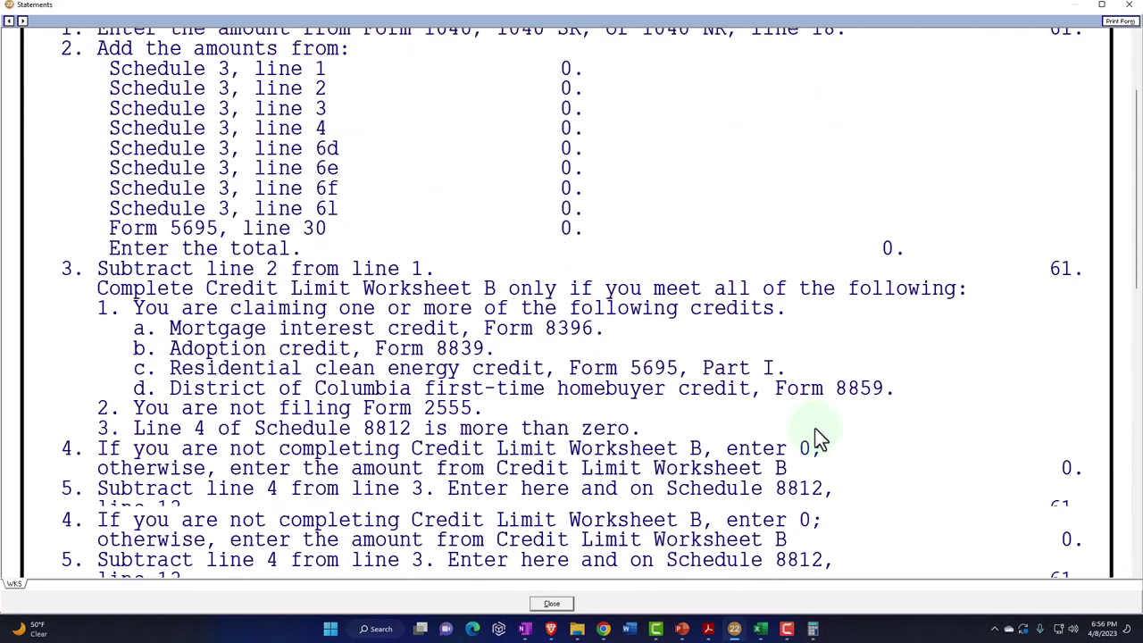
pyautogui.click(1128, 7)
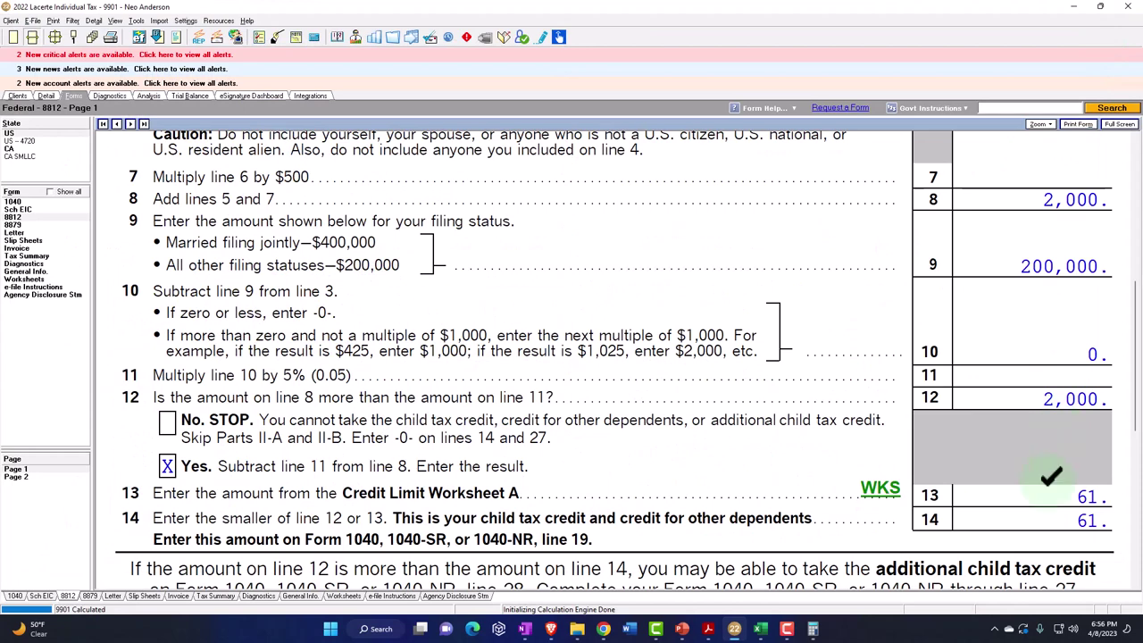
# Step: Examine the additional child tax credit calculation on Schedule 8812 page 2, from Part II-A through line 27
pyautogui.scroll(-3, 1036, 482)
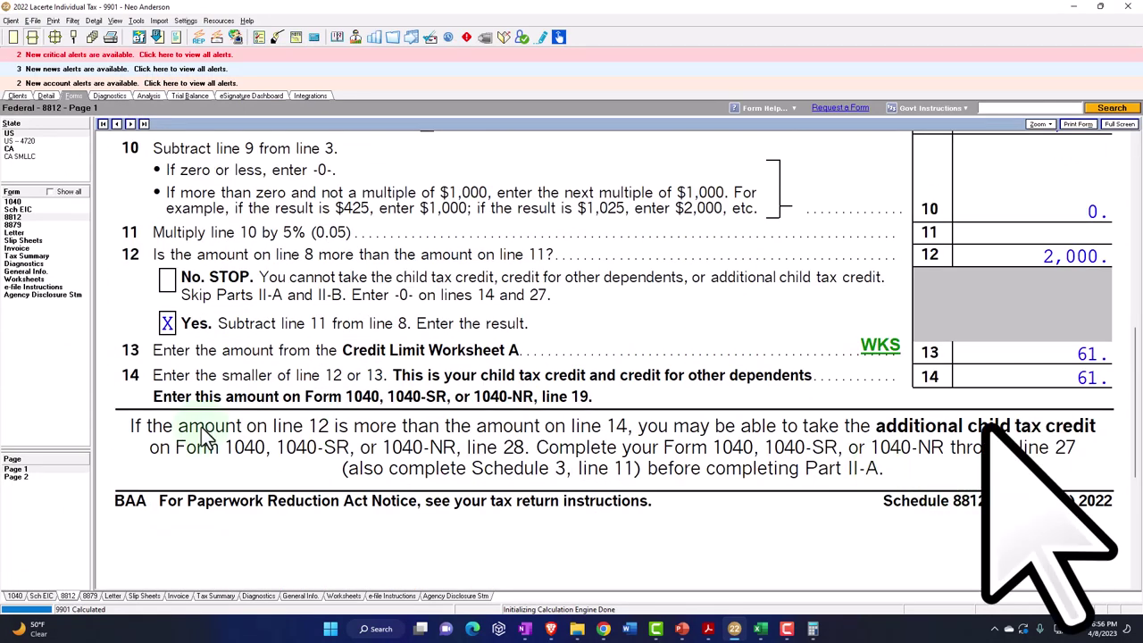
pyautogui.click(16, 476)
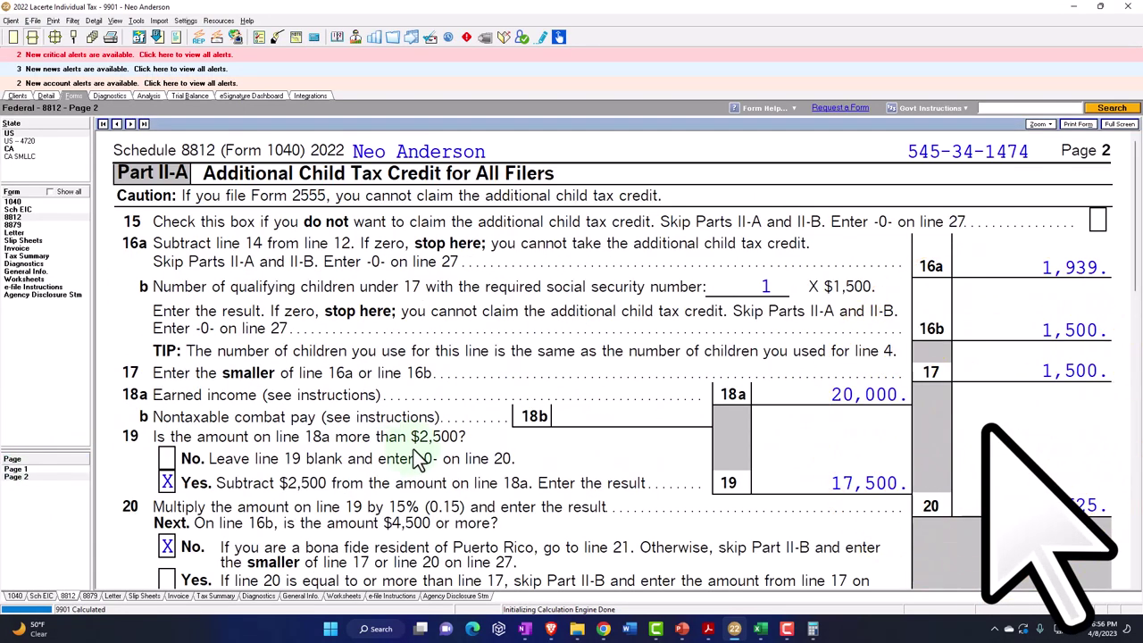
pyautogui.scroll(-4, 419, 457)
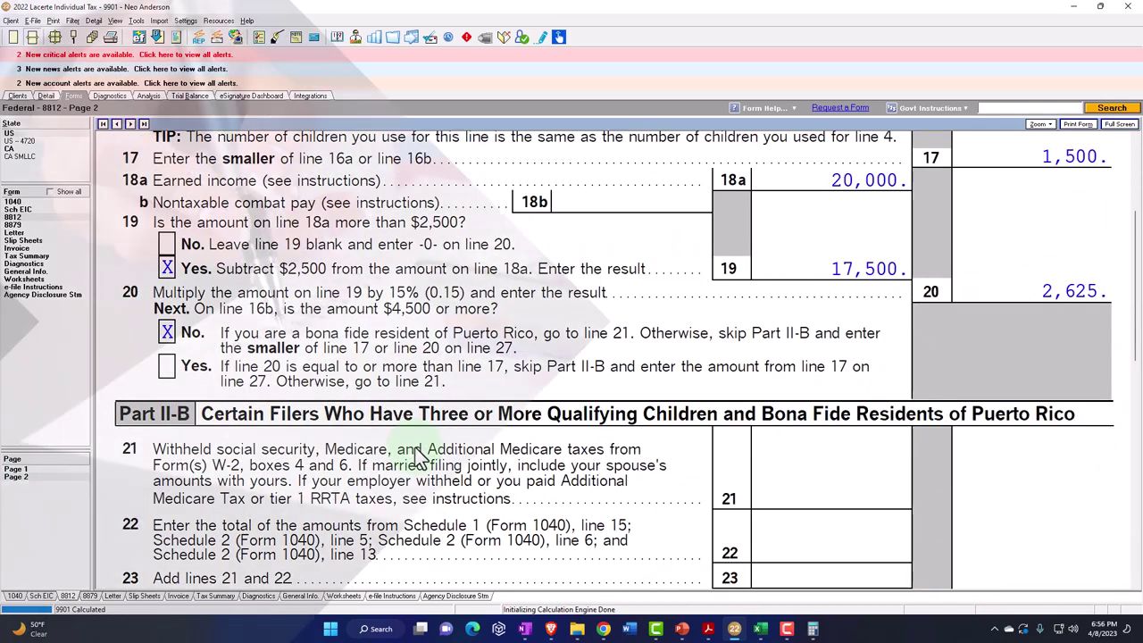
pyautogui.scroll(-2, 420, 459)
pyautogui.scroll(-2, 420, 457)
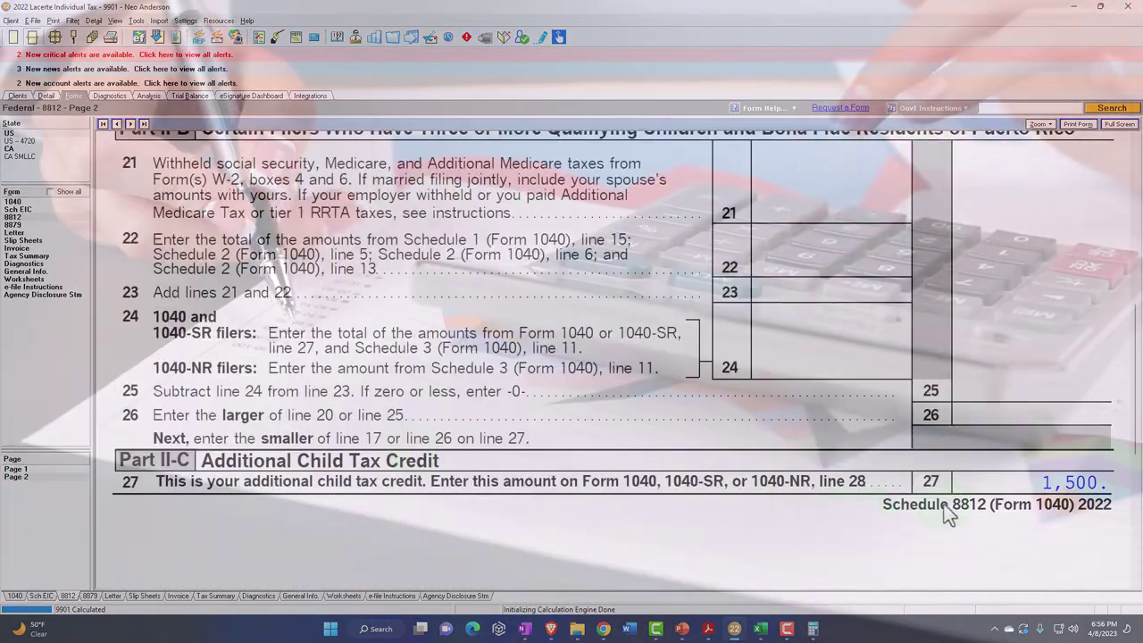
pyautogui.scroll(6, 962, 502)
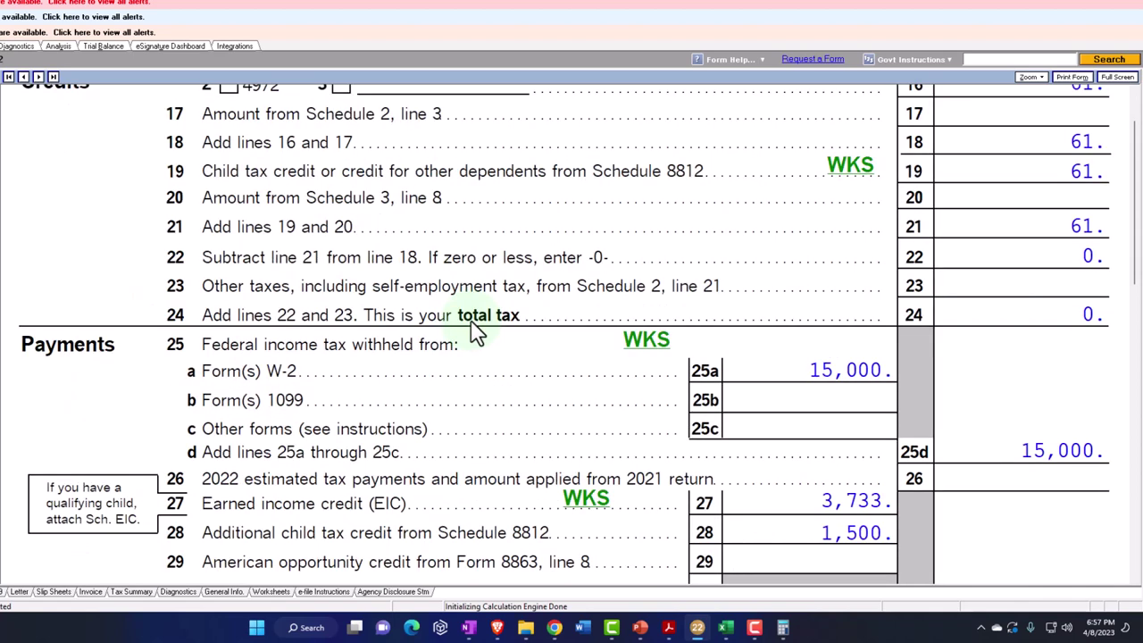
# Step: Compare the child tax credit on line 19 with the additional child tax credit on line 28 of Form 1040
pyautogui.scroll(-1, 587, 390)
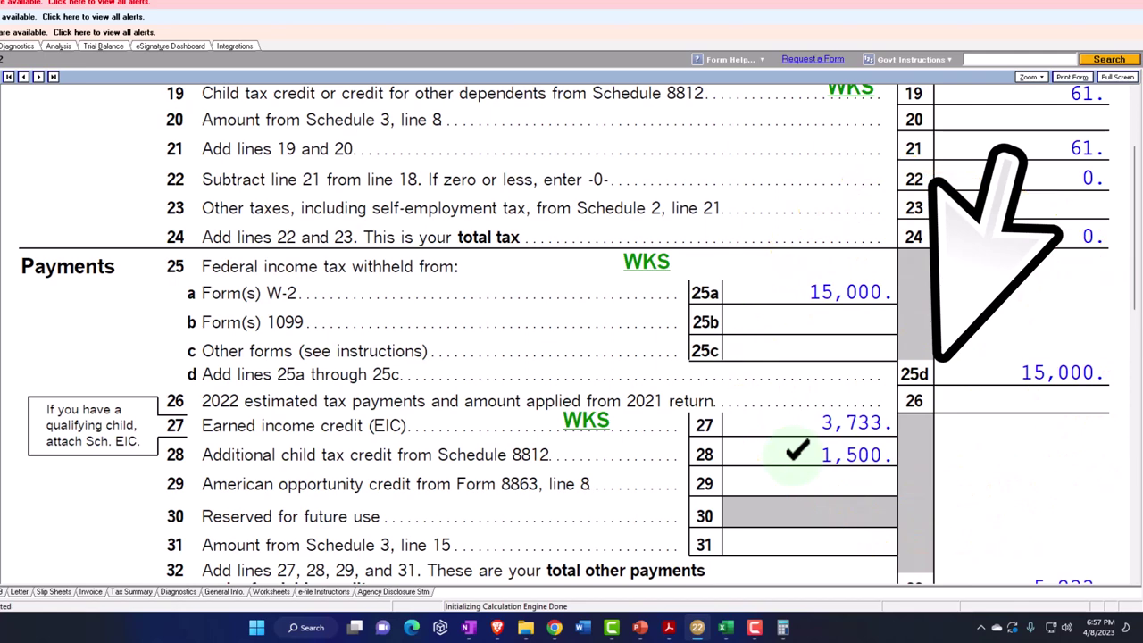
pyautogui.scroll(3, 795, 453)
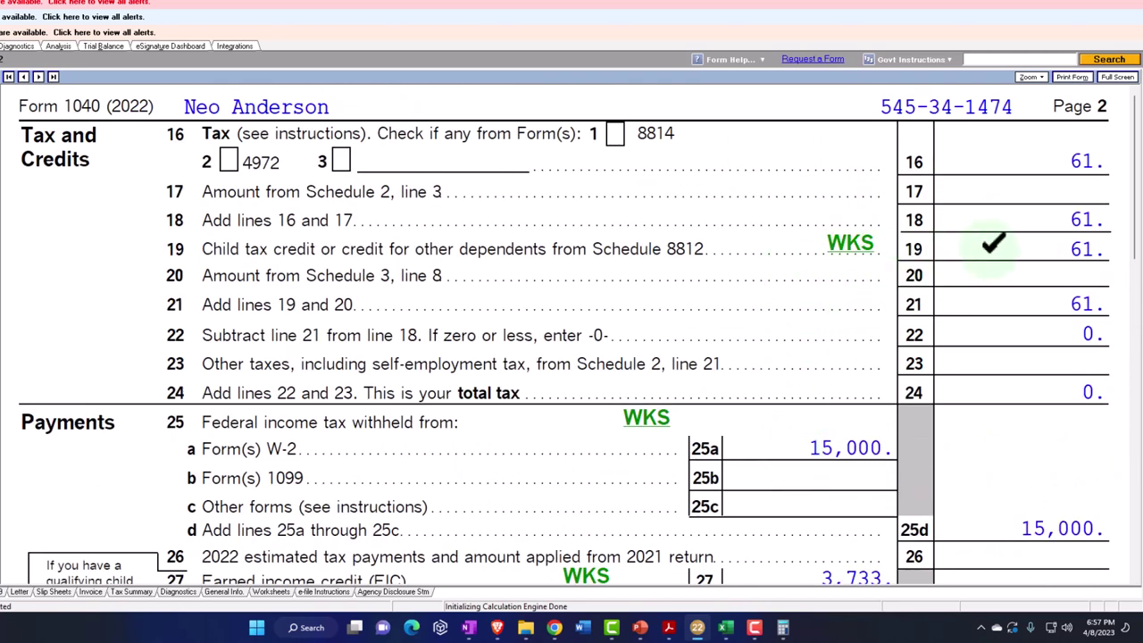
pyautogui.scroll(-1, 993, 243)
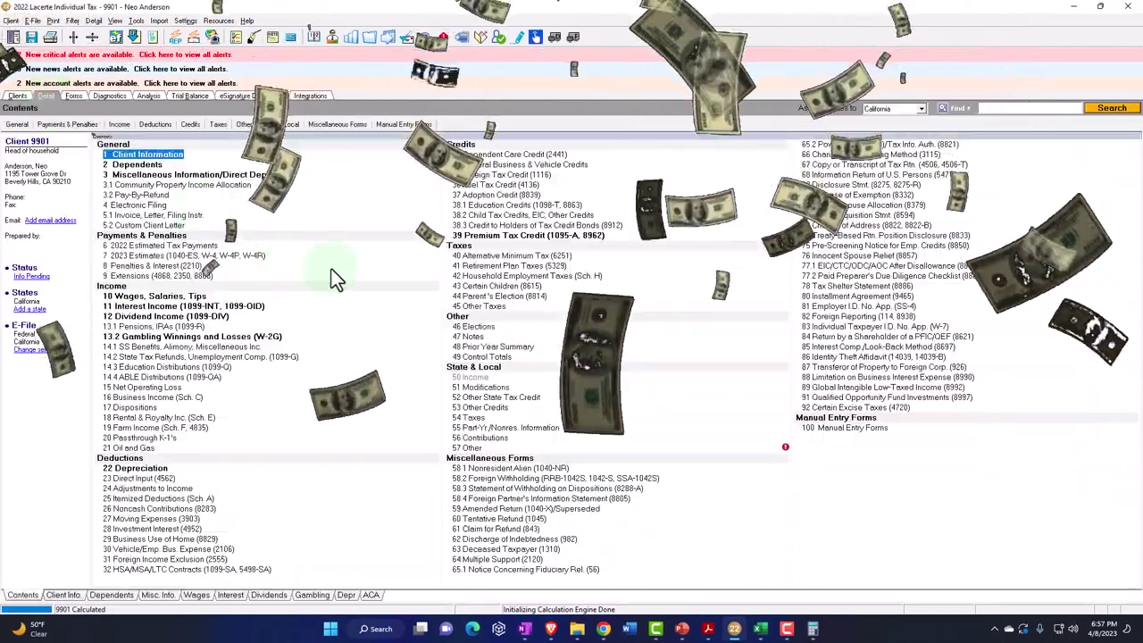
# Step: Set the W-2 wages to 25,000 and return to page 2 of Form 1040
pyautogui.click(120, 125)
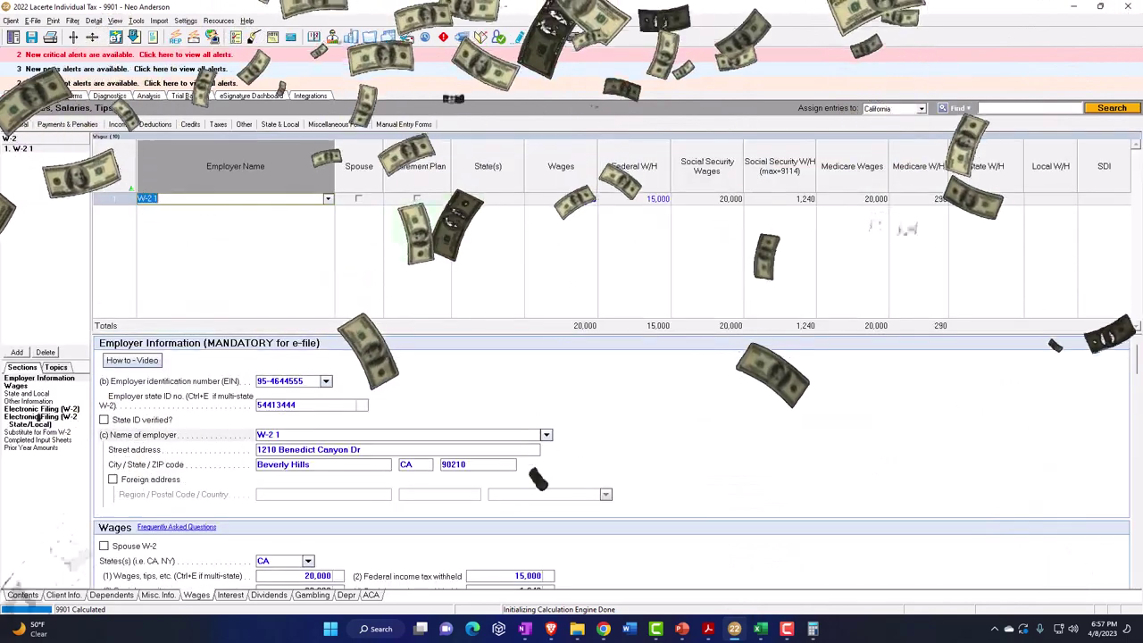
pyautogui.click(584, 203)
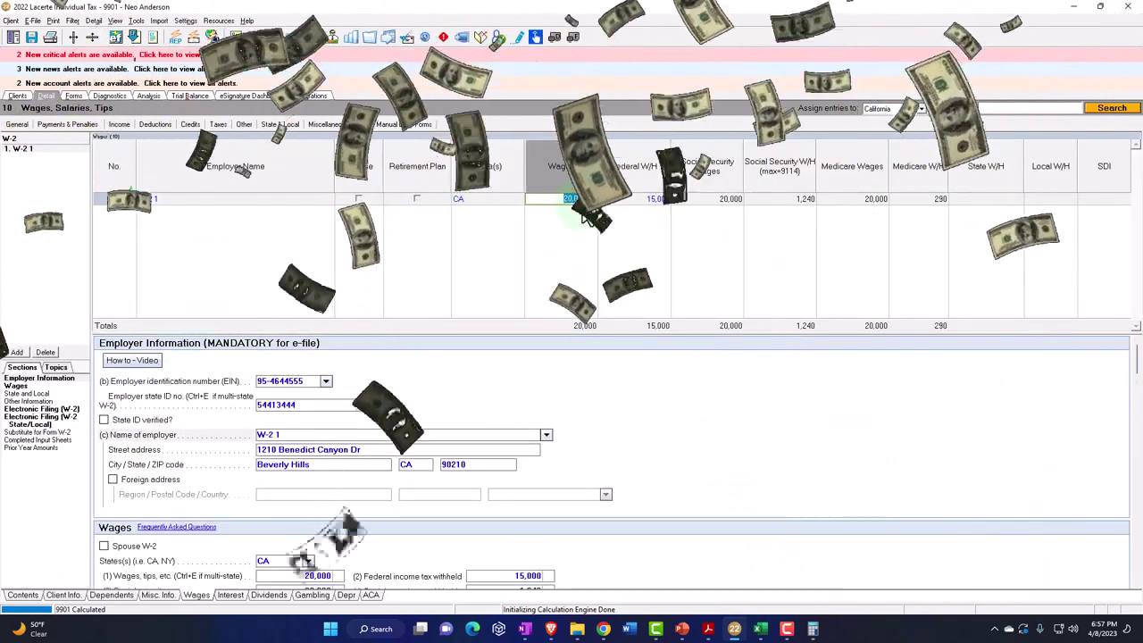
pyautogui.write('25,000')
pyautogui.press('Tab')
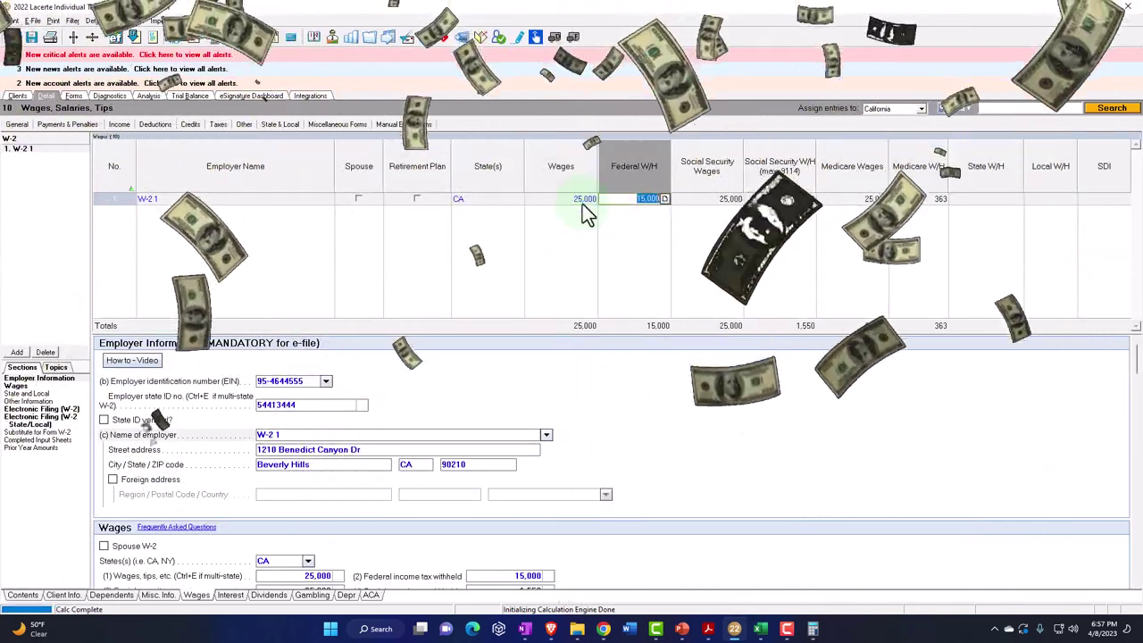
pyautogui.hotkey('ctrl', '3')
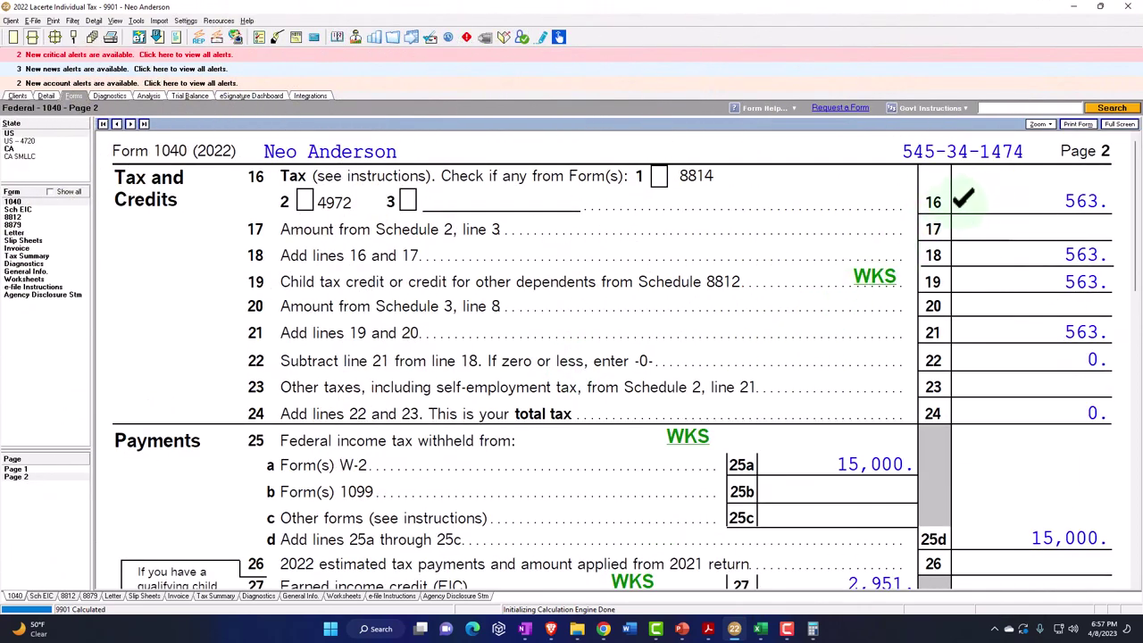
# Step: Review the tax on line 16, the child tax credit on line 19 and the additional child tax credit on line 28 of Form 1040
pyautogui.click(956, 299)
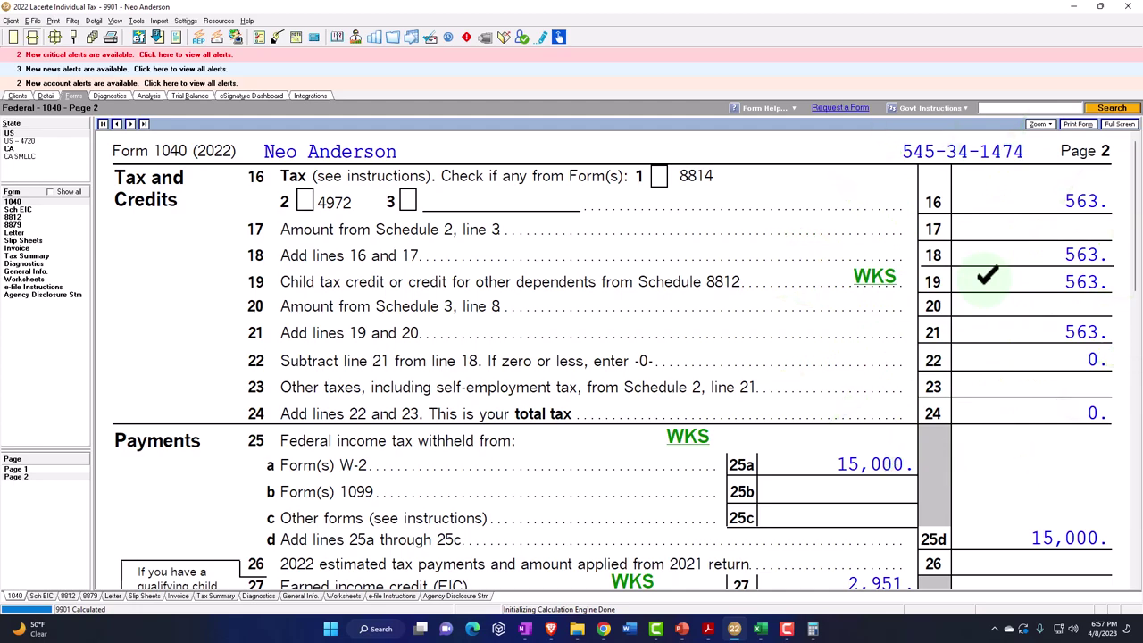
pyautogui.scroll(-1, 987, 276)
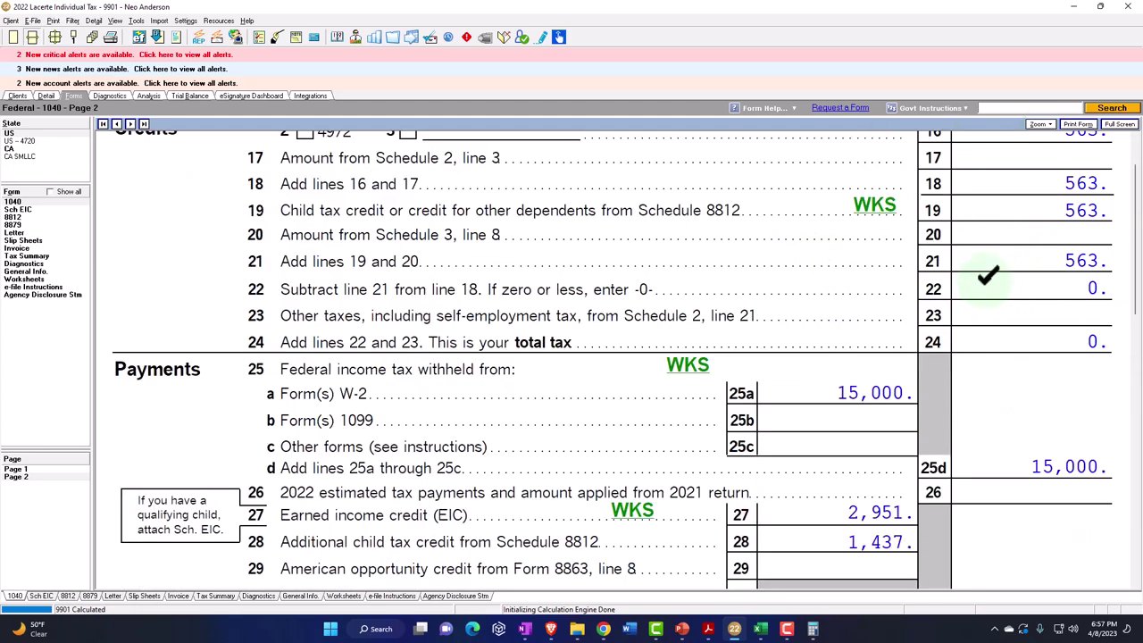
pyautogui.scroll(-1, 987, 277)
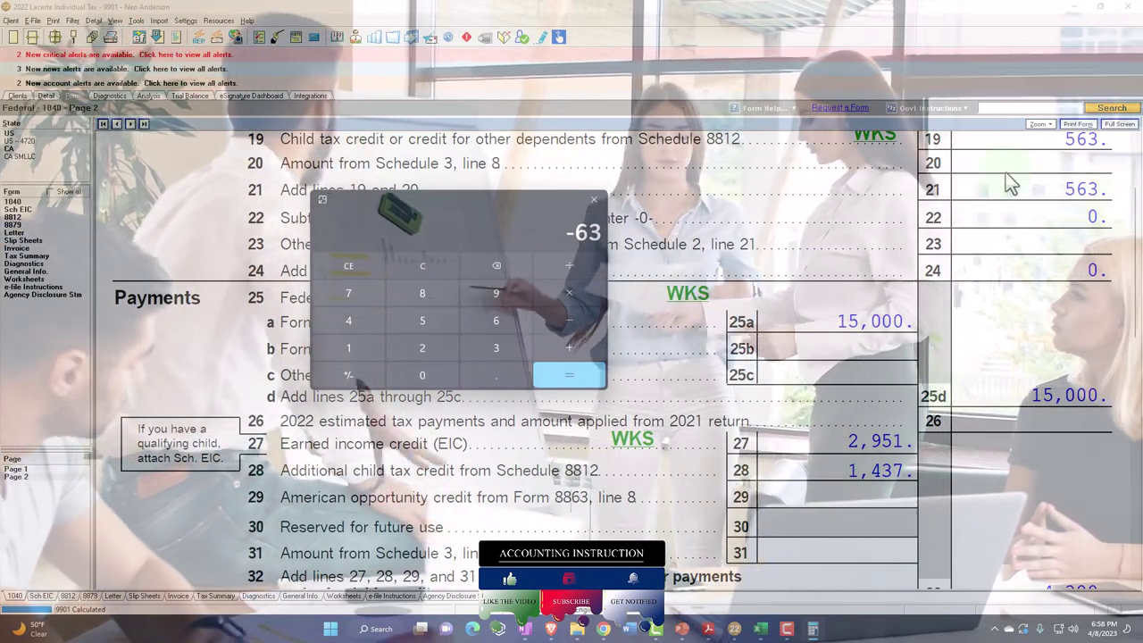
pyautogui.scroll(1, 993, 377)
pyautogui.scroll(-1, 993, 377)
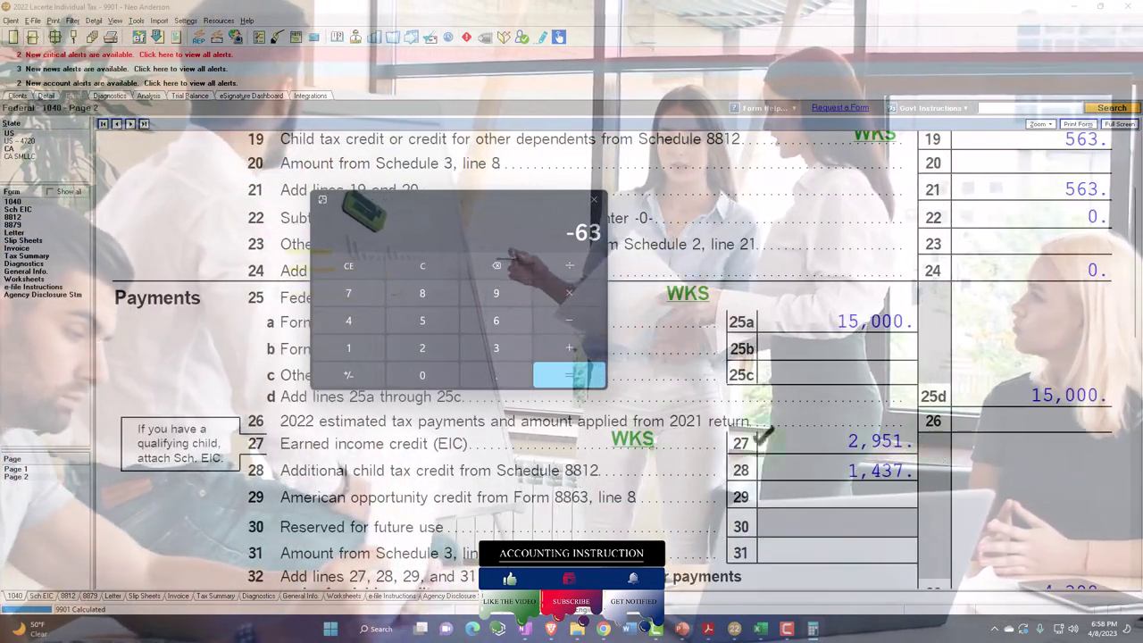
# Step: Clear the calculator, subtract 1,437 from 1,500, close it and recheck the credit lines on page 2 of Form 1040
pyautogui.click(421, 268)
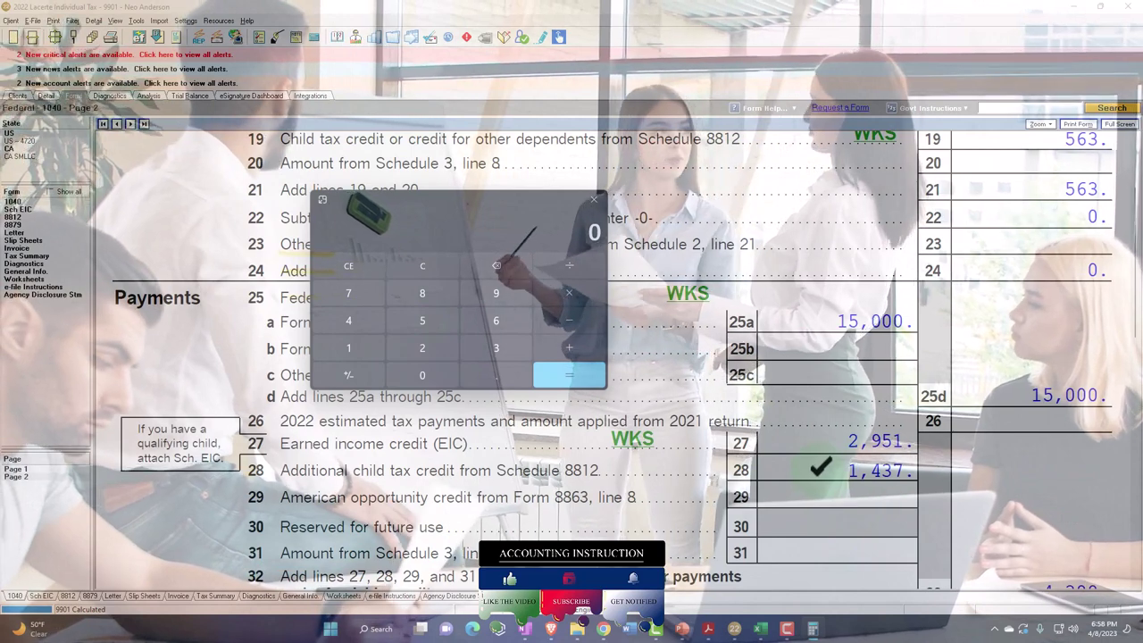
pyautogui.write('1500')
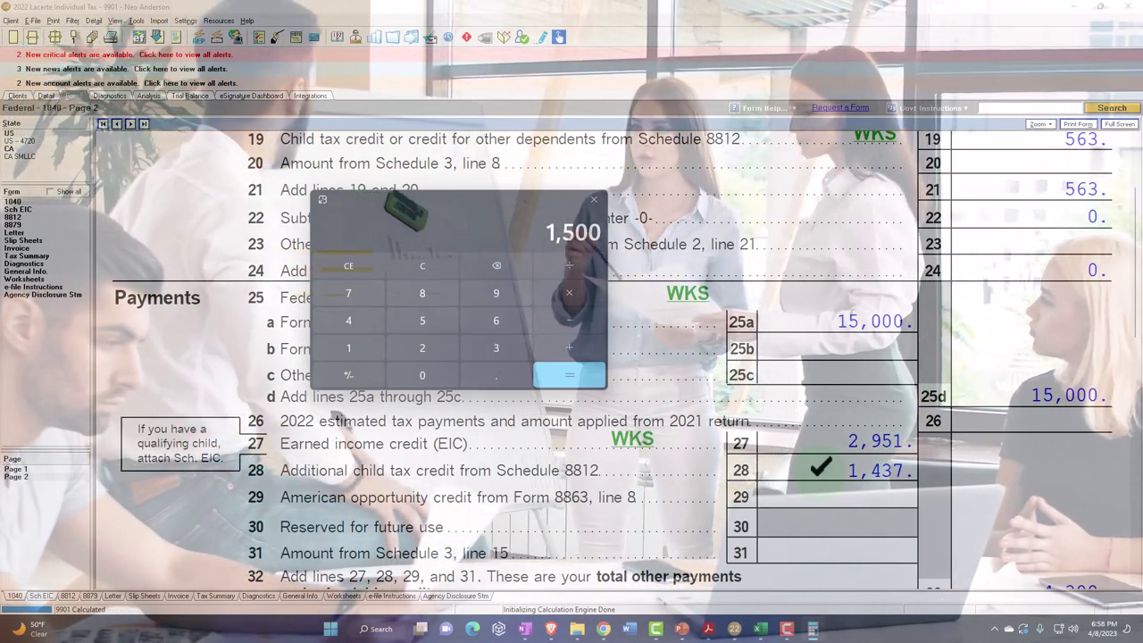
pyautogui.write('-1437')
pyautogui.press('Return')
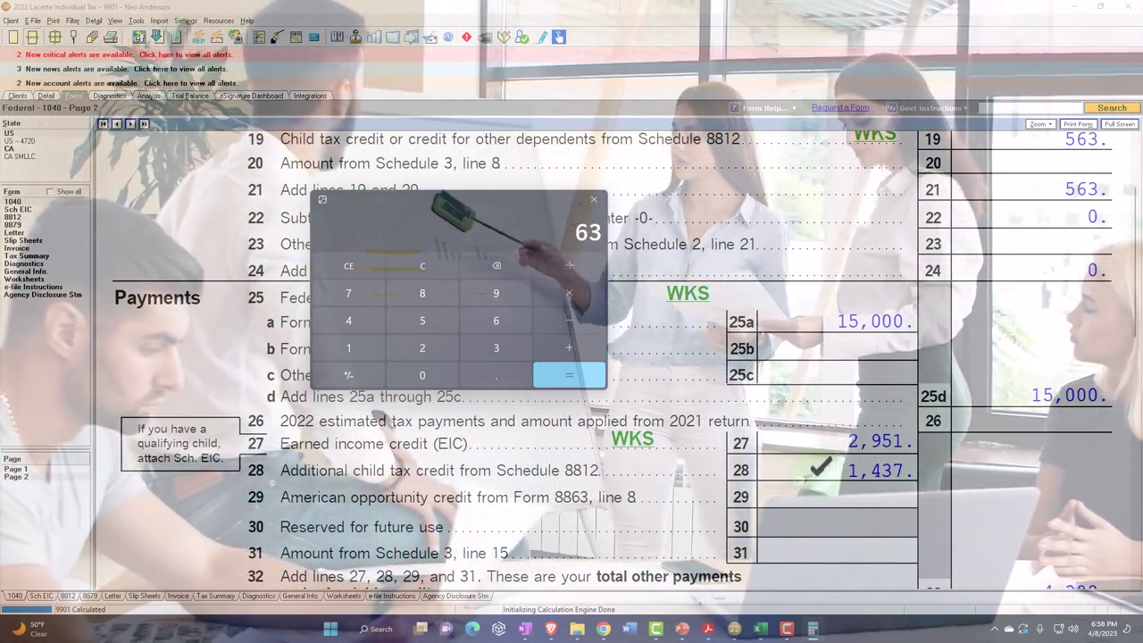
pyautogui.scroll(4, 954, 497)
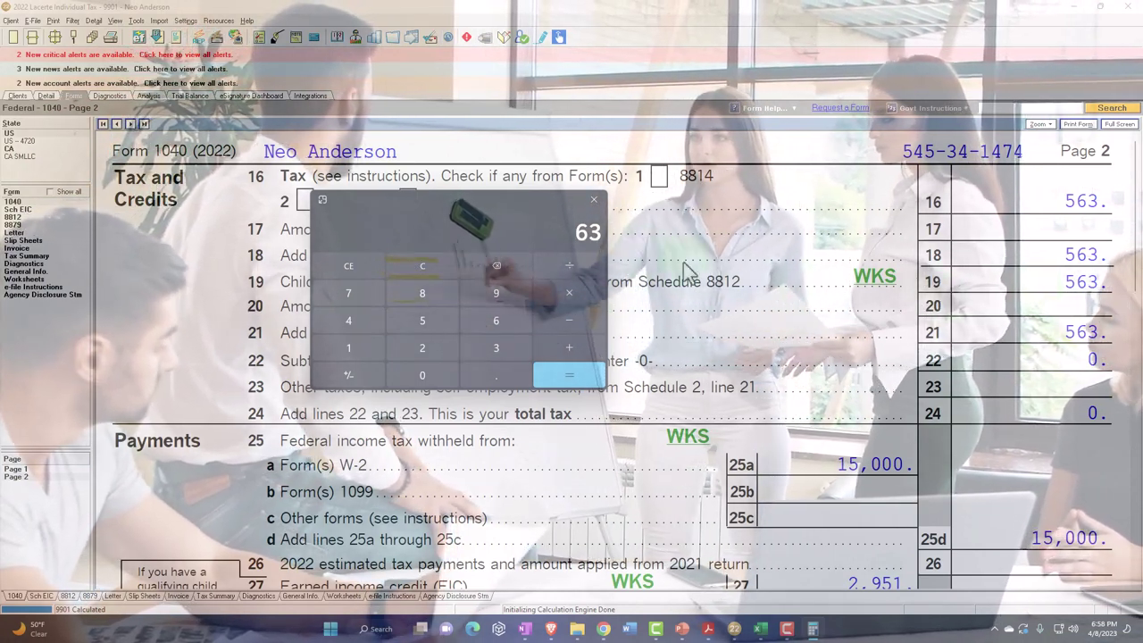
pyautogui.click(594, 199)
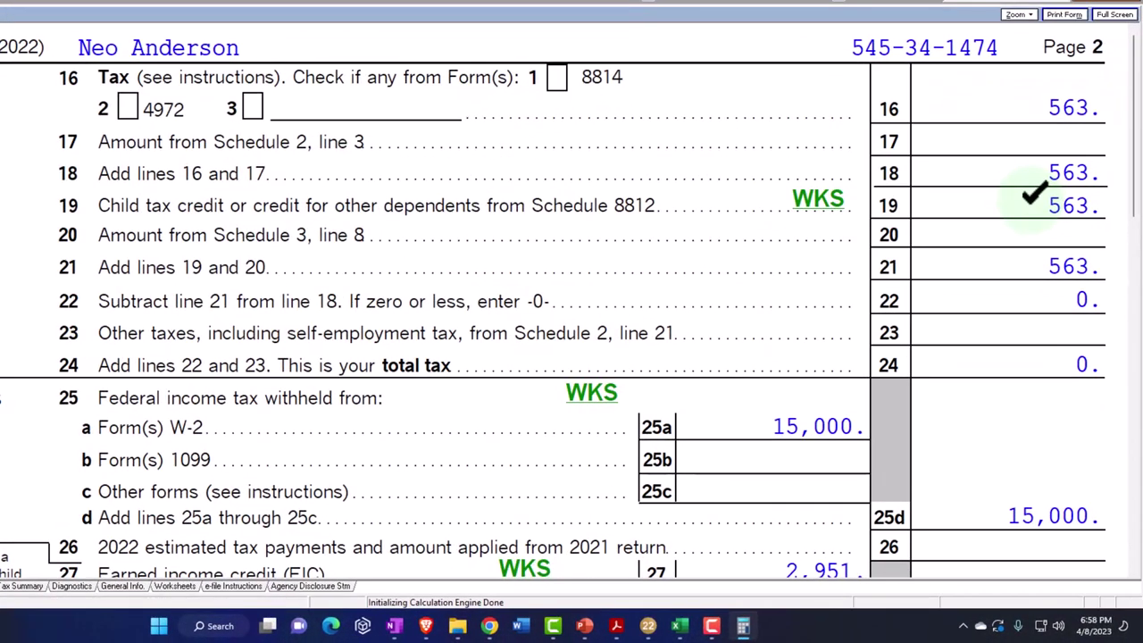
pyautogui.scroll(-3, 1033, 192)
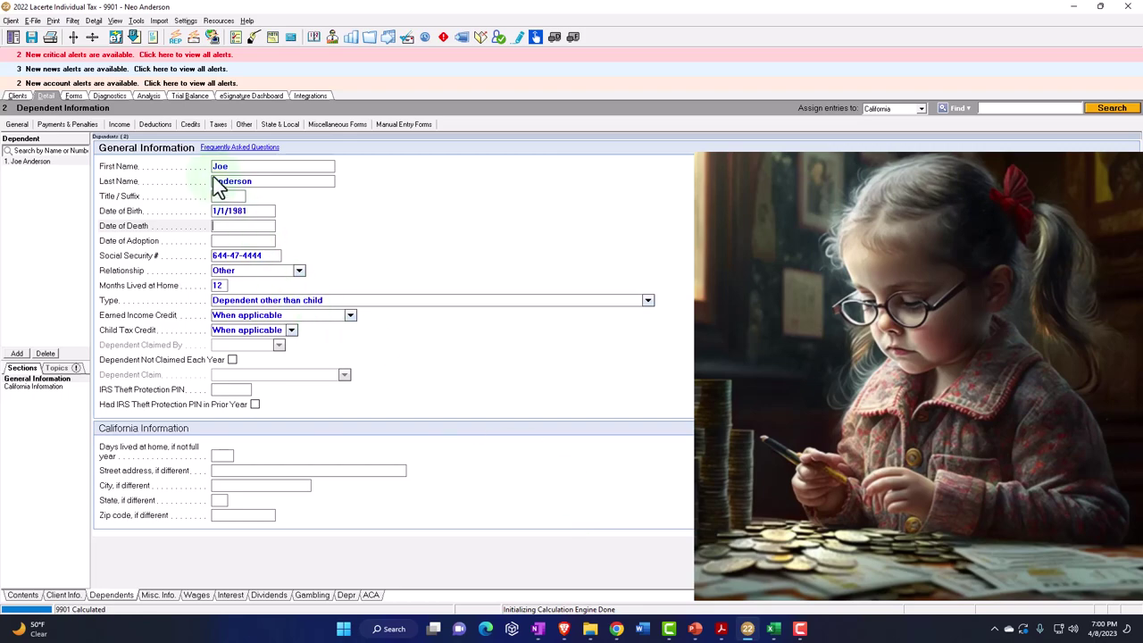
# Step: Display page 1 of Form 1040 and check which credit box is marked in the Dependents section for the dependent with relationship Other
pyautogui.click(73, 95)
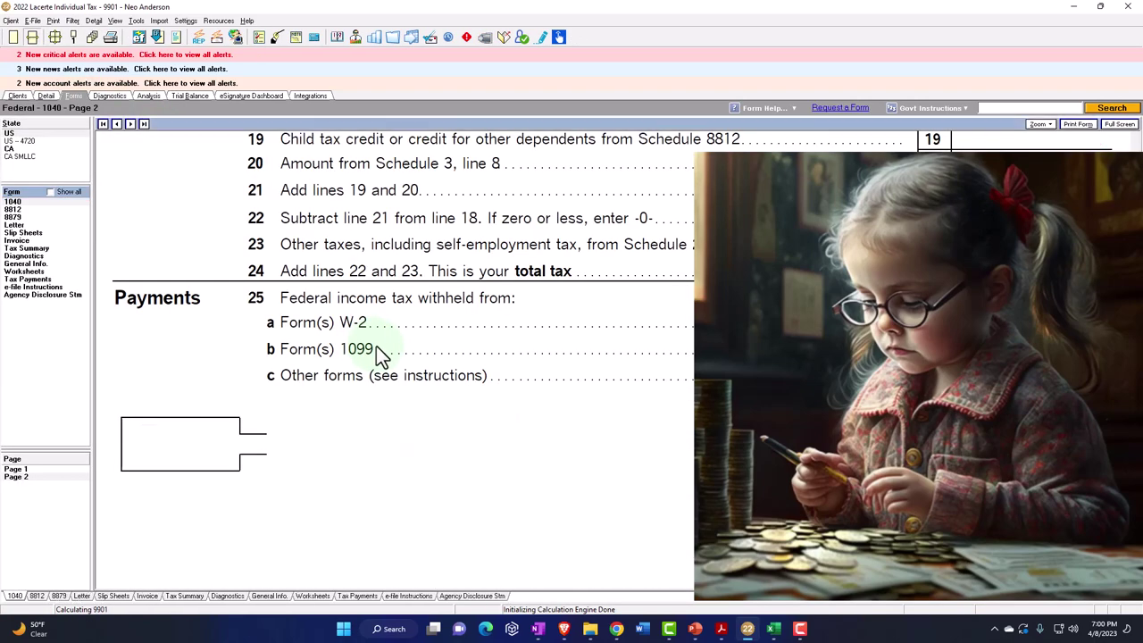
pyautogui.click(26, 471)
pyautogui.scroll(-3, 393, 424)
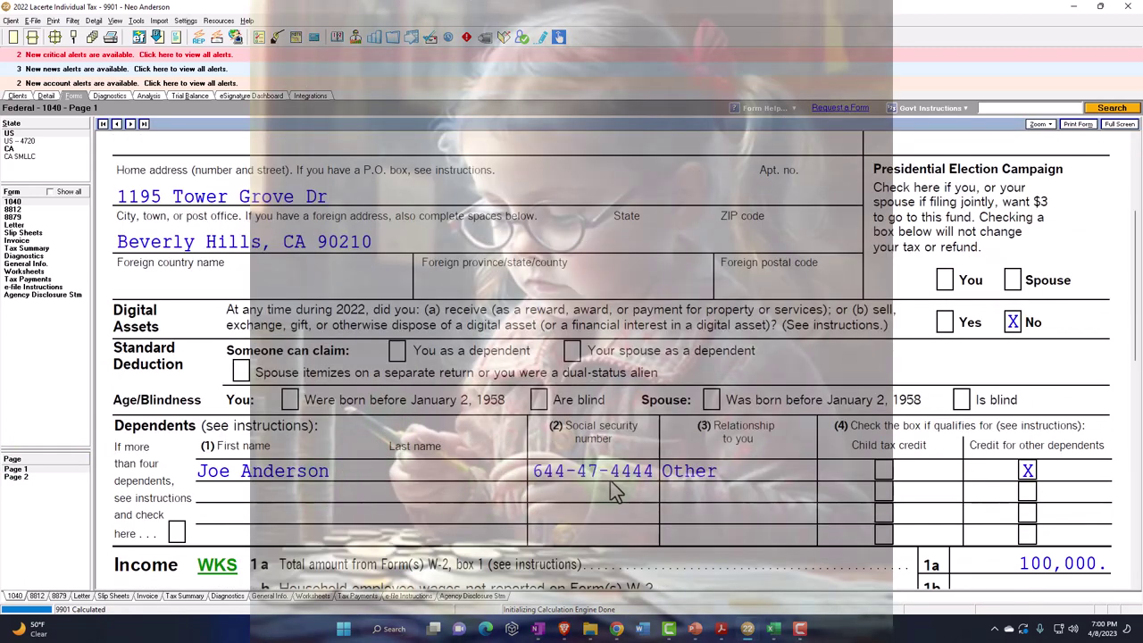
pyautogui.click(994, 472)
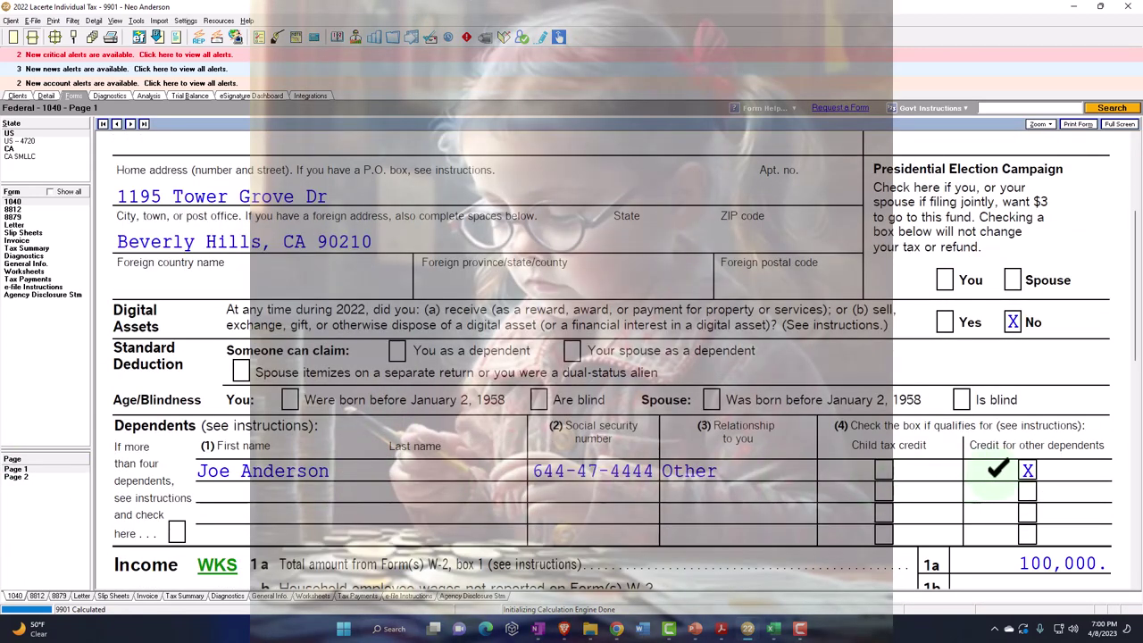